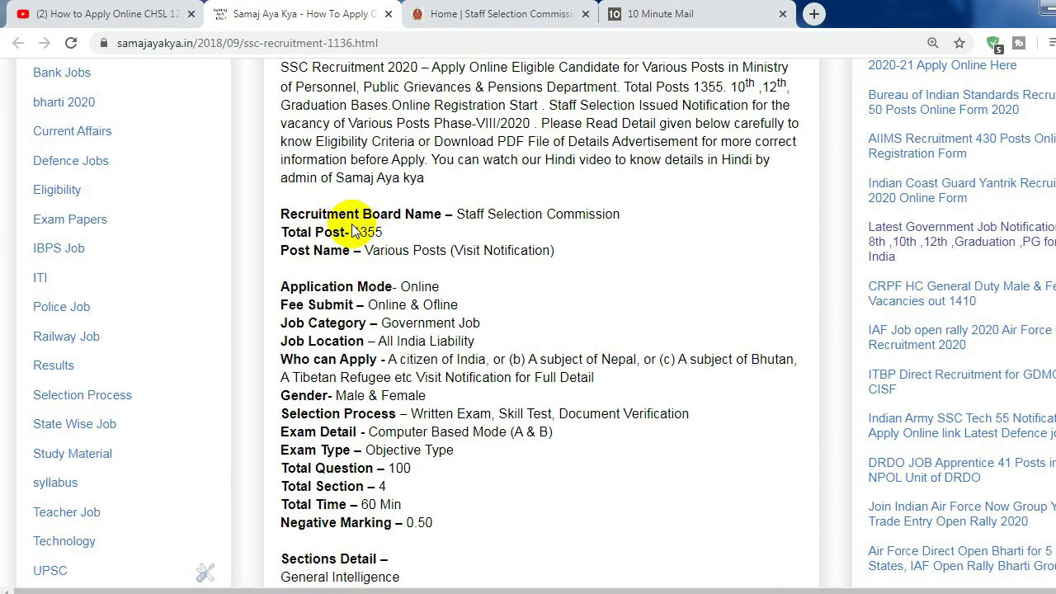
Scroll the SSC recruitment article to its Important Links and switch to the Staff Selection Commission tab
drag(1051, 151, 1051, 216)
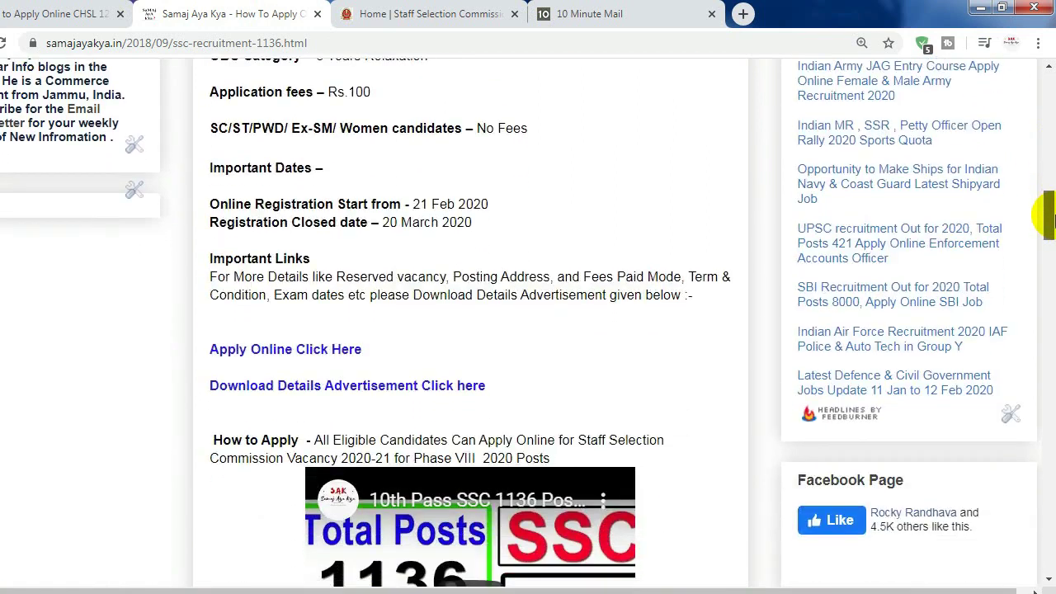
click(434, 10)
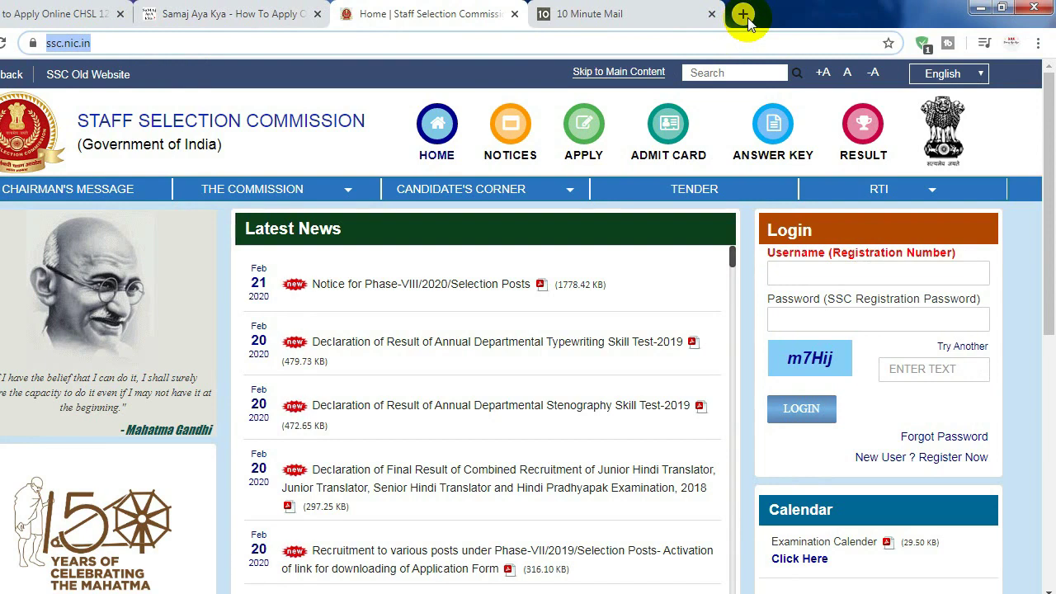
Search the web for 'ssc' in a new tab and open the Staff Selection Commission site
click(742, 14)
text(ss)
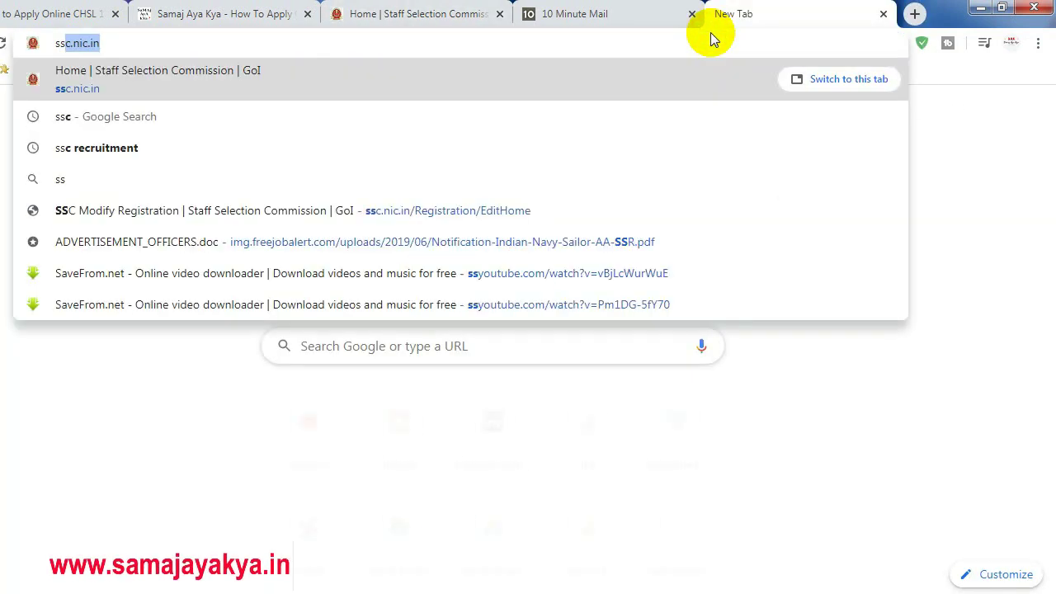
text(c)
key(Delete)
key(Return)
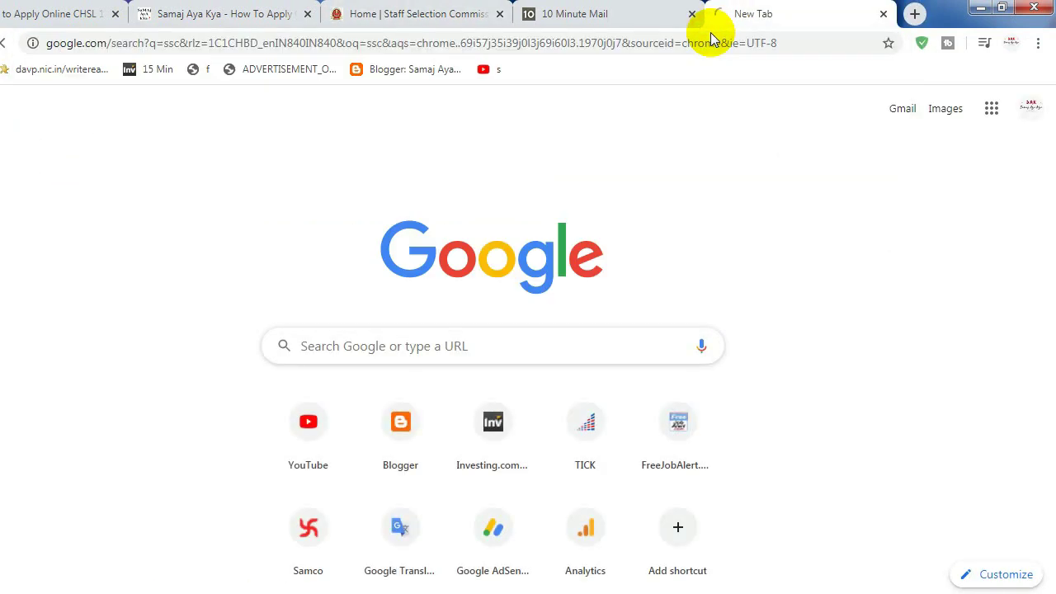
click(163, 234)
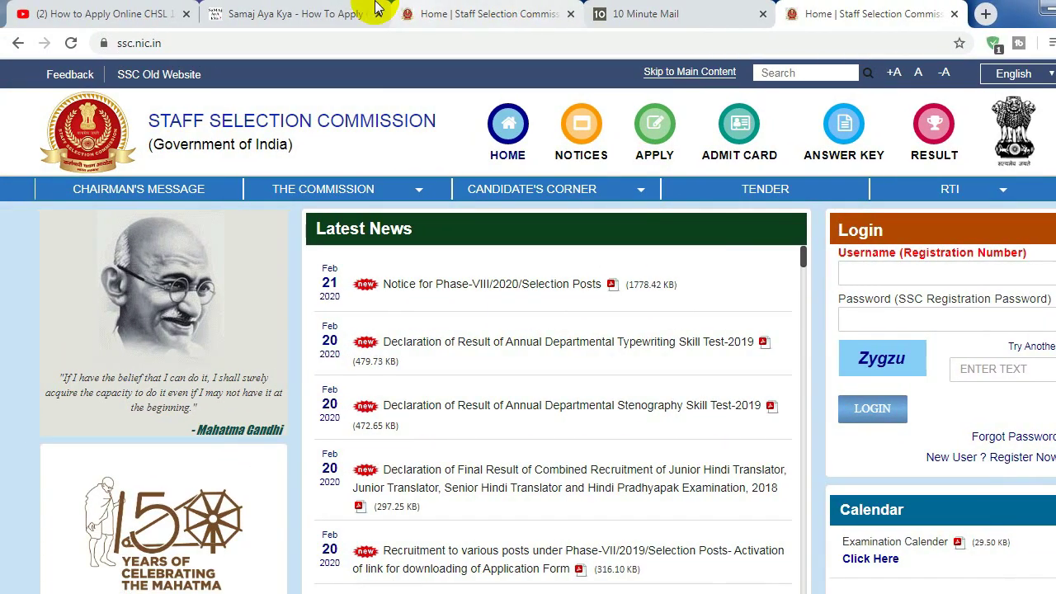
Follow the article's Apply Online link to ssc.nic.in and open the New User registration page
click(347, 10)
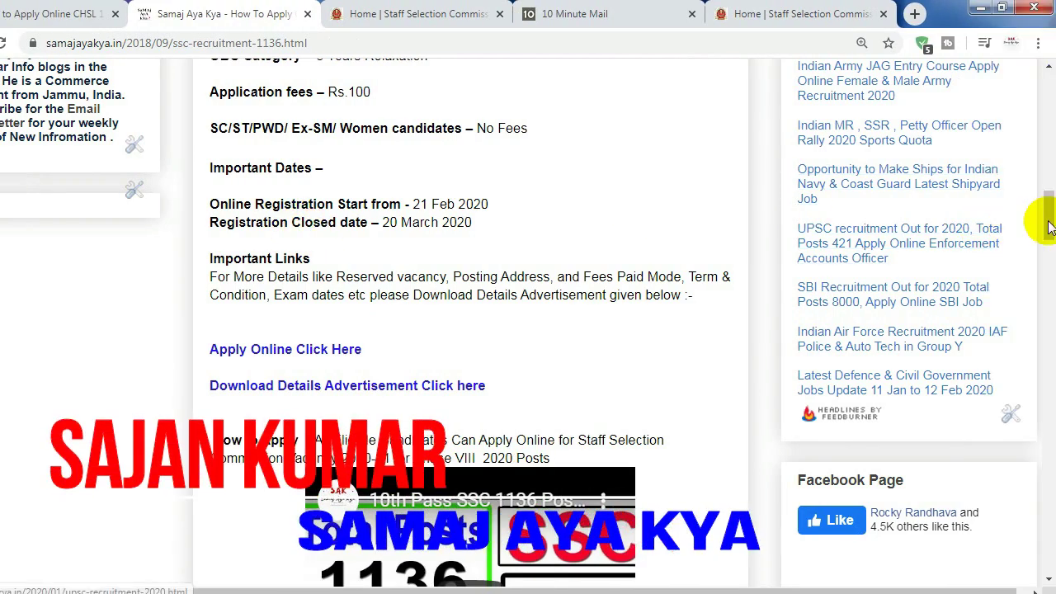
scroll(526, 200, up, 3)
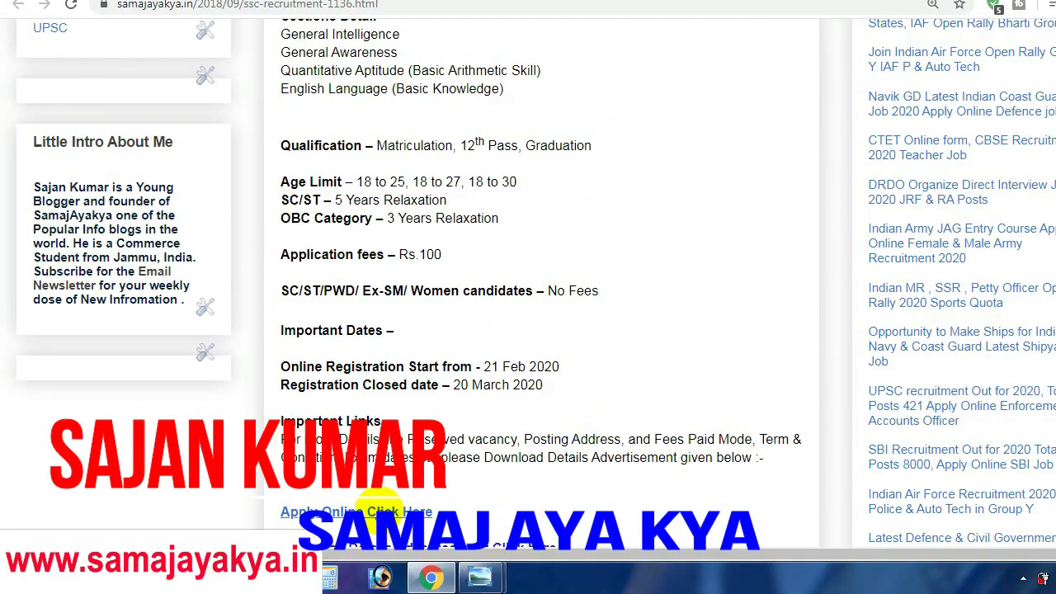
click(378, 510)
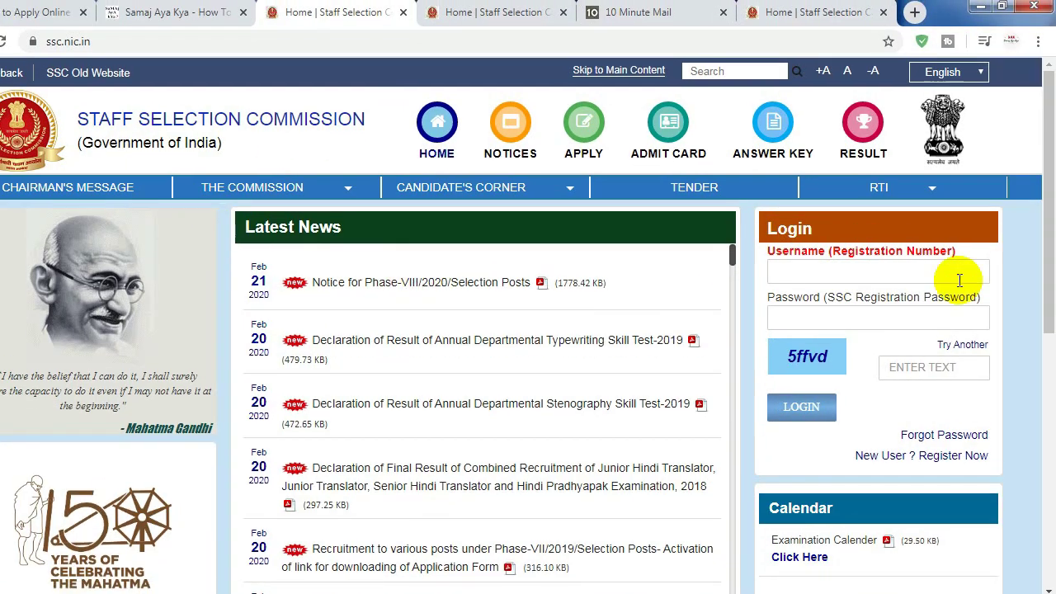
drag(1044, 207, 1038, 236)
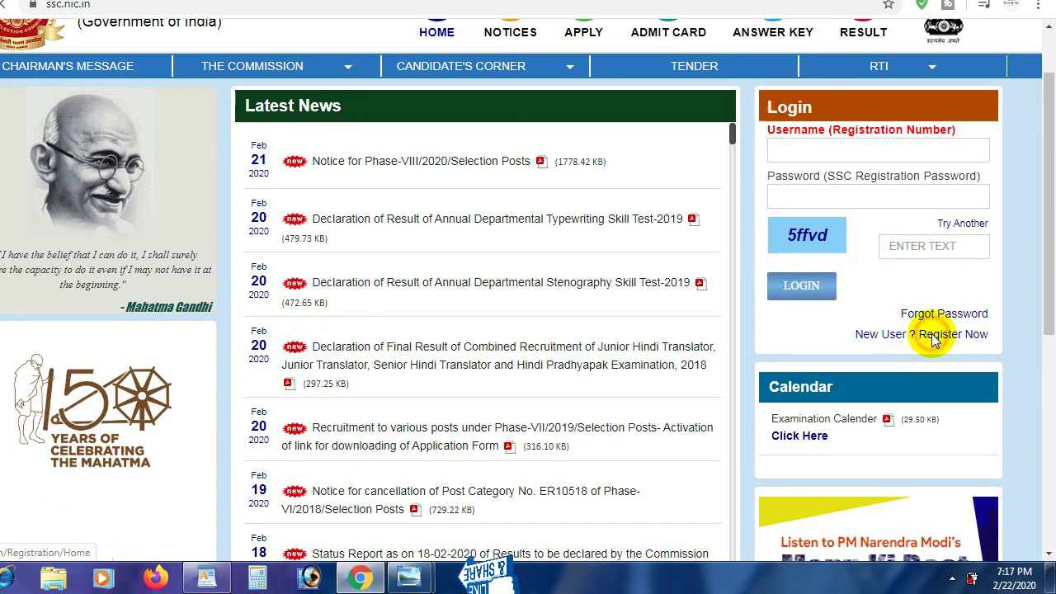
click(935, 337)
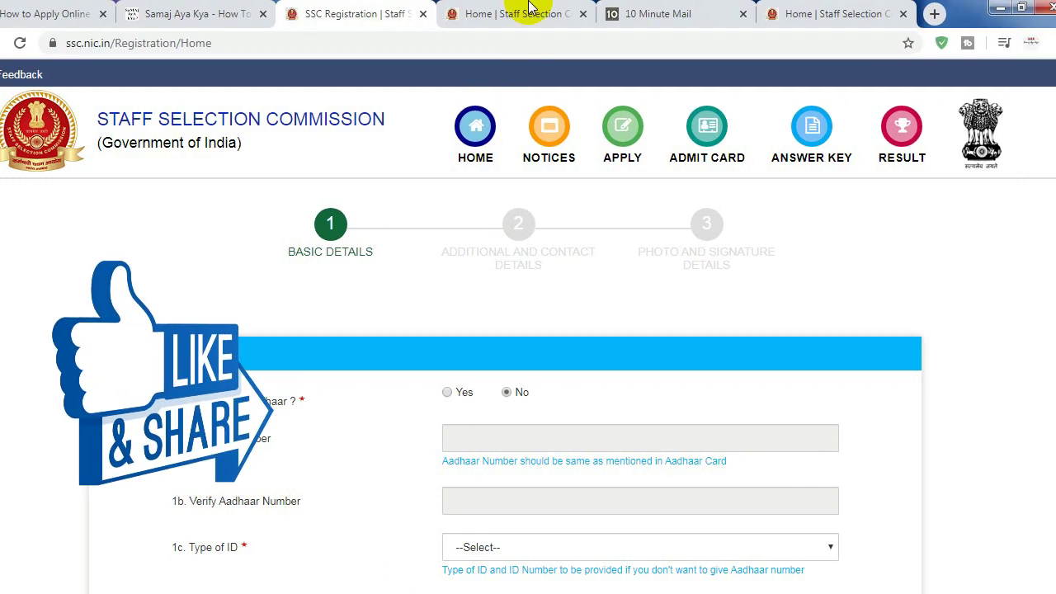
Back on the SSC home page, try the login fields with the username left empty
click(531, 12)
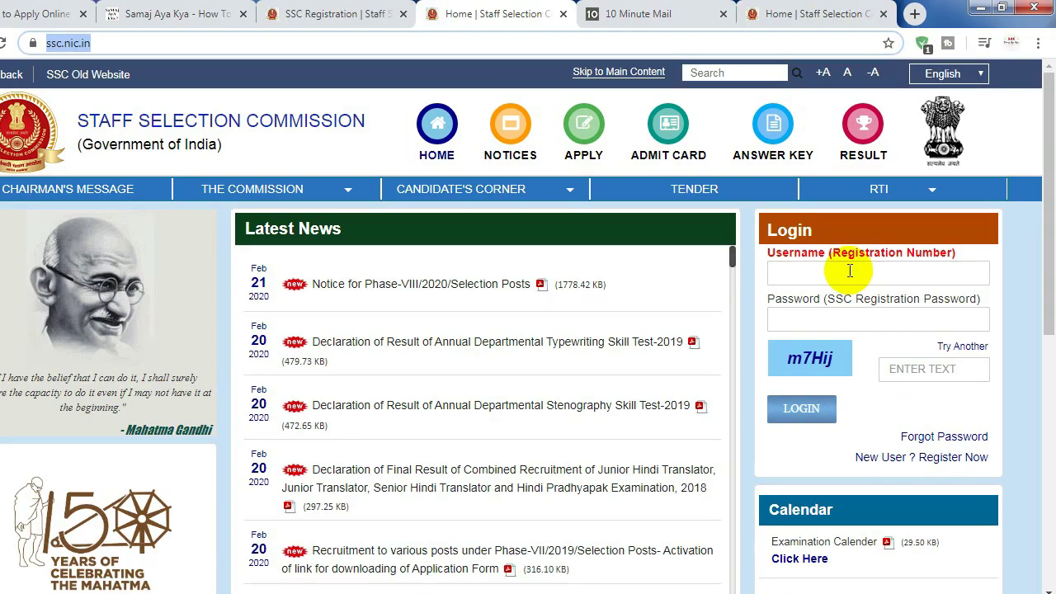
click(850, 238)
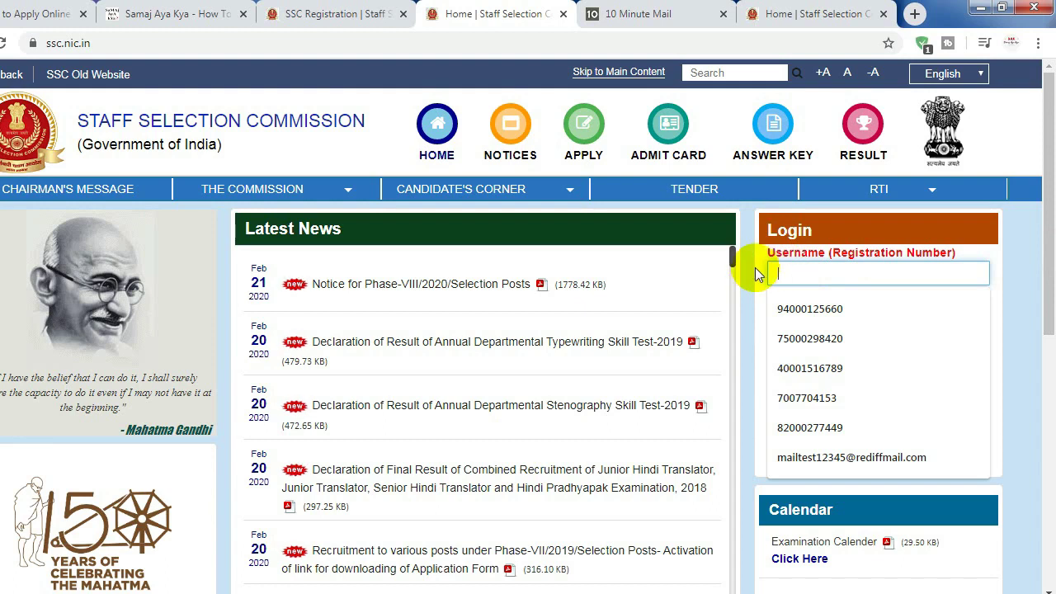
click(803, 310)
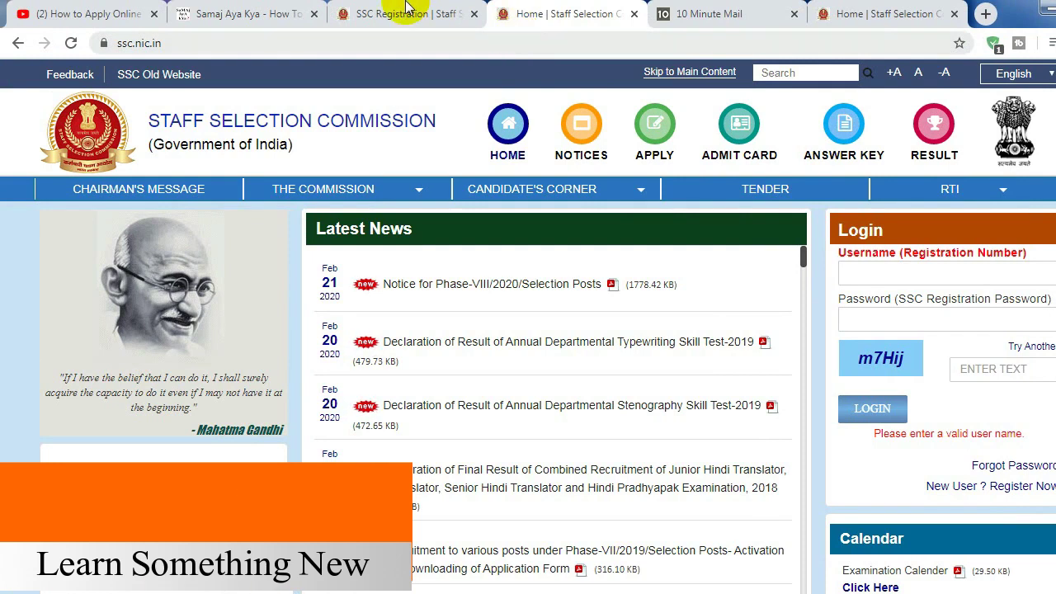
On the registration form, answer No to having an Aadhaar number
click(397, 10)
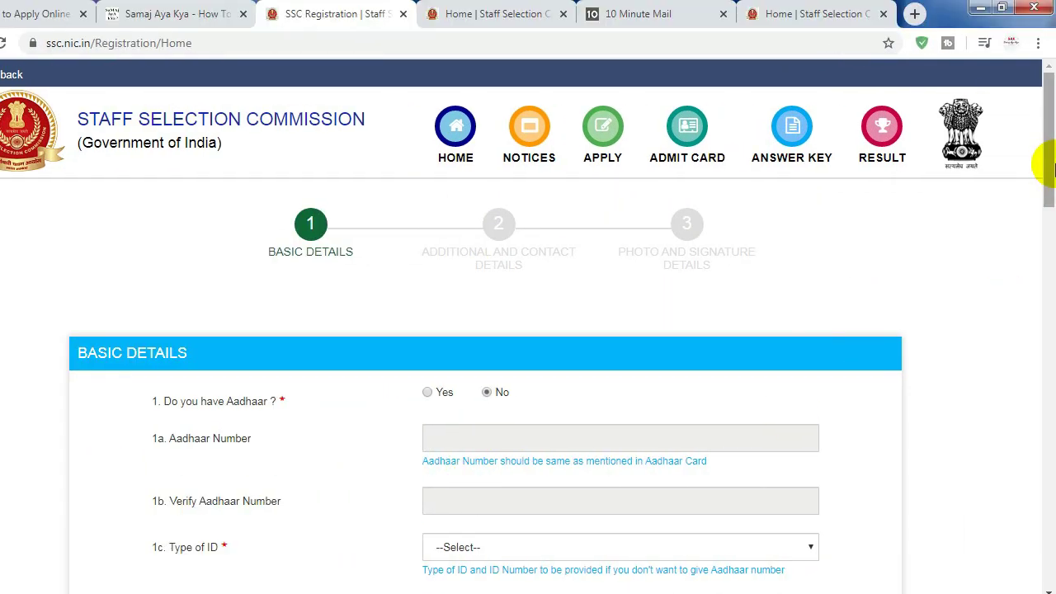
scroll(1049, 205, down, 2)
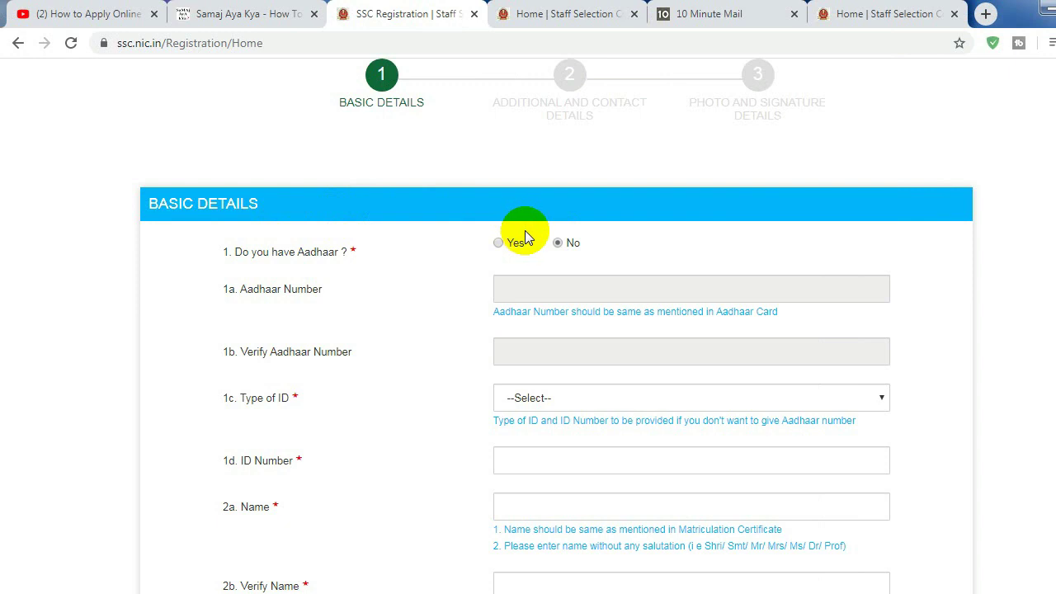
click(499, 244)
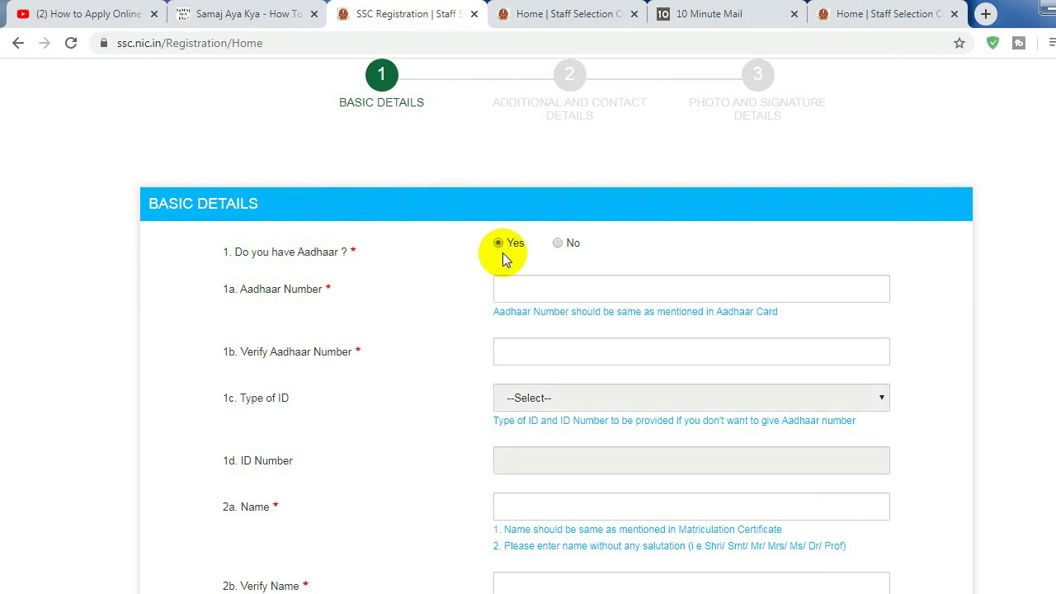
click(559, 243)
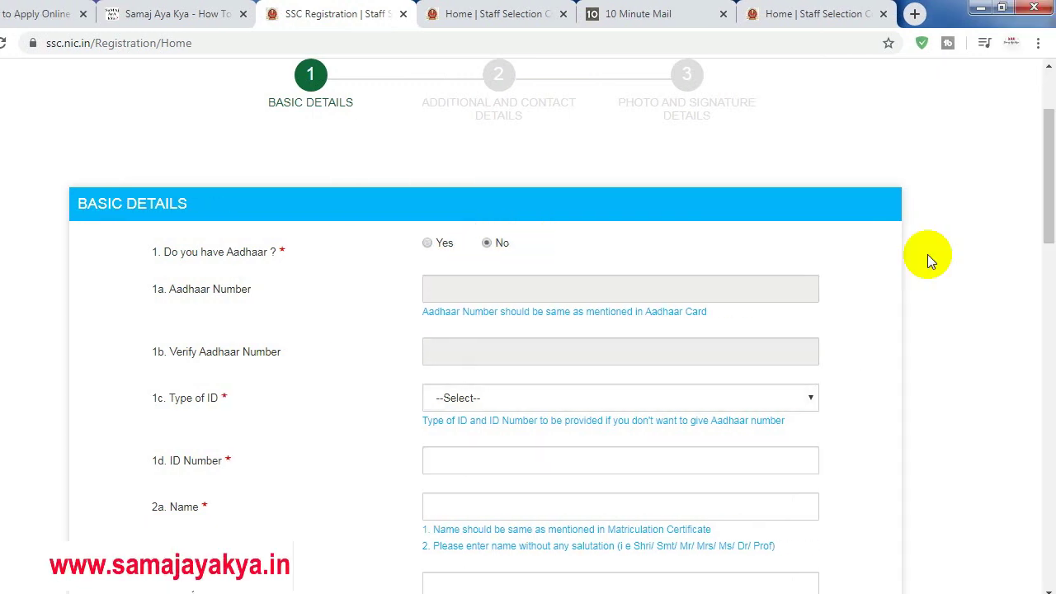
Set Type of ID to School/College ID Card and enter the ID card number
drag(1048, 176, 1049, 214)
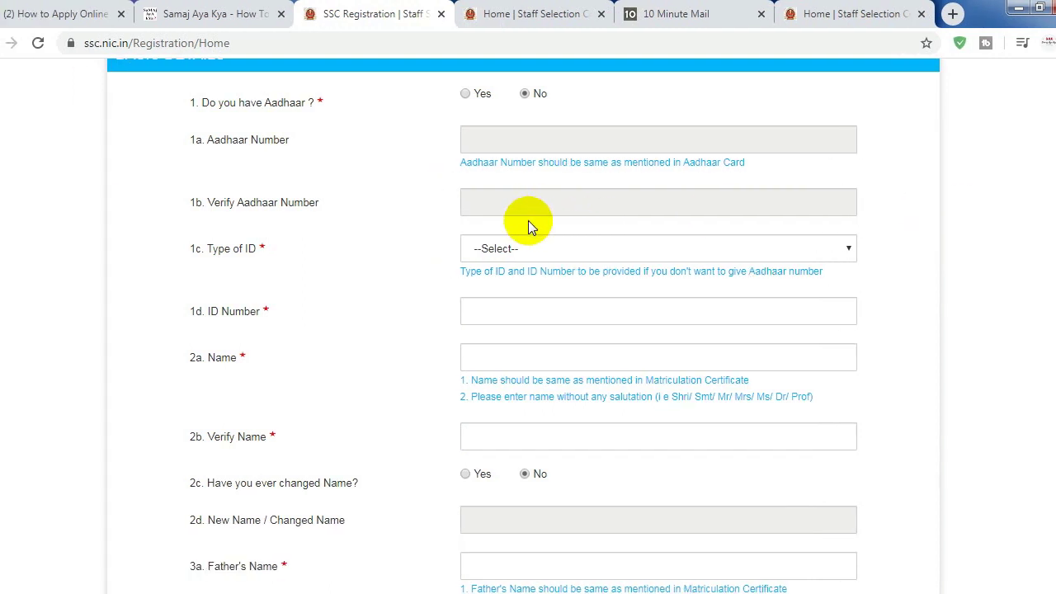
click(486, 247)
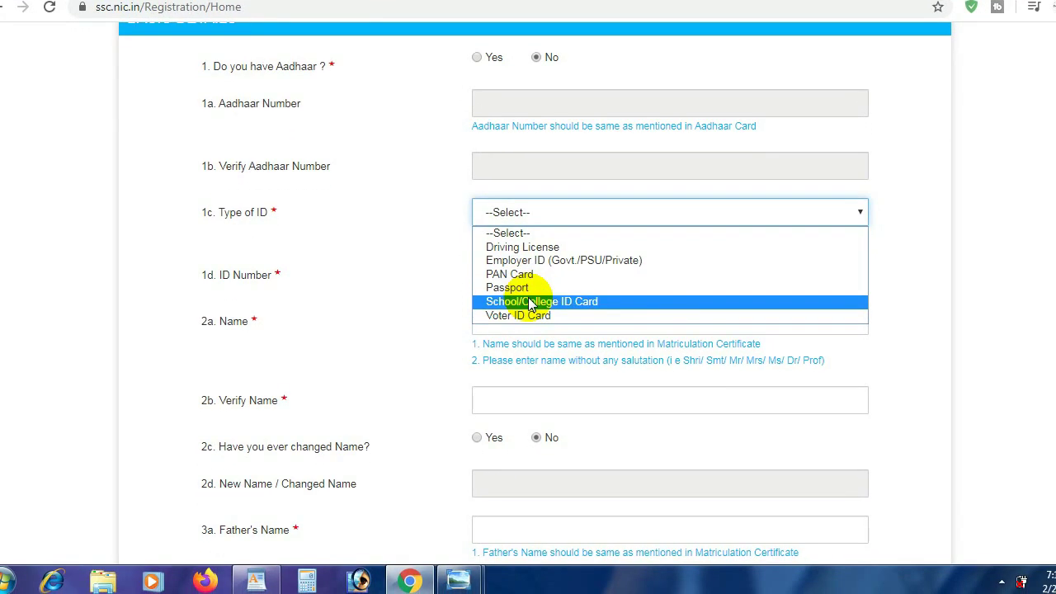
click(530, 300)
click(548, 274)
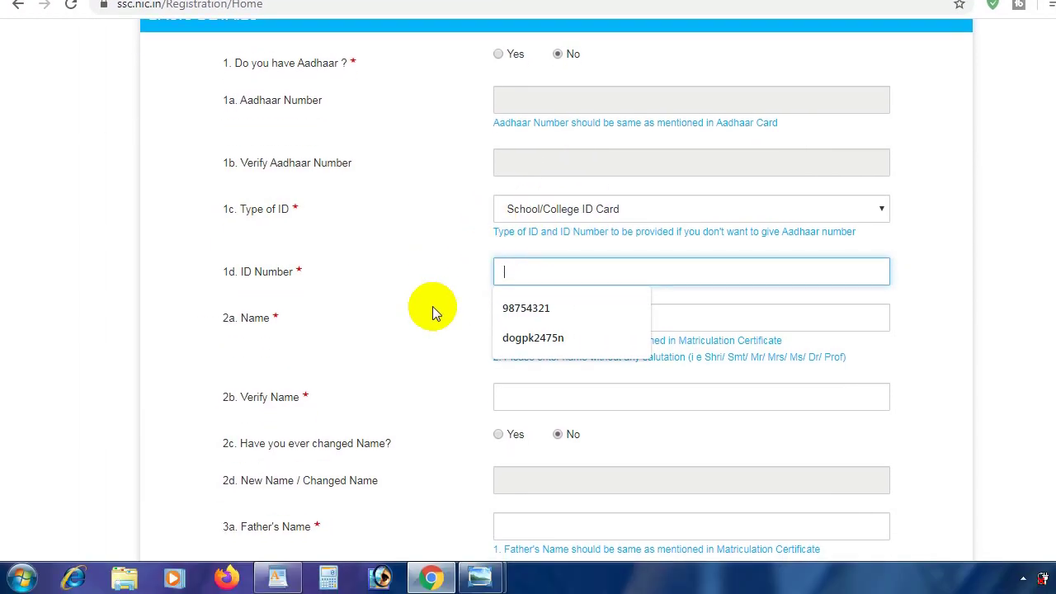
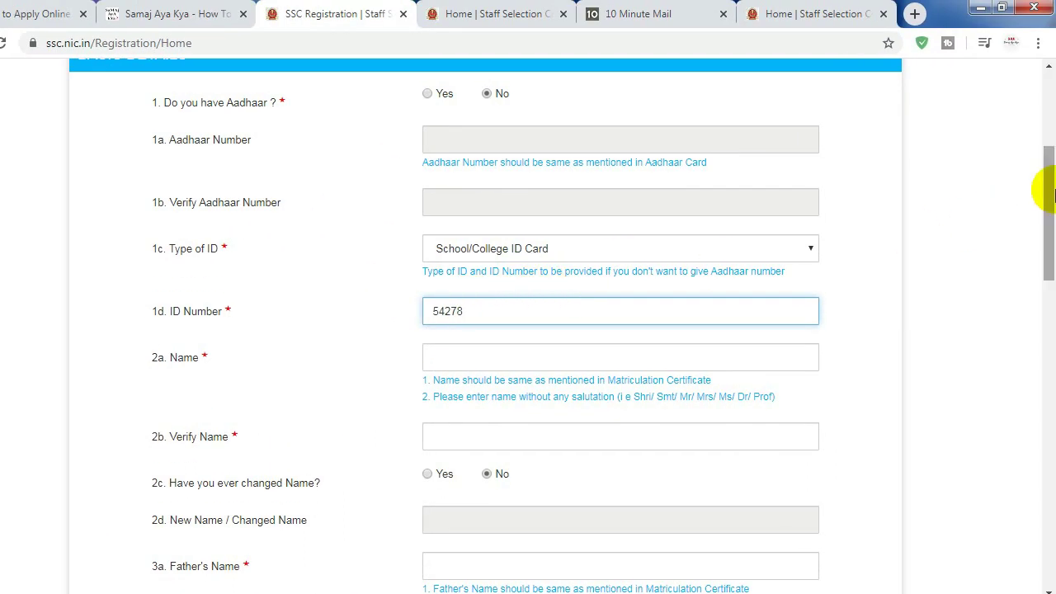
Enter the candidate's and father's names, each repeated in its verification field
scroll(1044, 191, down, 1)
click(486, 243)
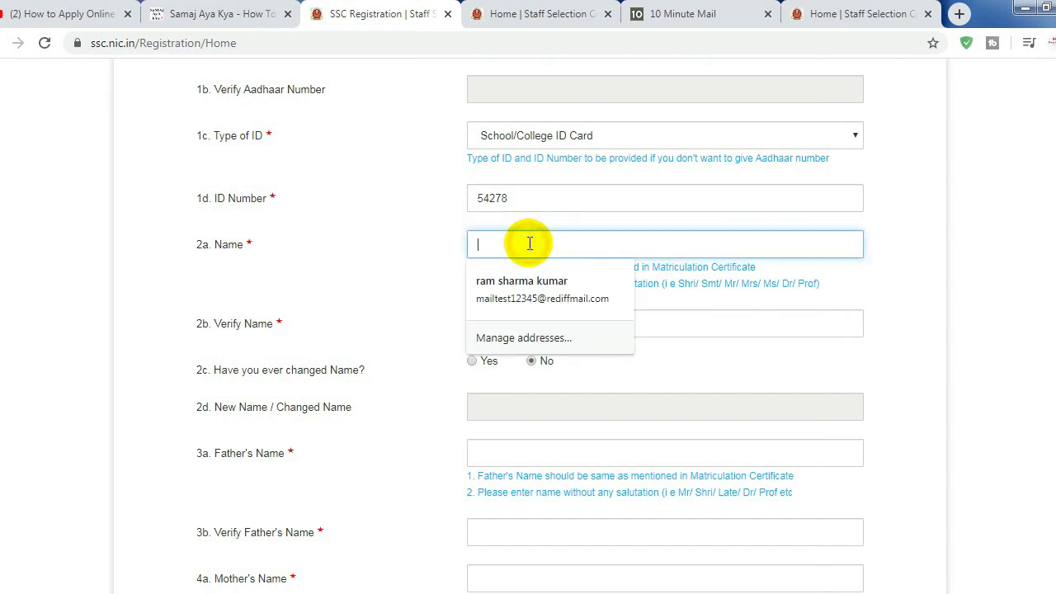
click(519, 323)
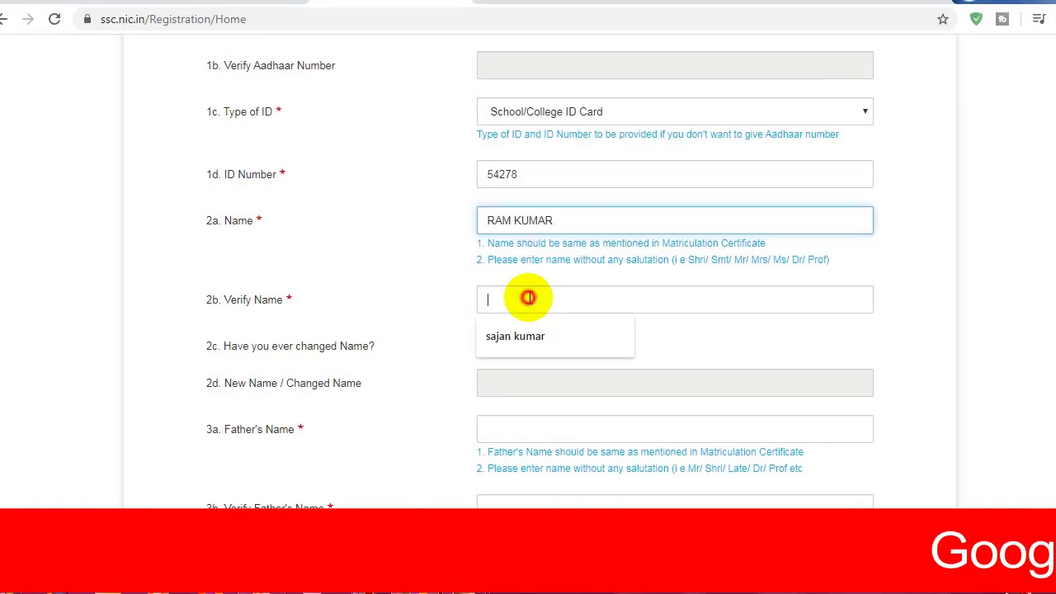
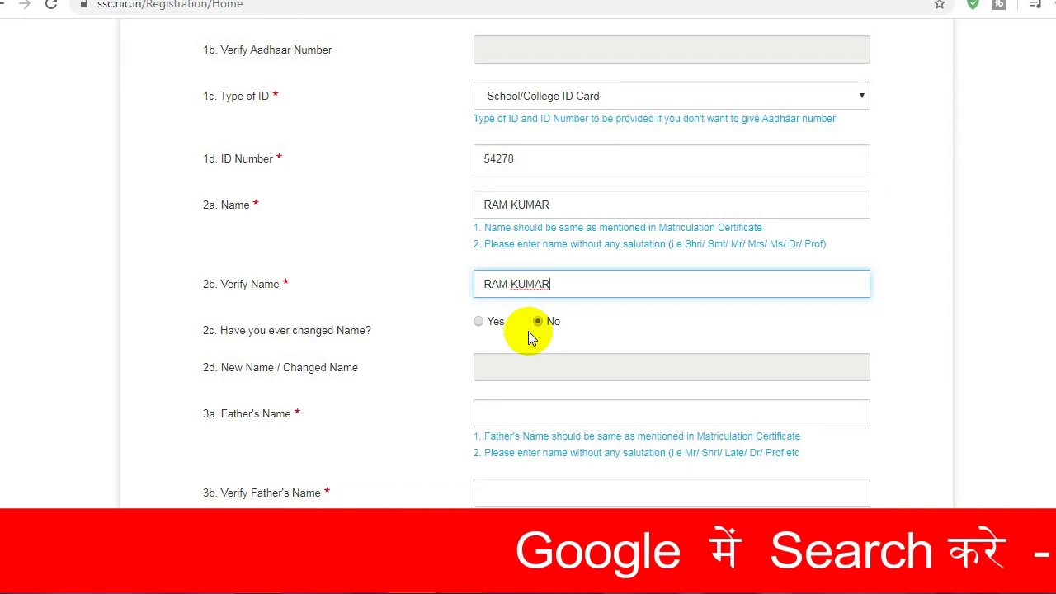
scroll(530, 330, down, 1)
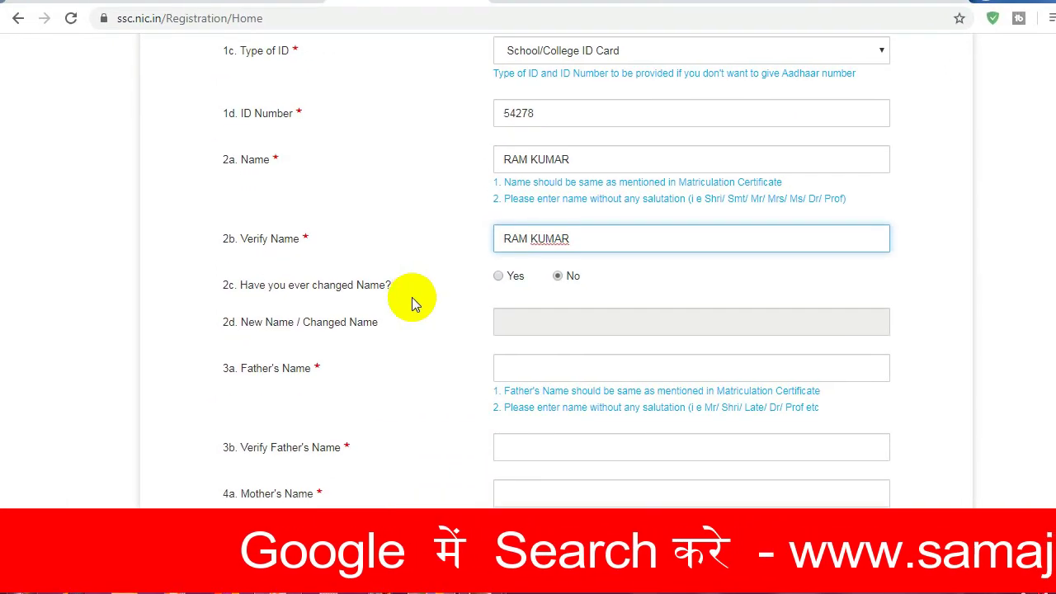
click(590, 374)
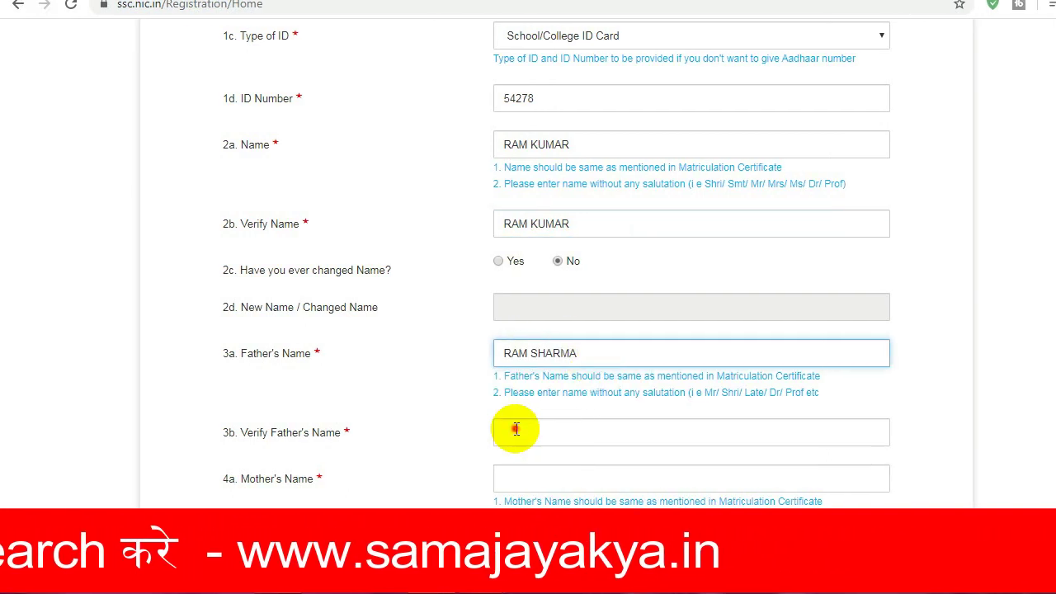
click(515, 428)
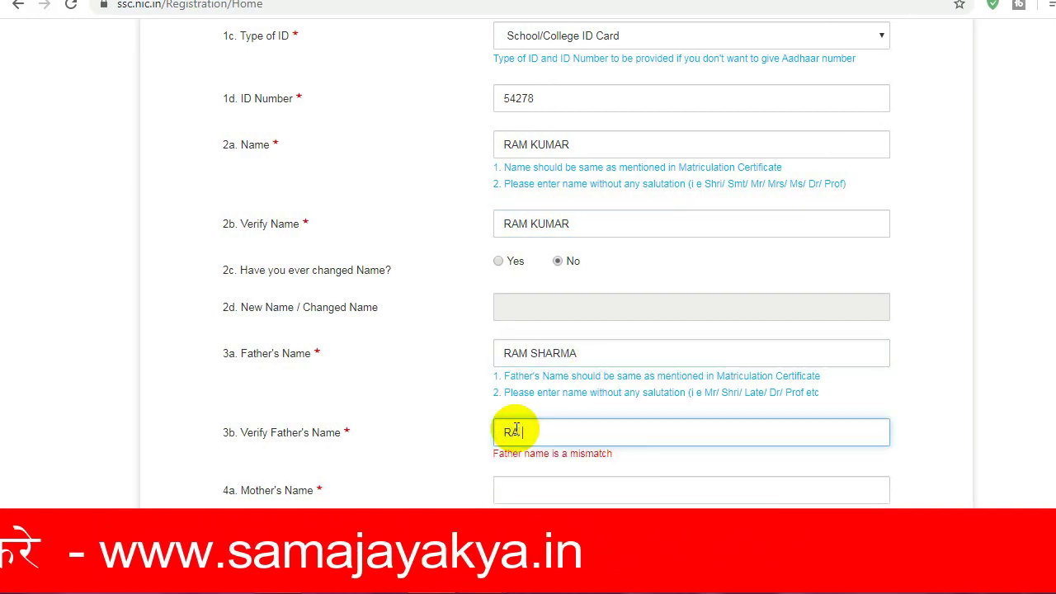
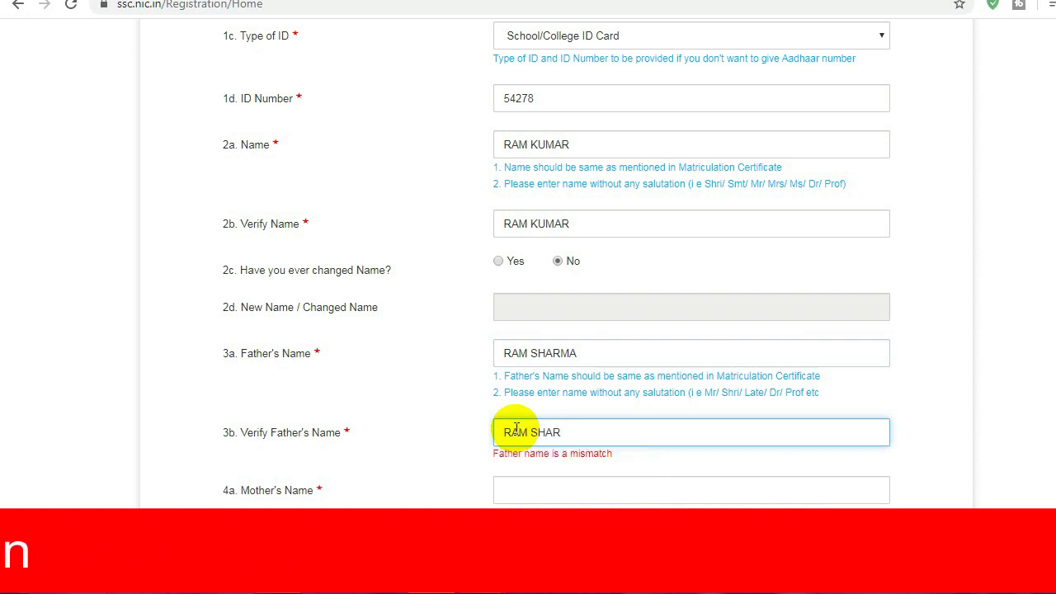
Enter the mother's name and repeat it exactly in Verify Mother's Name
scroll(1039, 288, down, 2)
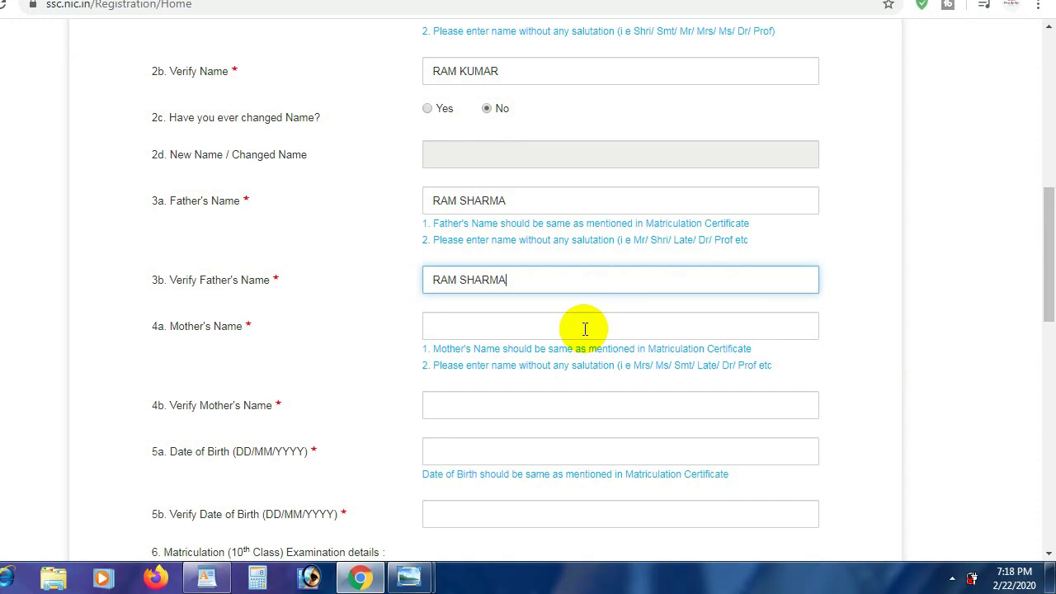
click(518, 325)
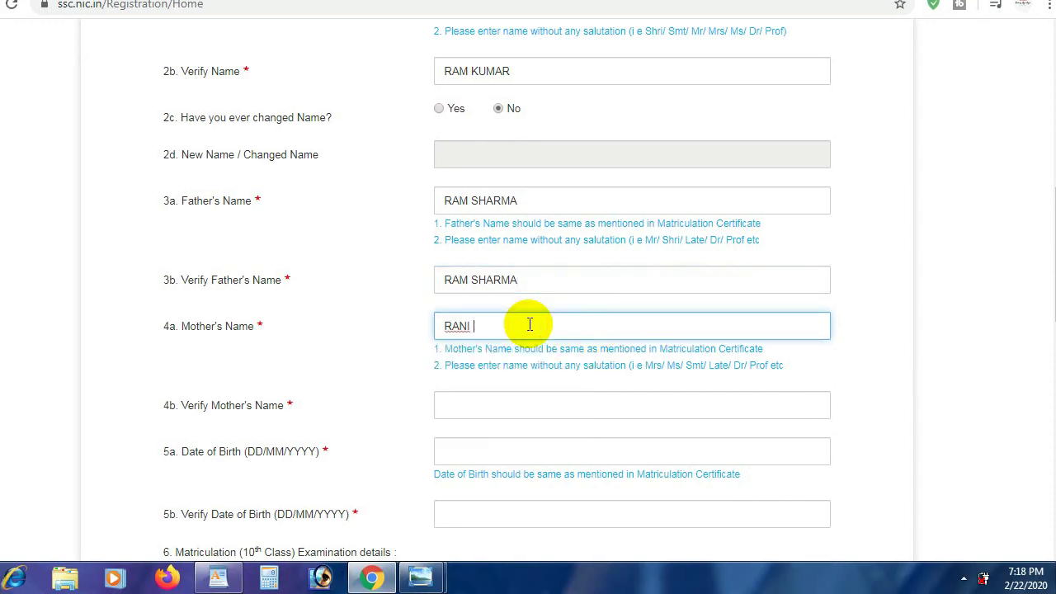
scroll(1043, 272, down, 2)
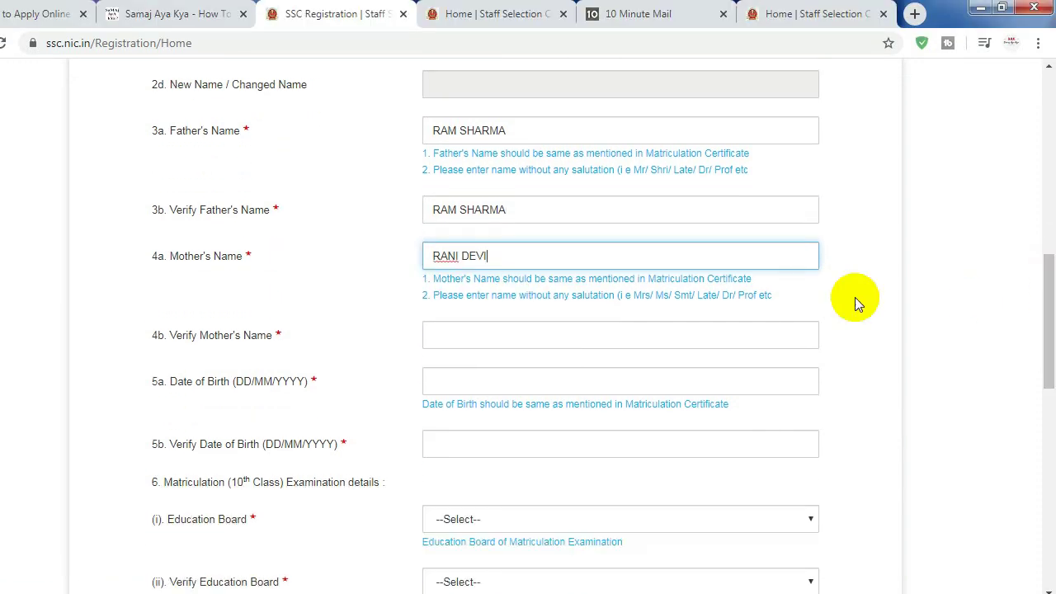
click(509, 332)
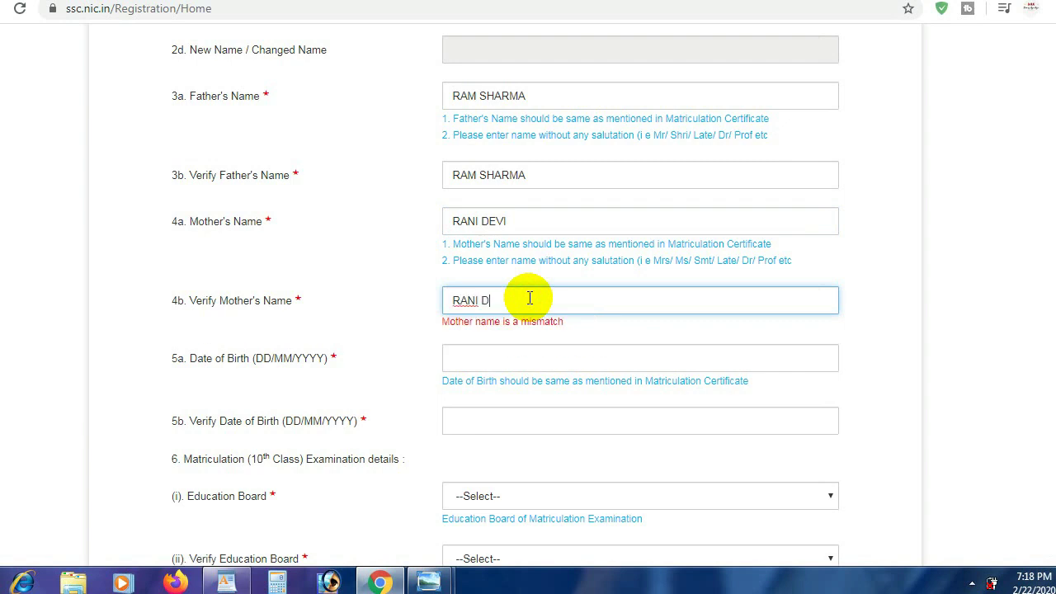
scroll(569, 297, down, 1)
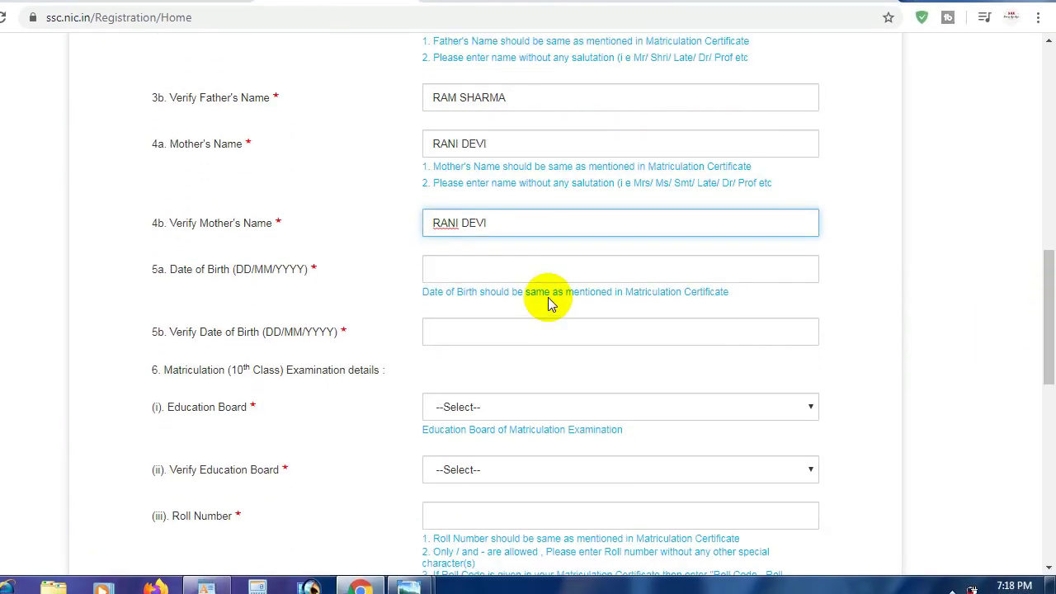
Pick 1 January 1996 in the Date of Birth calendar and type 01/01/1996 in its verification
click(510, 269)
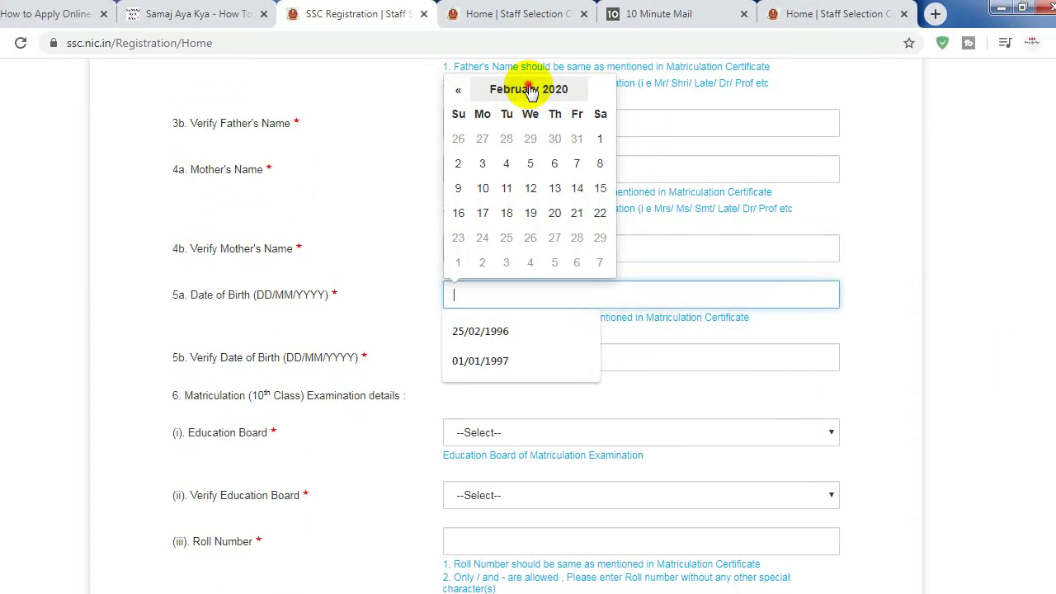
double_click(530, 87)
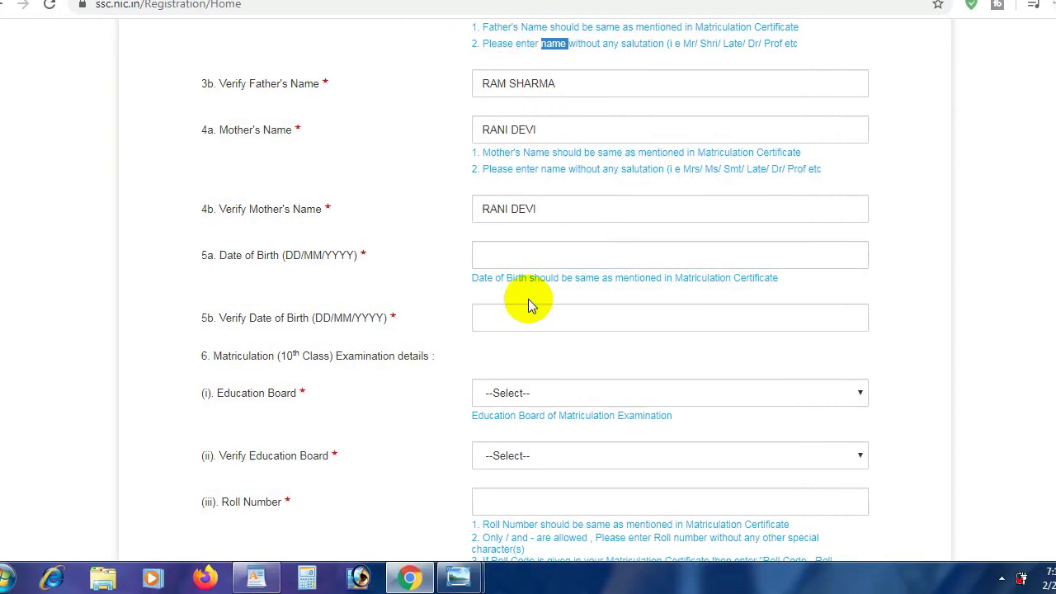
click(557, 255)
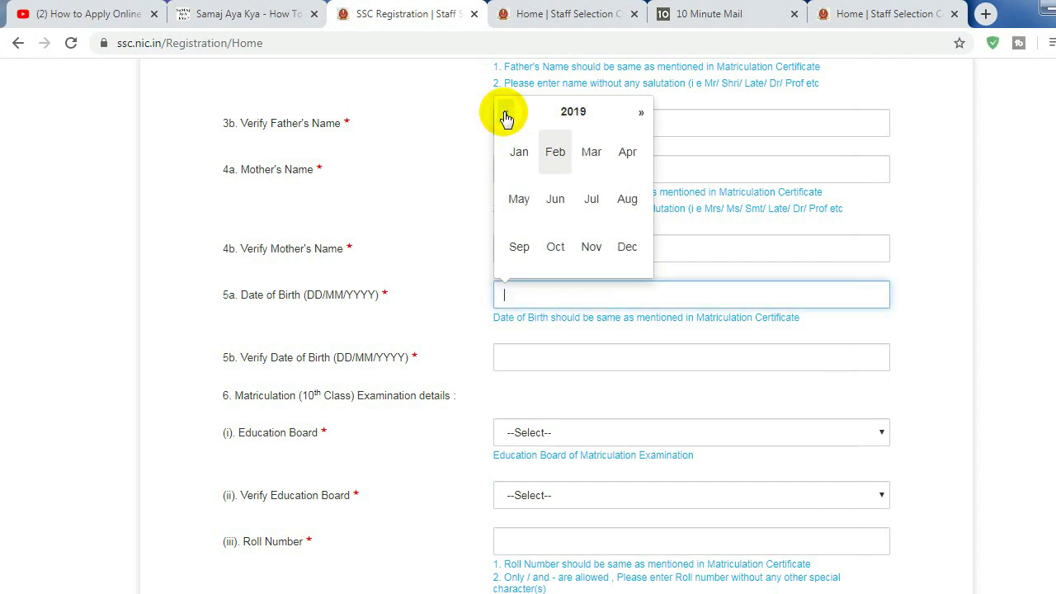
click(506, 115)
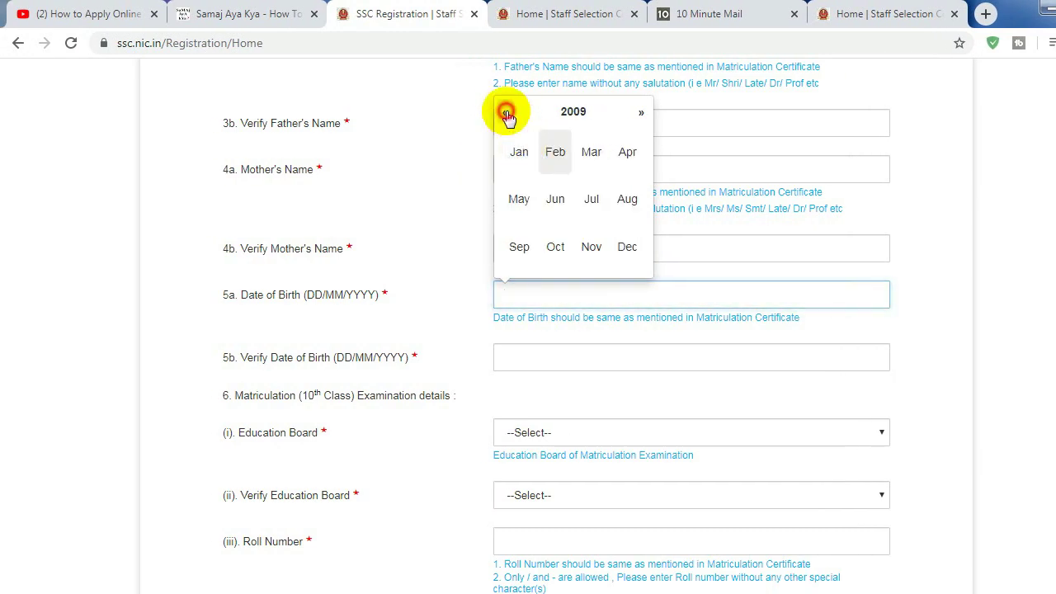
click(528, 112)
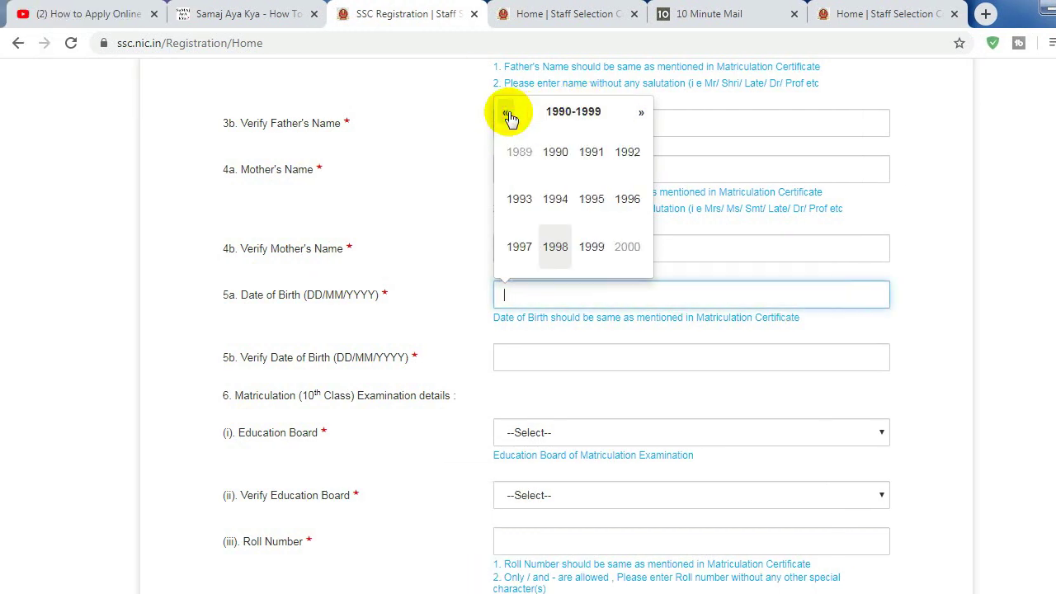
click(628, 200)
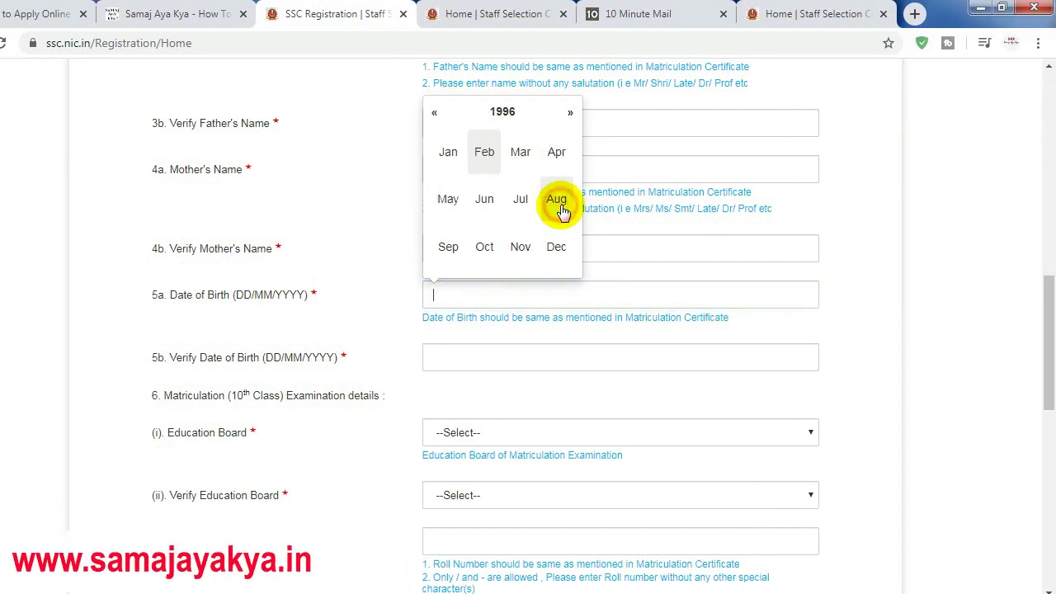
click(448, 152)
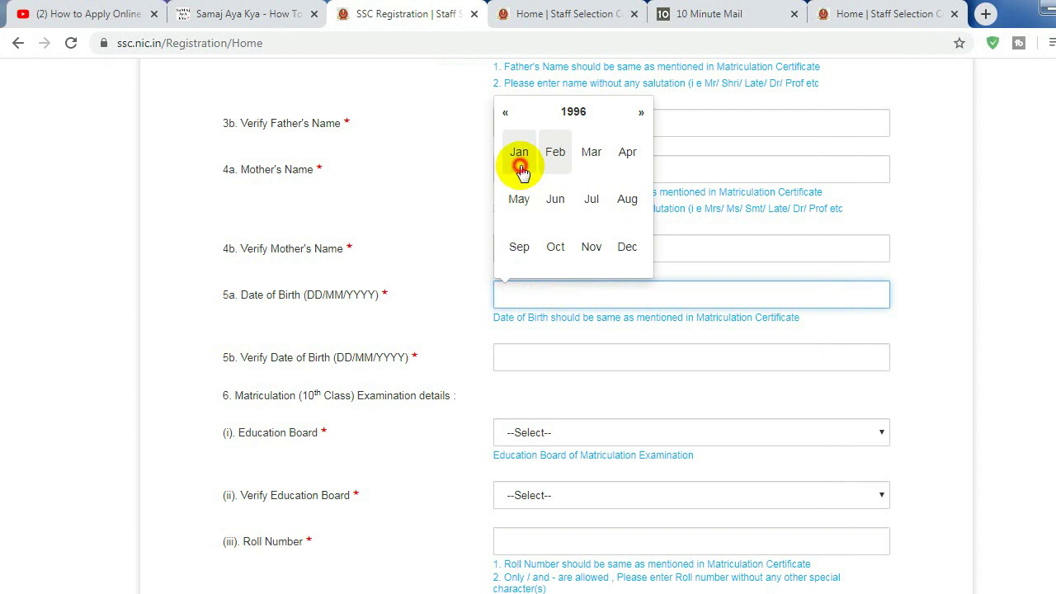
click(531, 140)
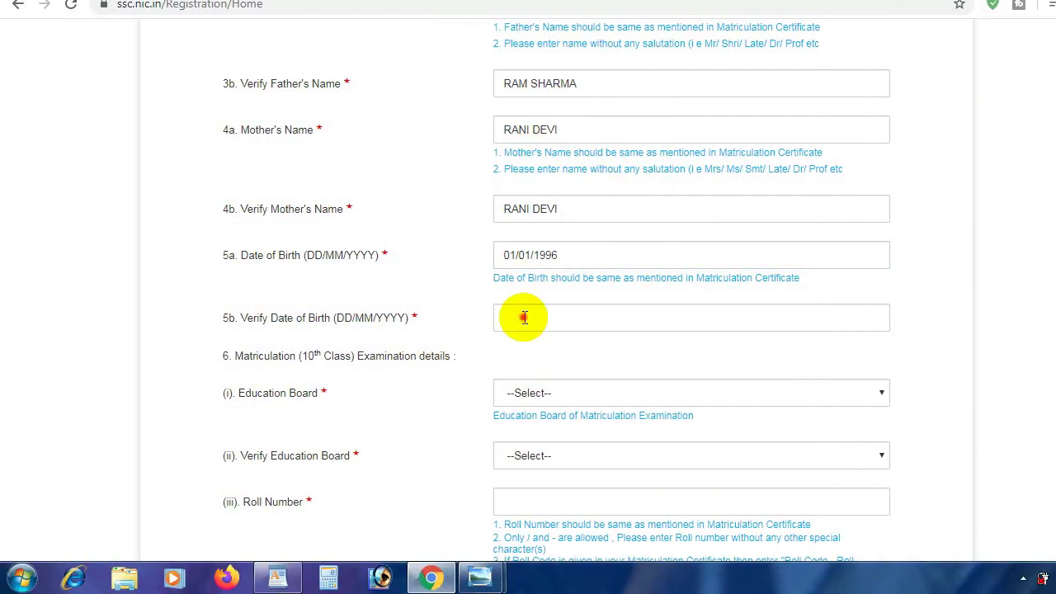
click(524, 317)
text(01/01/1996)
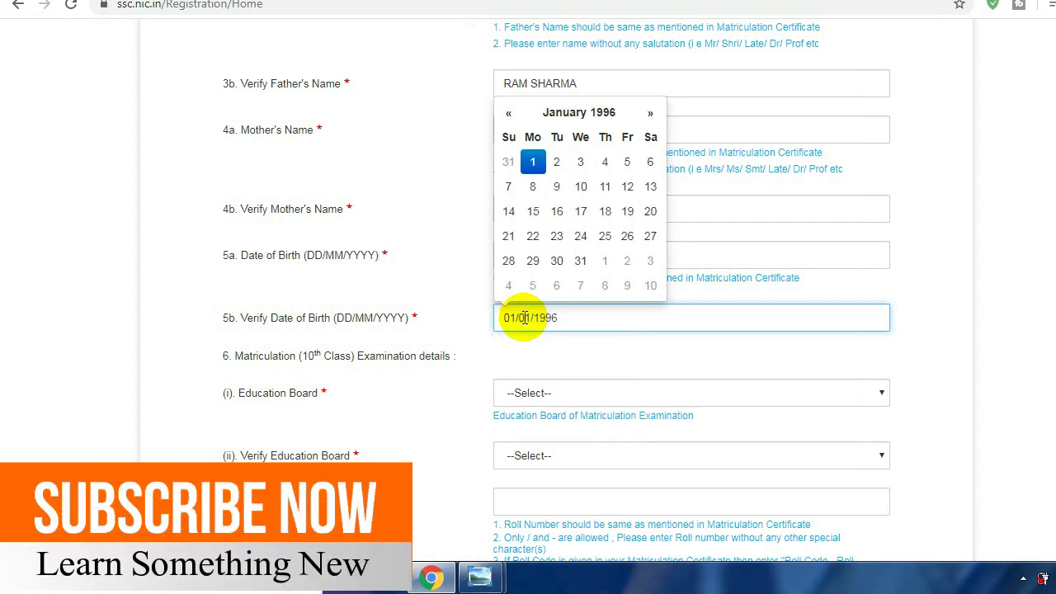
Select Jamia Miliya Hamdard University as the matriculation board and in its verification field
drag(1055, 297, 1055, 324)
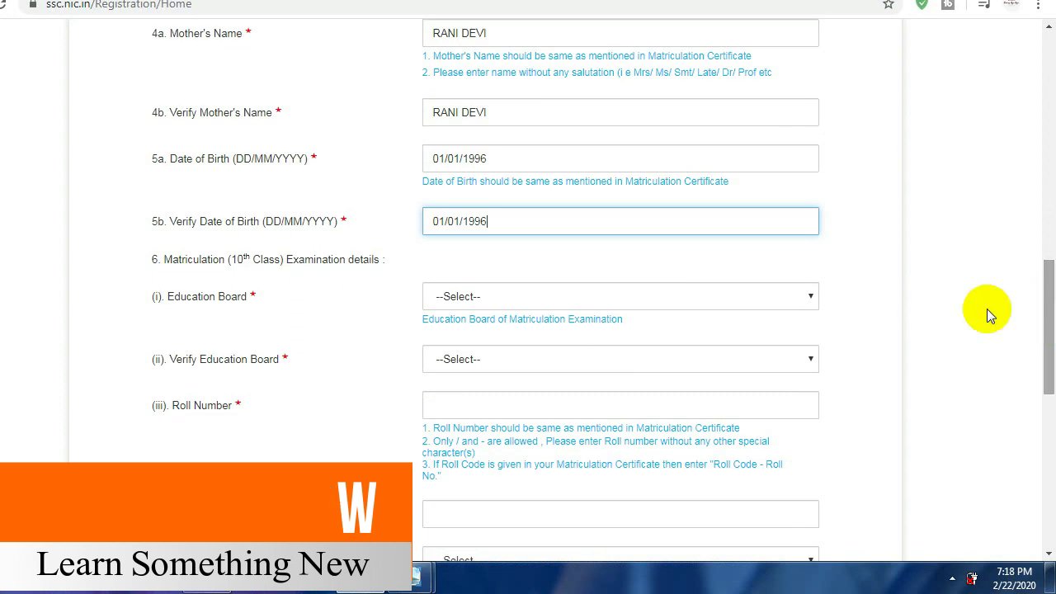
click(527, 299)
key(j)
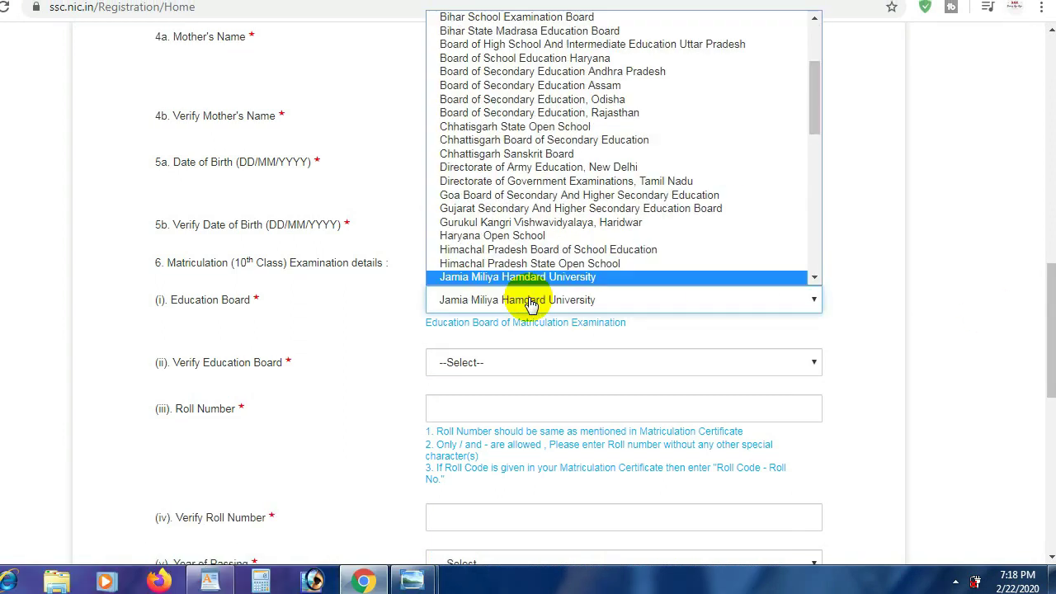
click(530, 303)
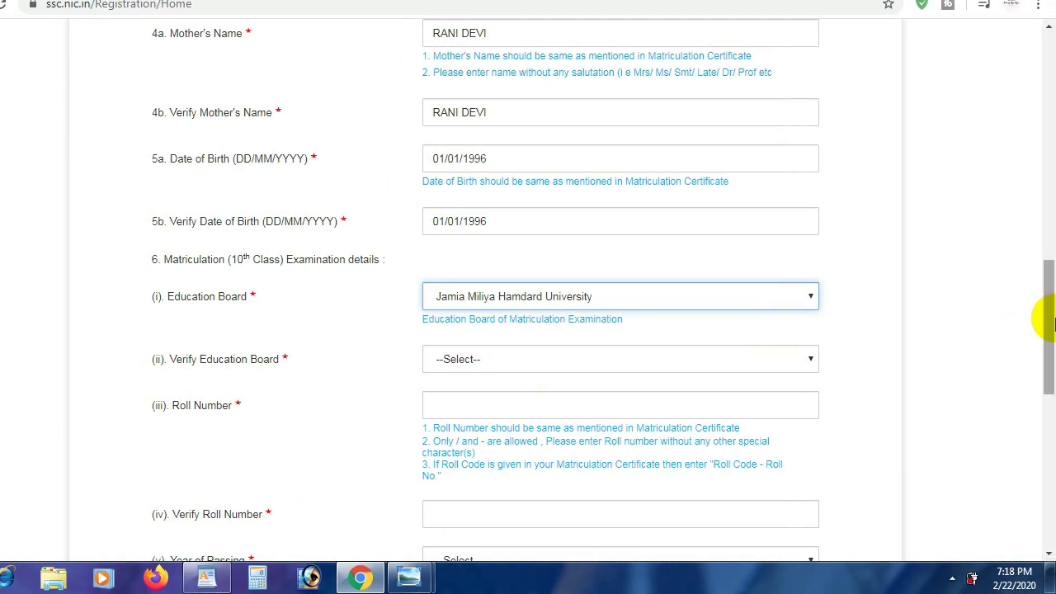
drag(1046, 322, 1044, 349)
click(511, 243)
key(j)
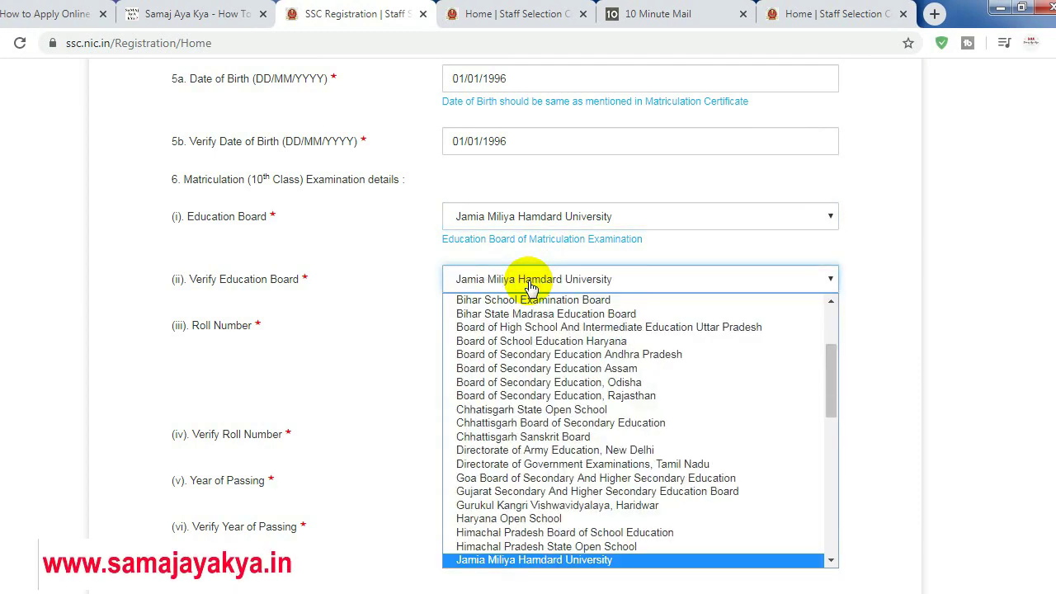
click(531, 284)
Enter the matriculation roll number and repeat it in the verification field
click(537, 321)
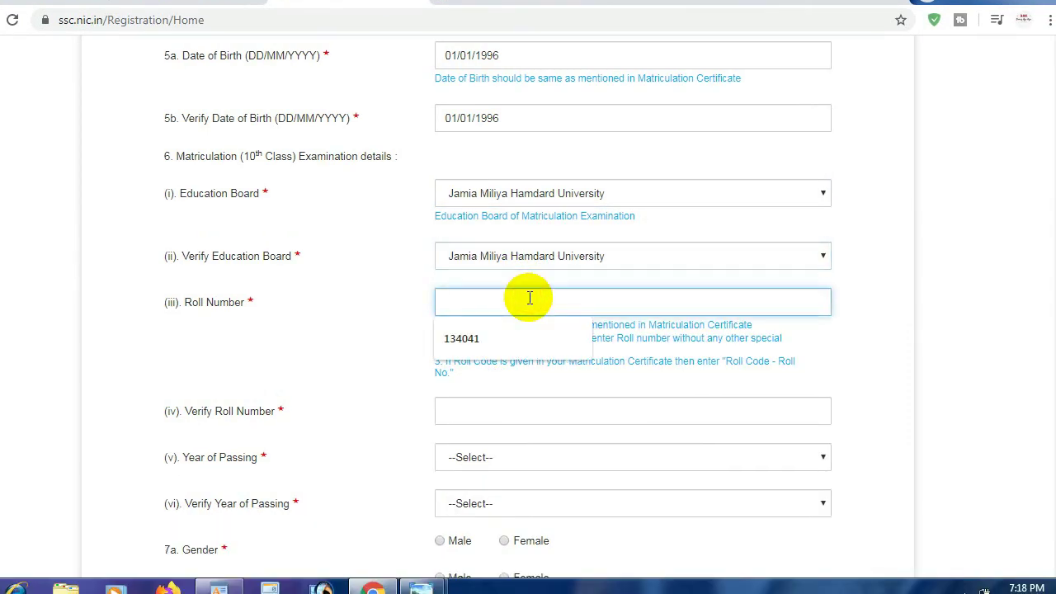
click(523, 410)
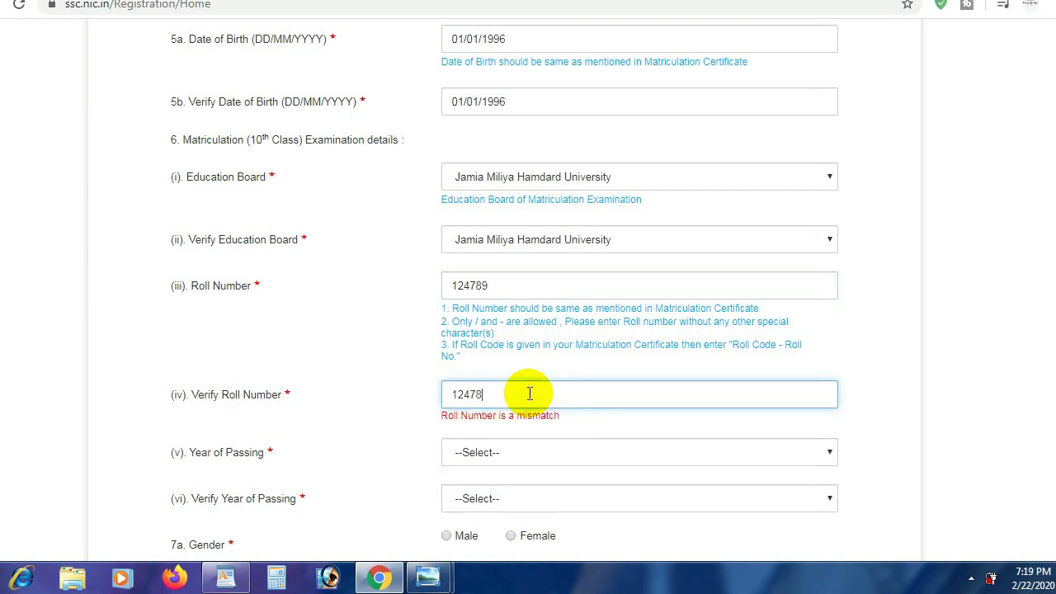
Set the year of passing to 2010 in both the main and verification dropdowns
drag(1044, 349, 1038, 373)
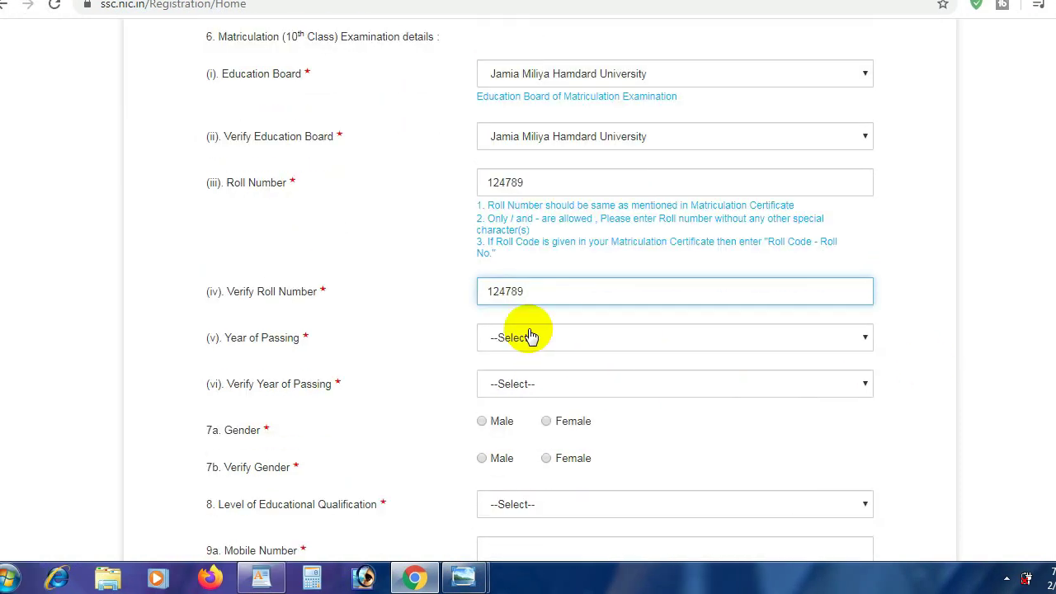
click(531, 340)
key(Down)
key(Down)
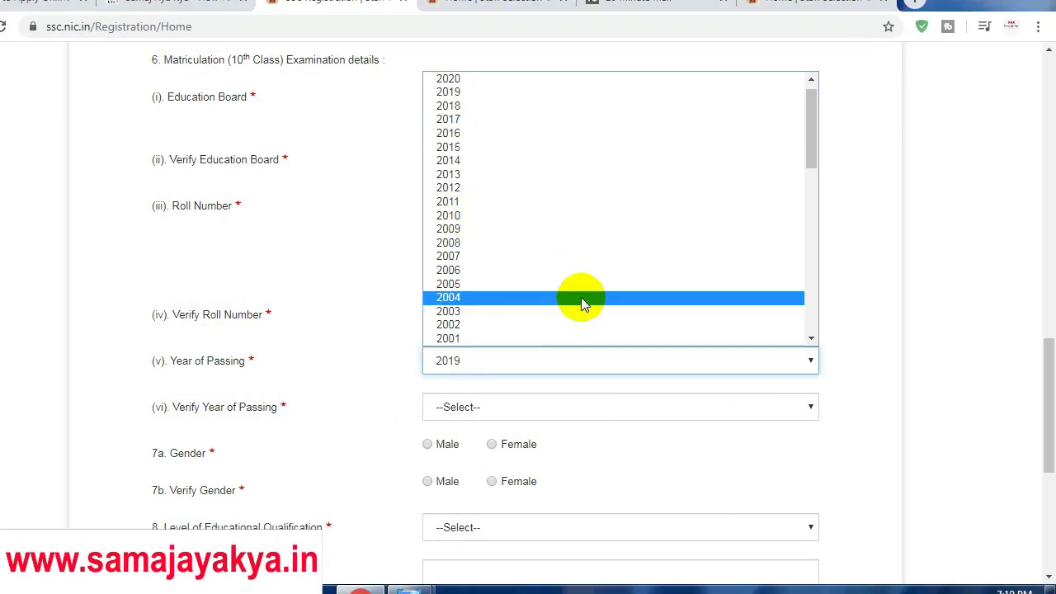
click(528, 234)
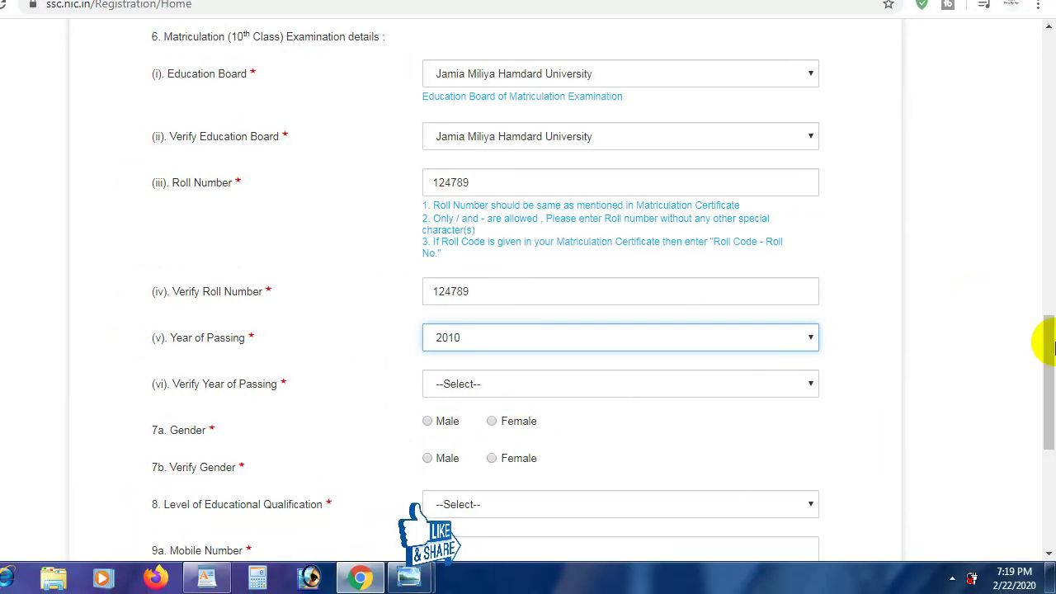
scroll(636, 371, down, 1)
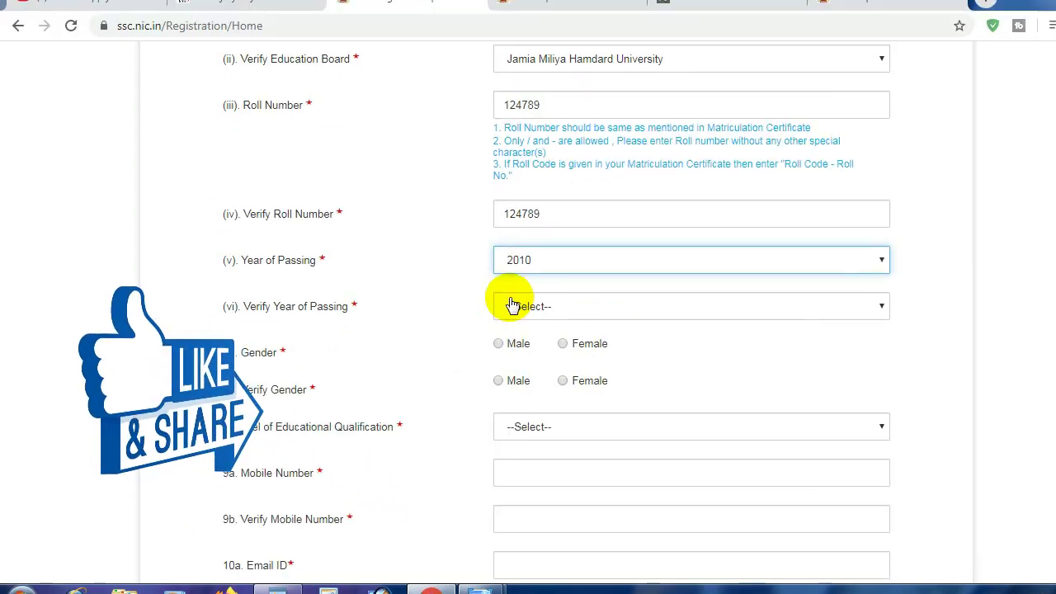
click(511, 305)
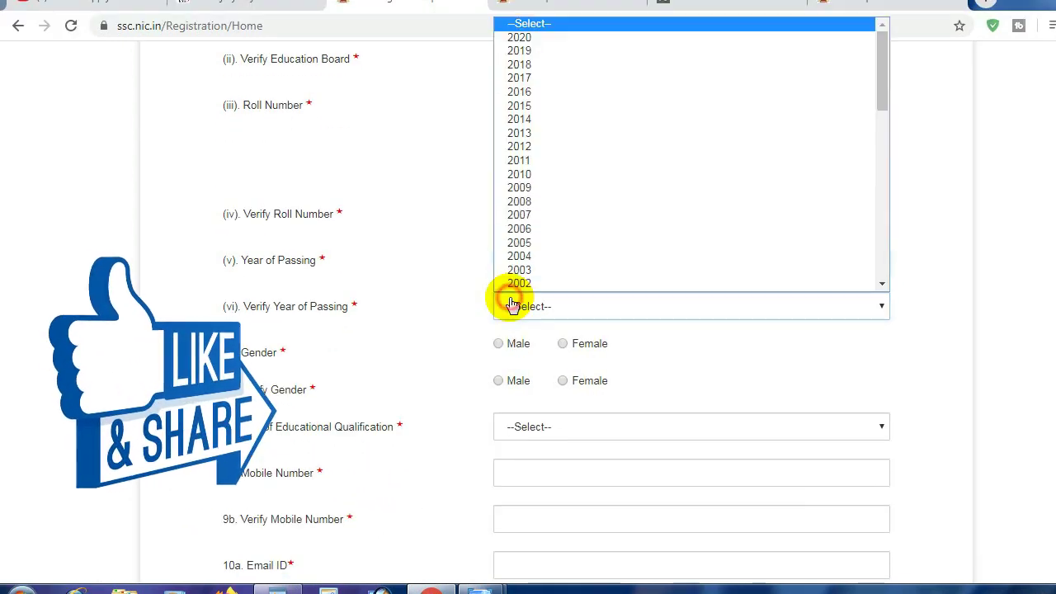
key(Down)
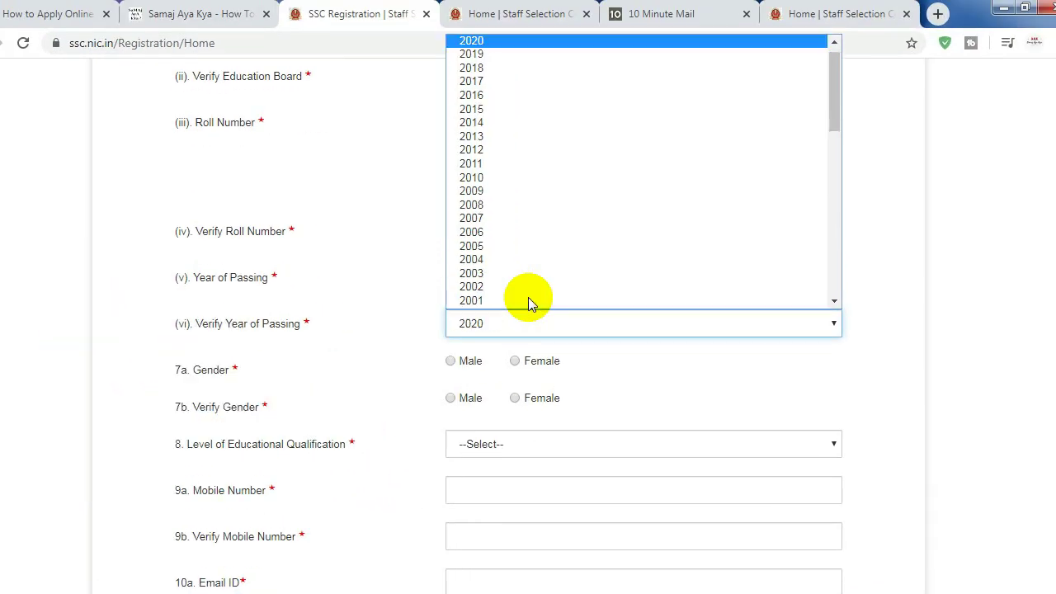
text(2010)
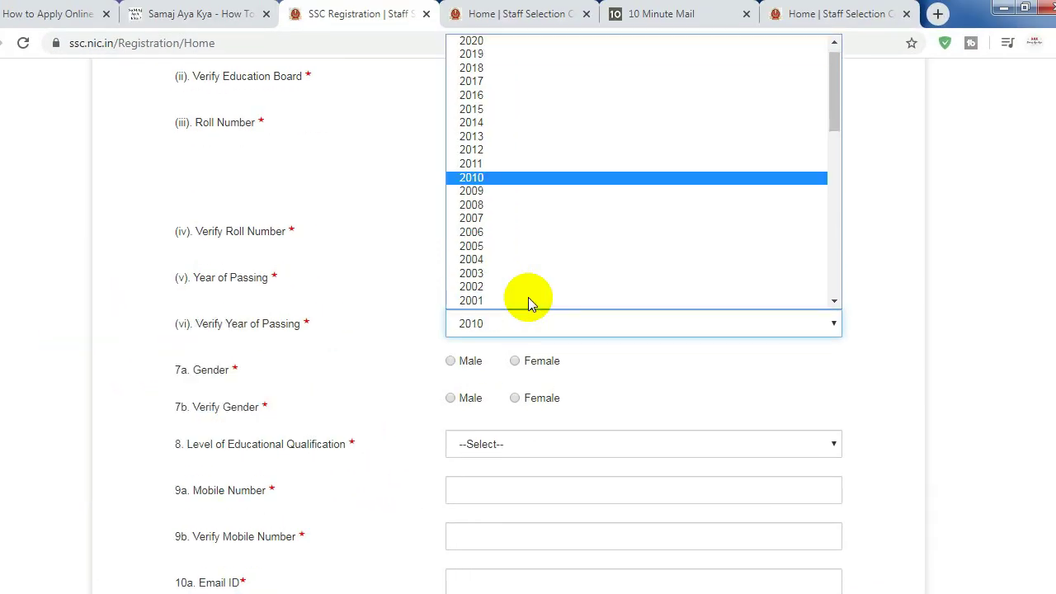
key(Return)
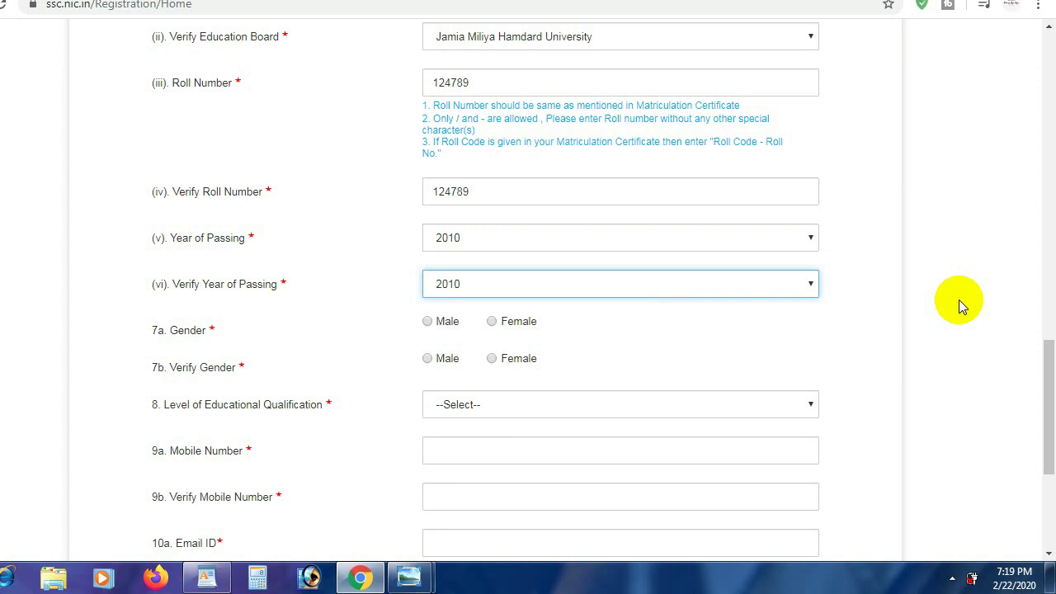
click(958, 300)
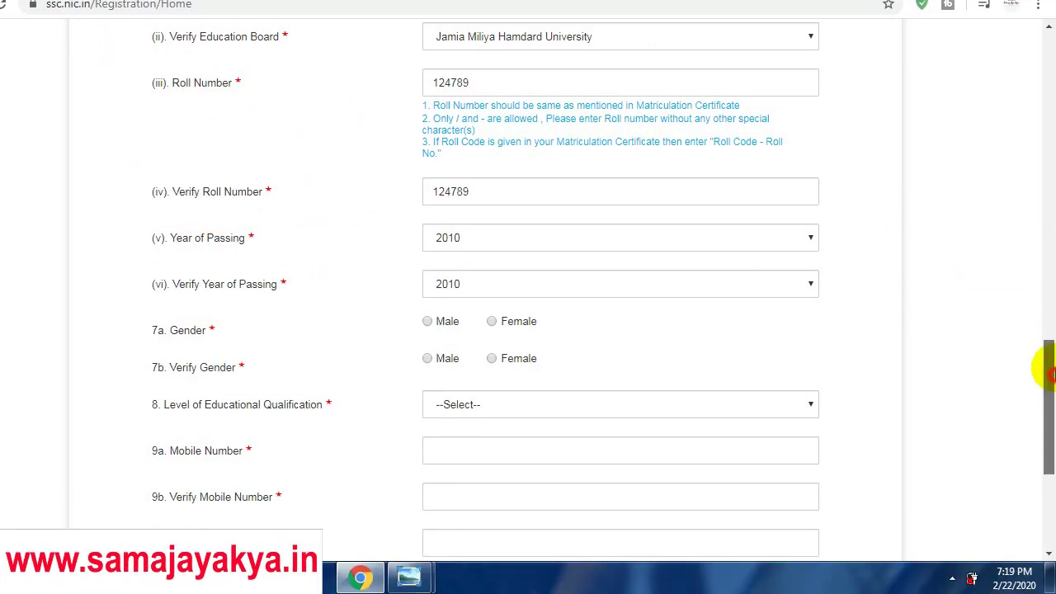
drag(1046, 371, 1046, 320)
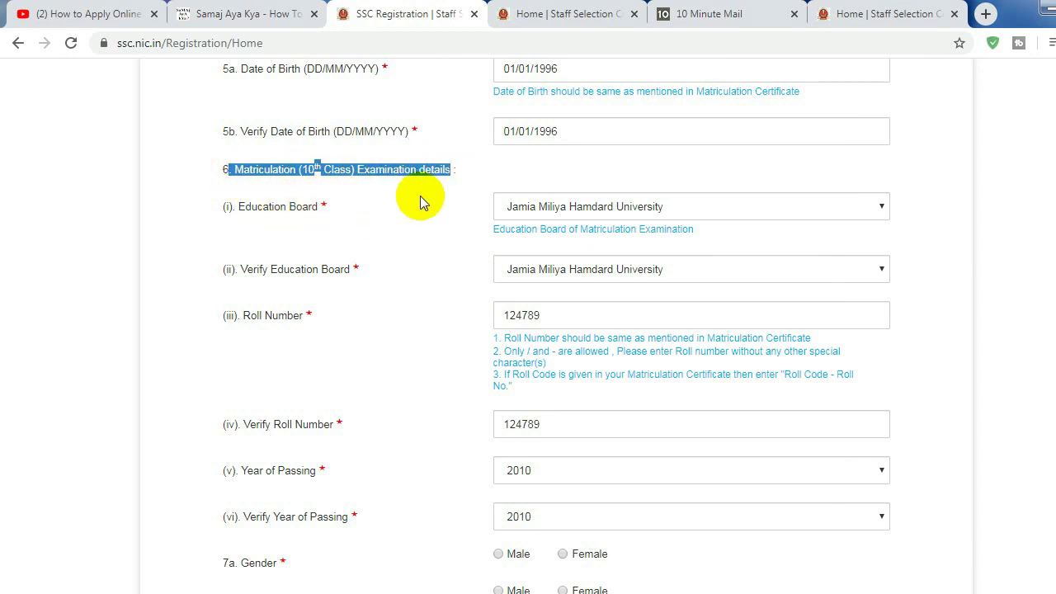
scroll(1045, 354, down, 1)
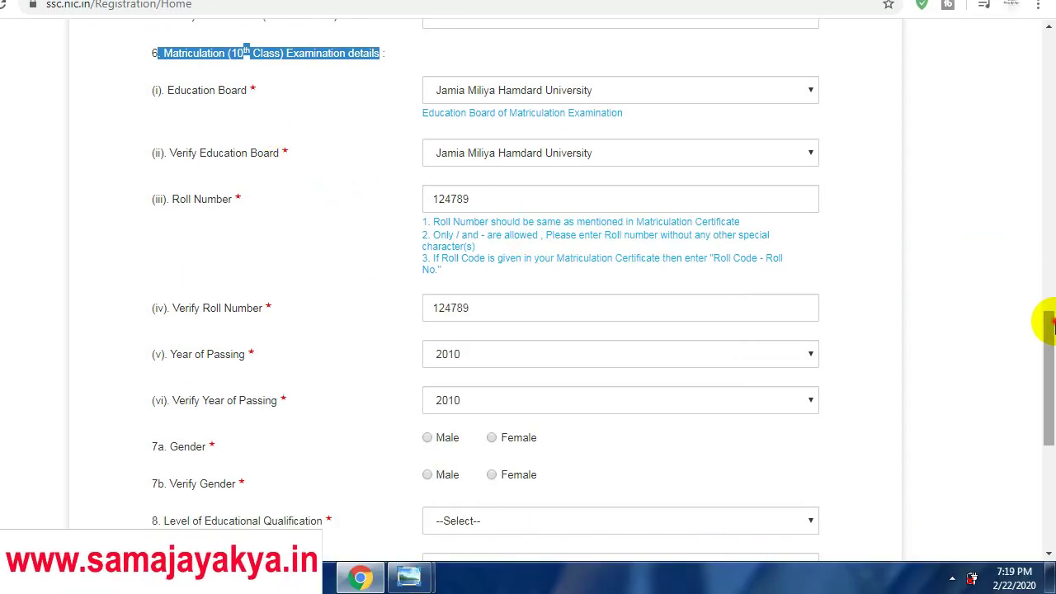
scroll(1048, 326, down, 1)
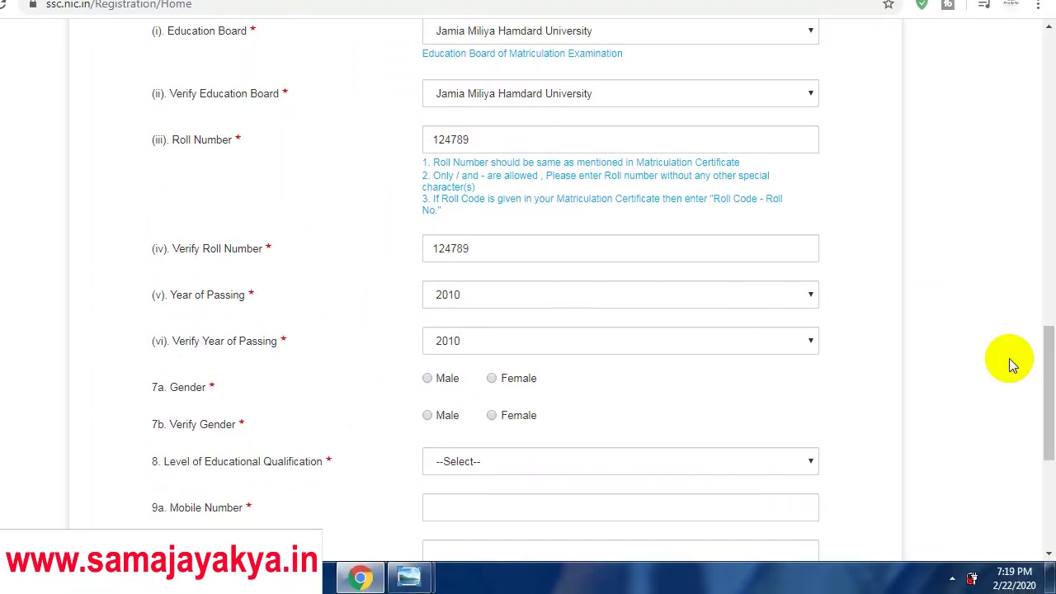
scroll(1045, 354, down, 1)
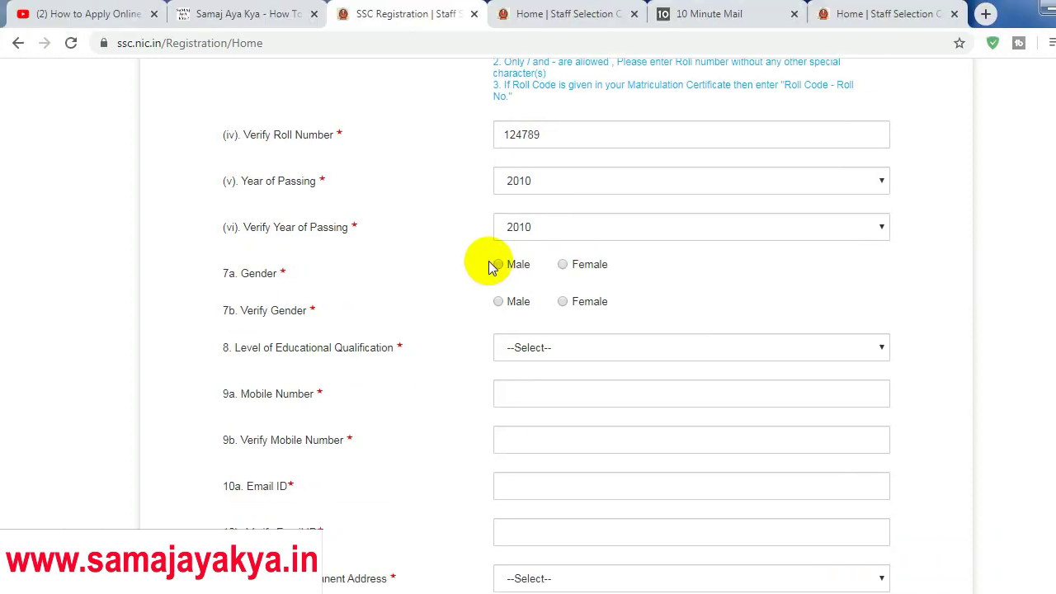
Mark the verified gender as Male and set the qualification level to Graduation
click(499, 301)
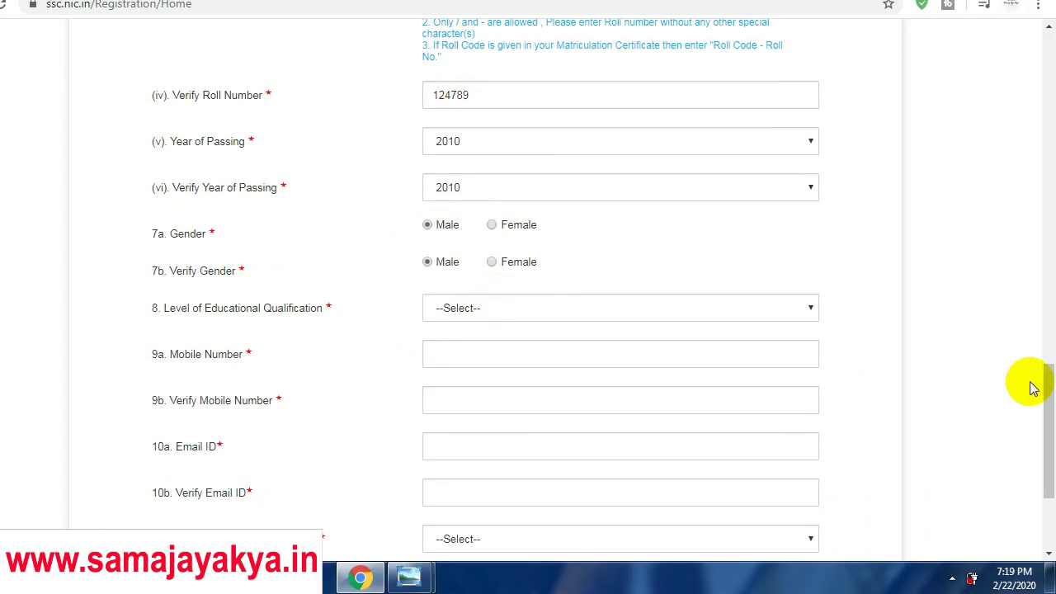
scroll(1047, 387, down, 1)
click(523, 262)
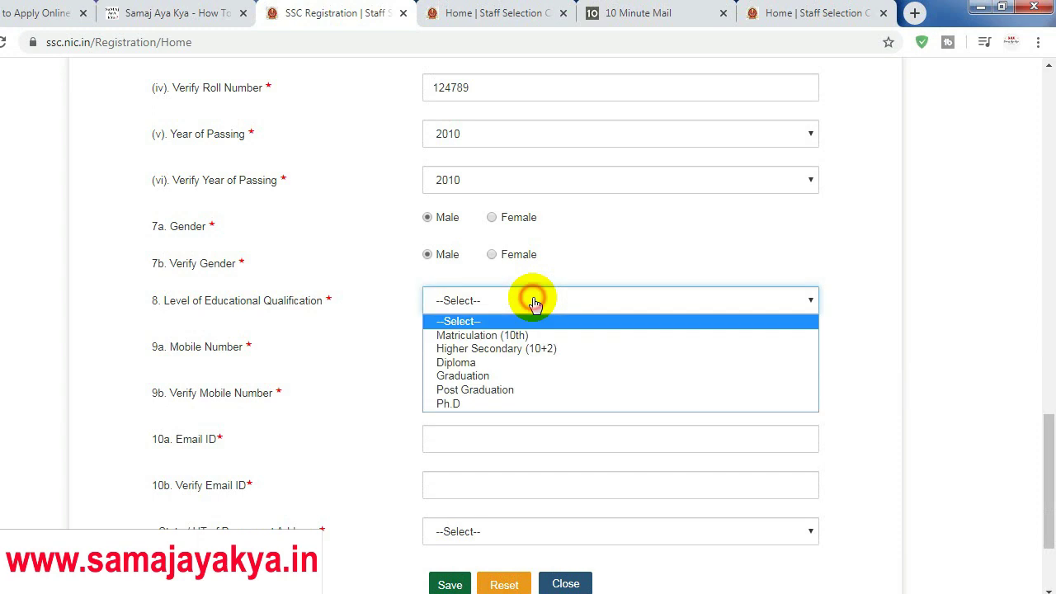
click(536, 370)
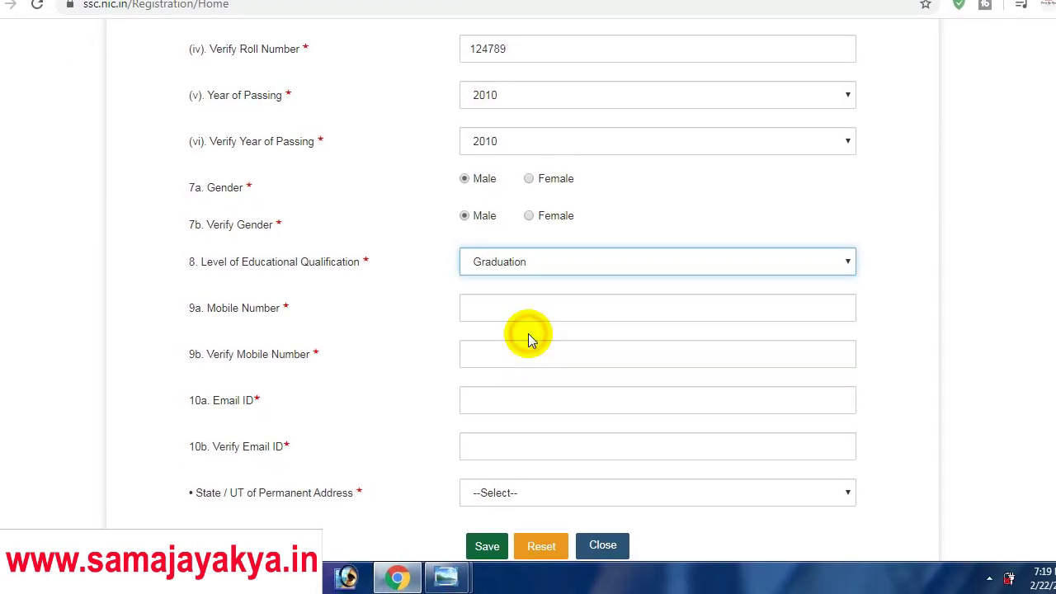
Enter the mobile number and repeat it in Verify Mobile Number
drag(1052, 404, 1052, 418)
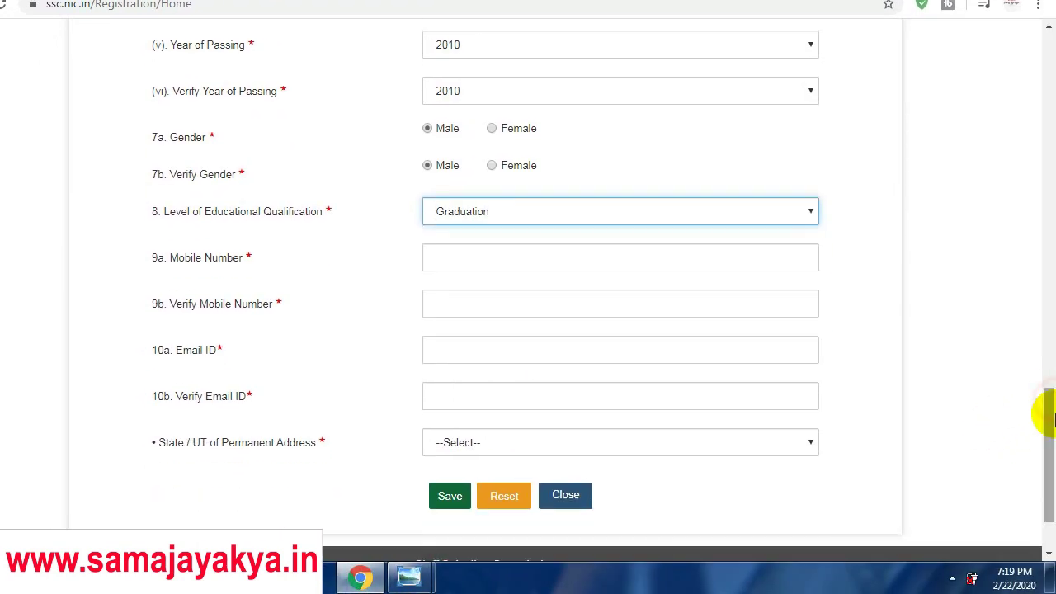
click(493, 251)
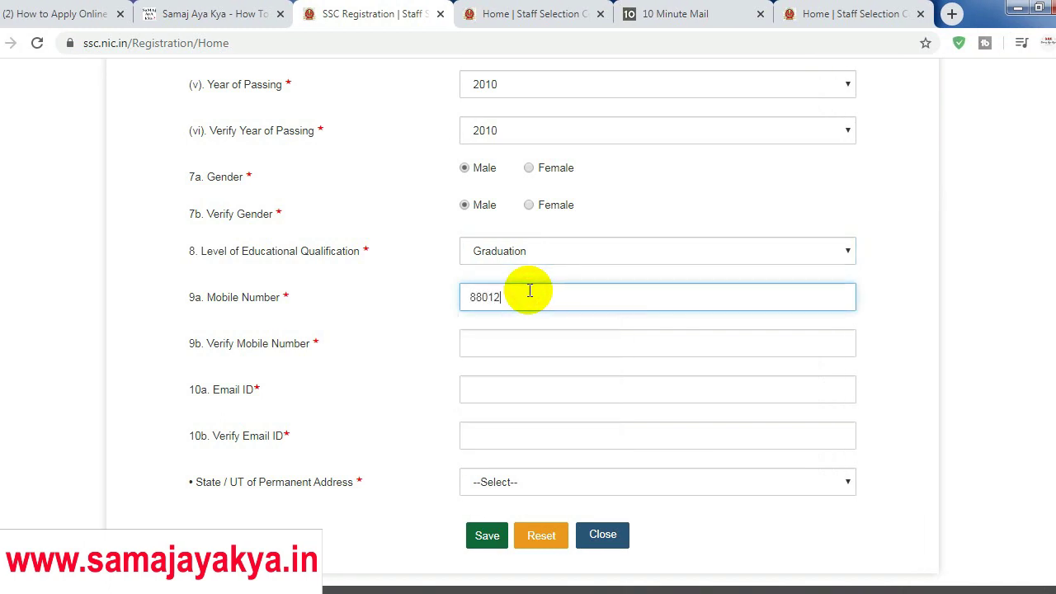
click(540, 343)
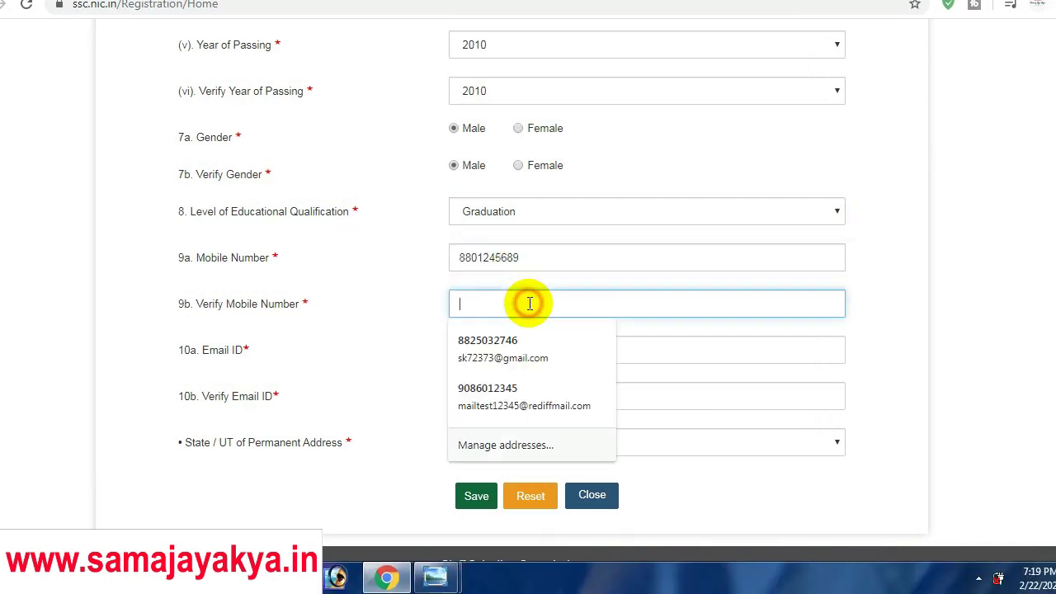
click(539, 295)
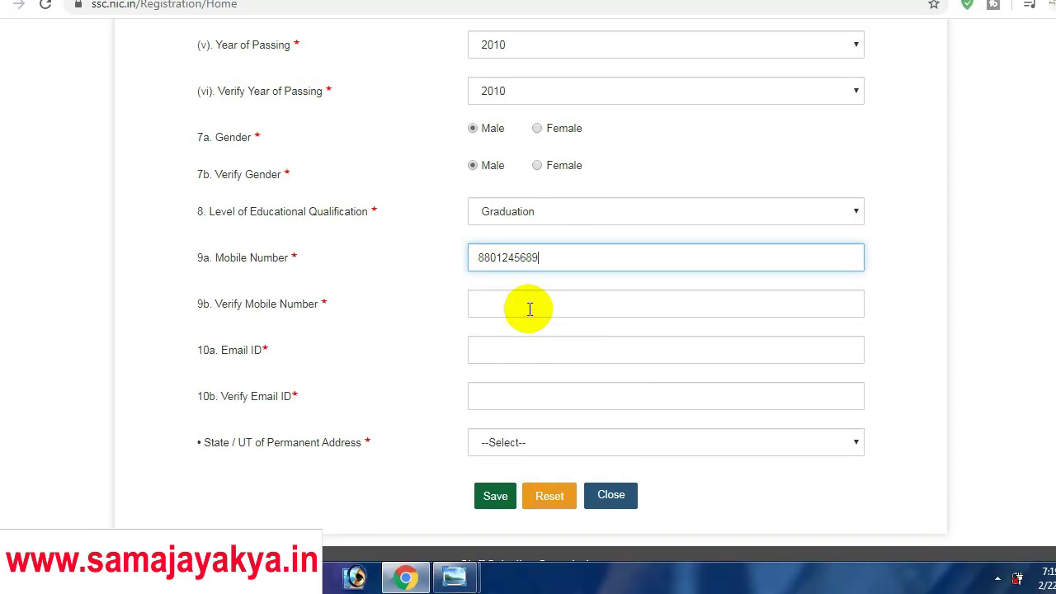
click(511, 348)
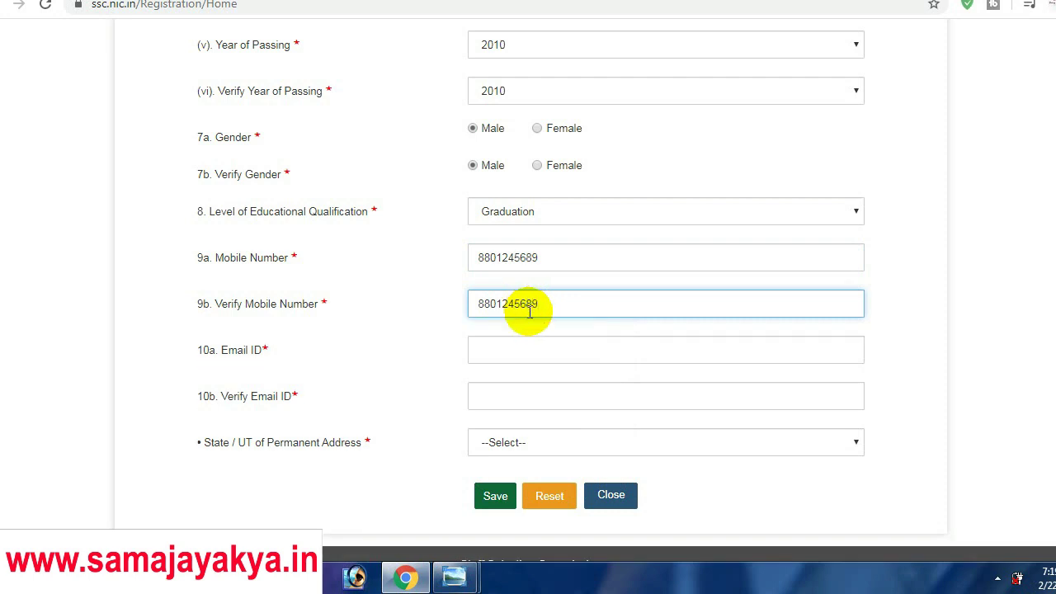
click(538, 343)
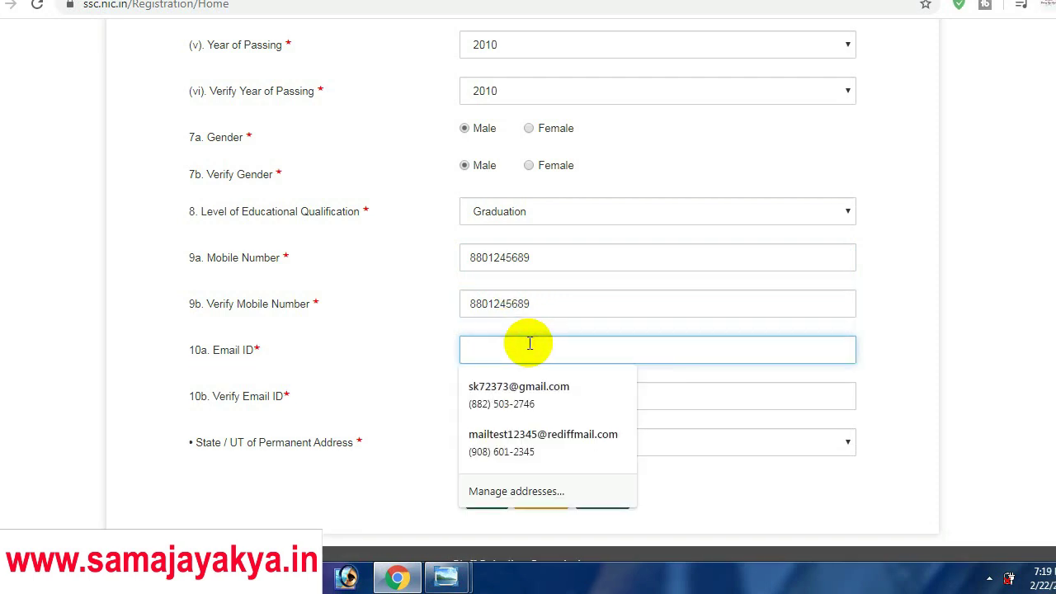
click(445, 578)
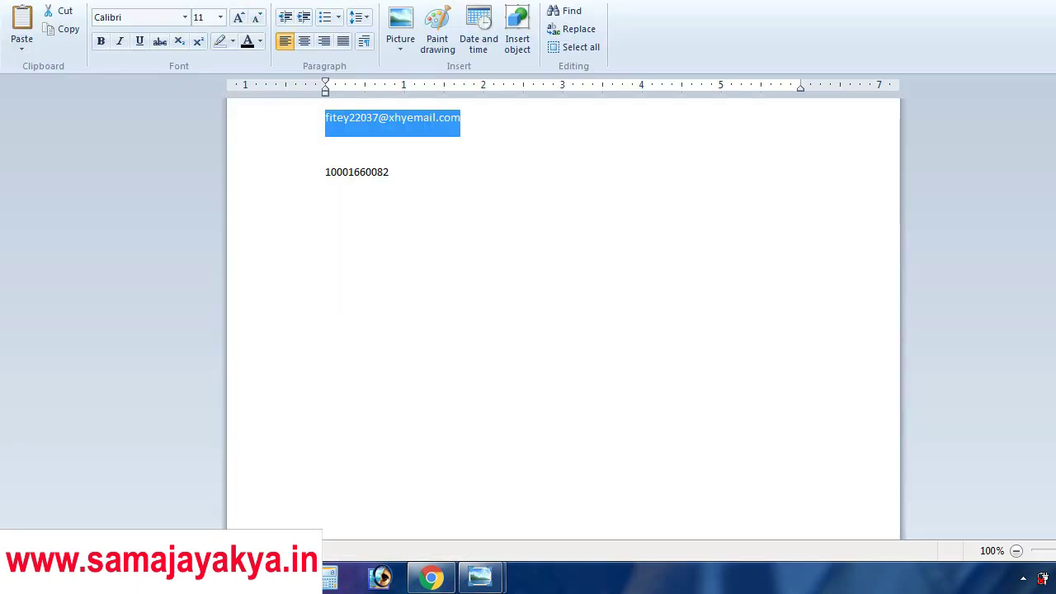
Select the temporary 10 Minute Mail address and ready the notes document to hold it
key(alt+Tab)
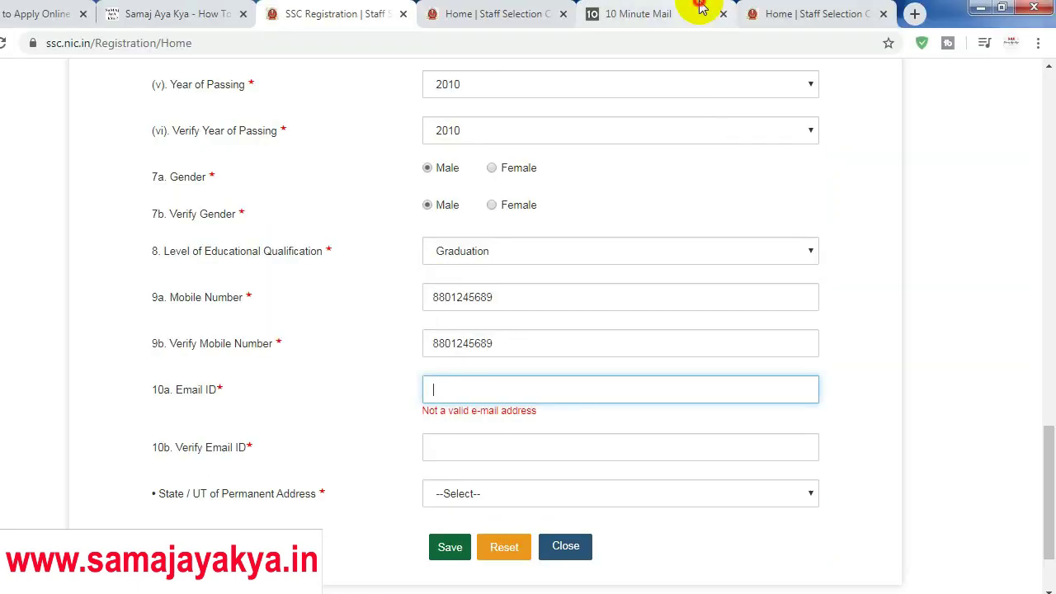
click(700, 10)
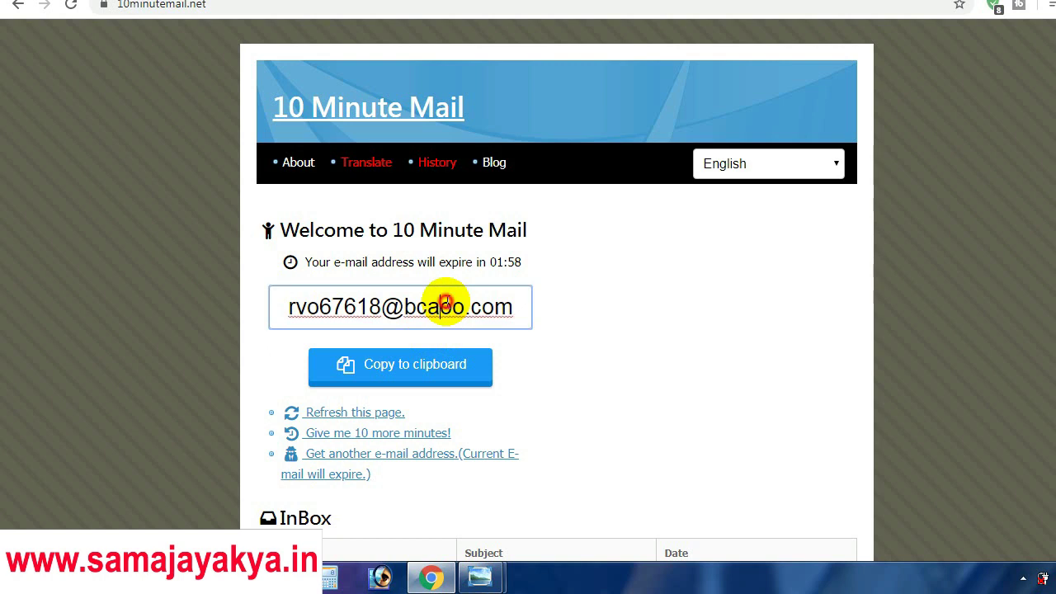
key(ctrl+a)
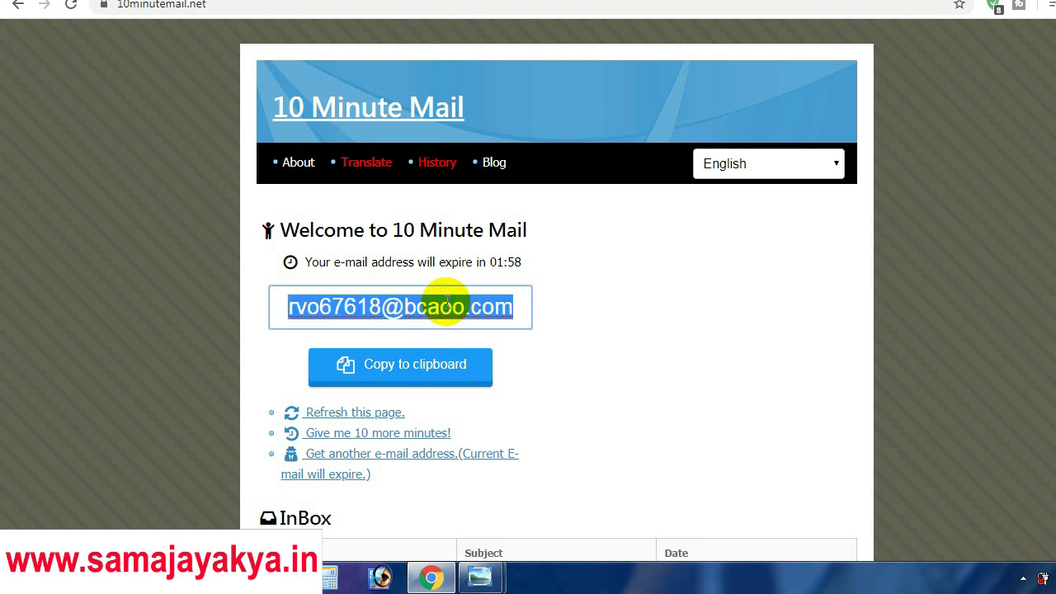
click(398, 436)
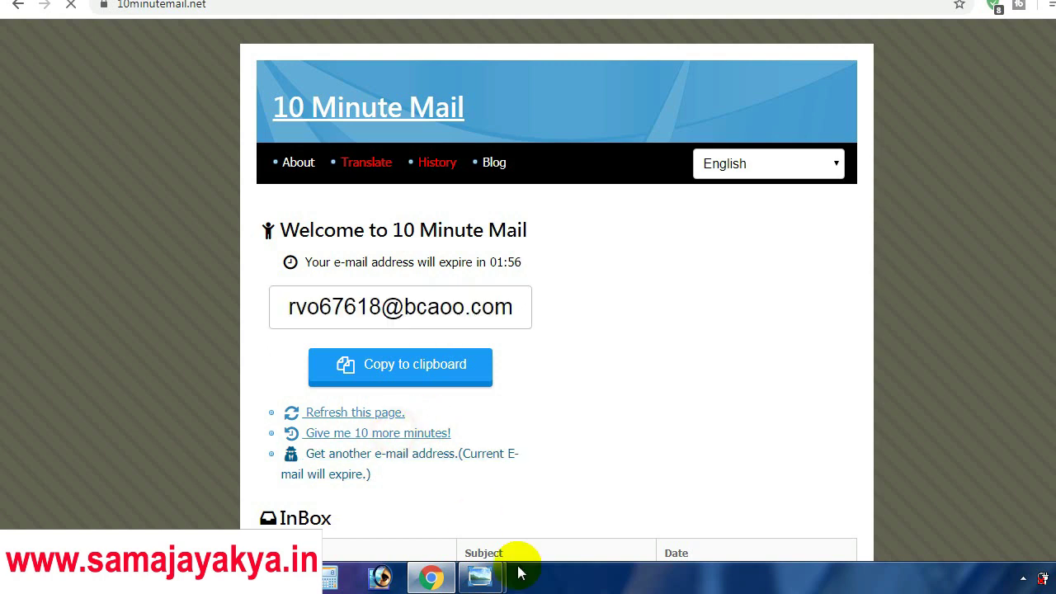
click(480, 578)
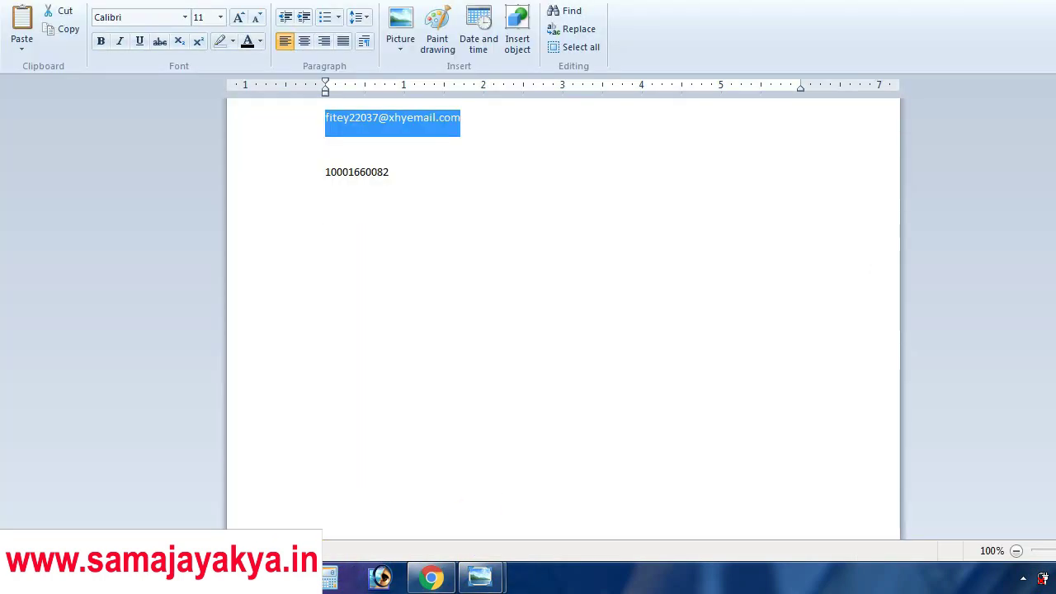
click(543, 258)
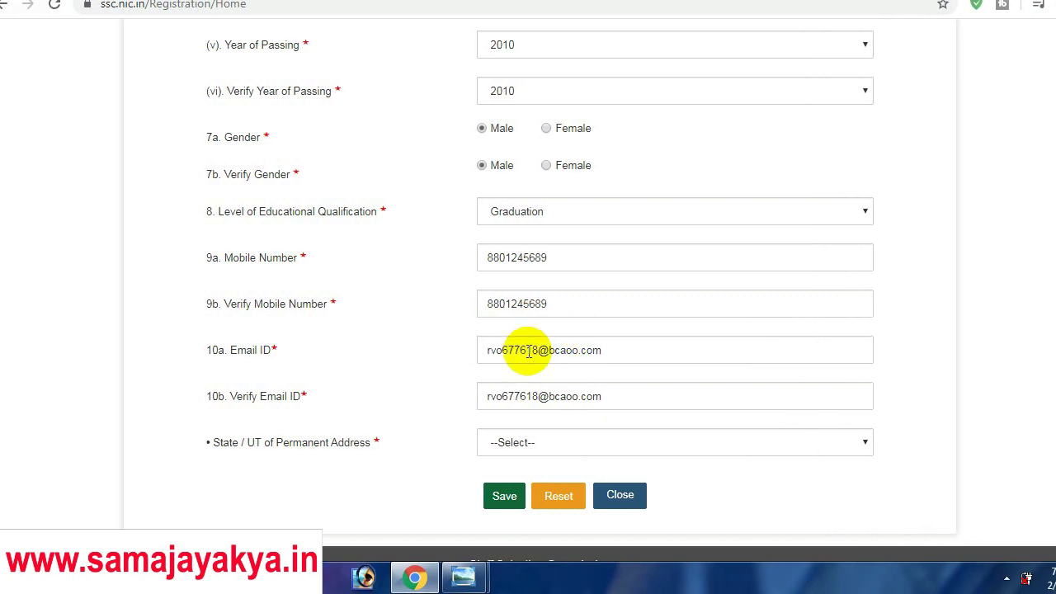
Pick Jammu and Kashmir as State/UT, then save and confirm the Basic Details
click(493, 446)
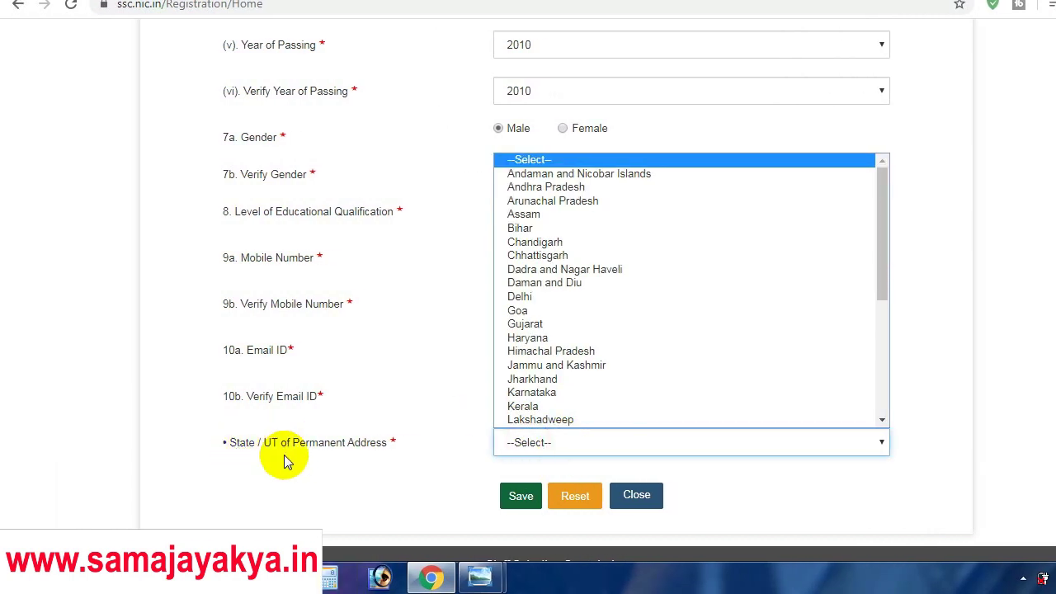
key(j)
key(Return)
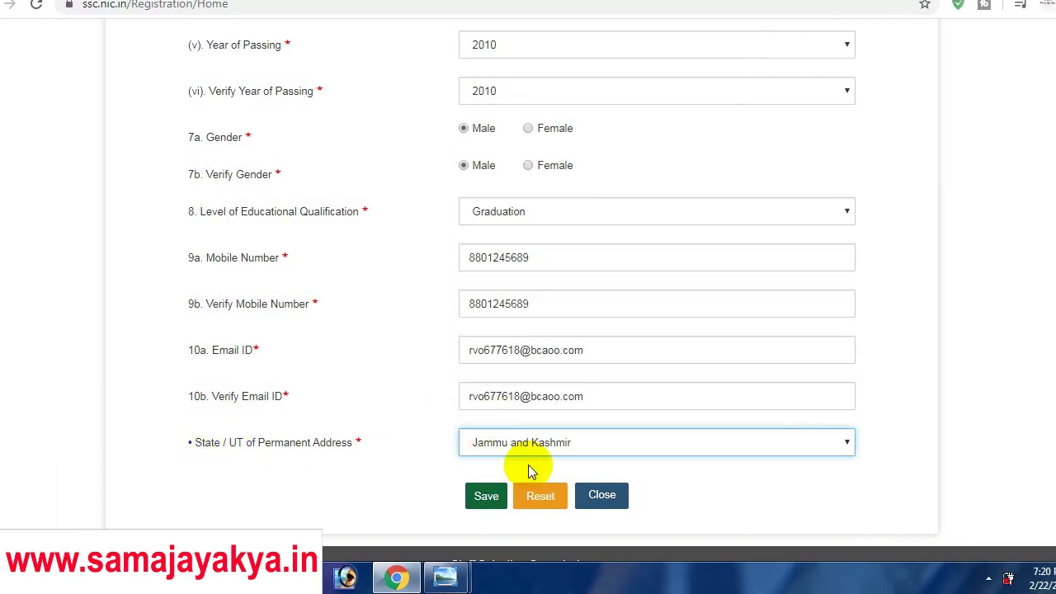
click(526, 498)
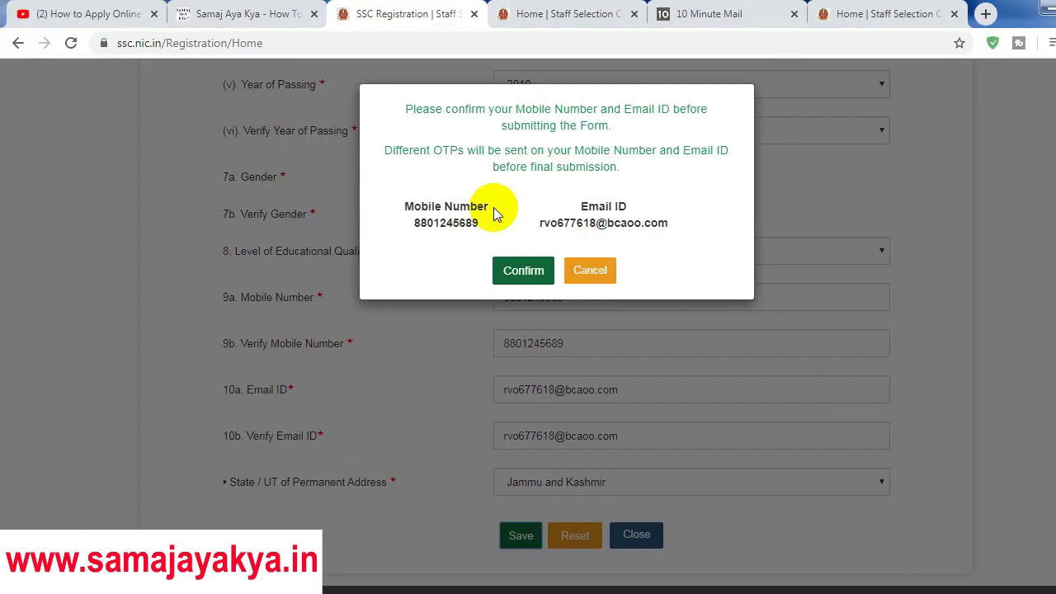
click(526, 271)
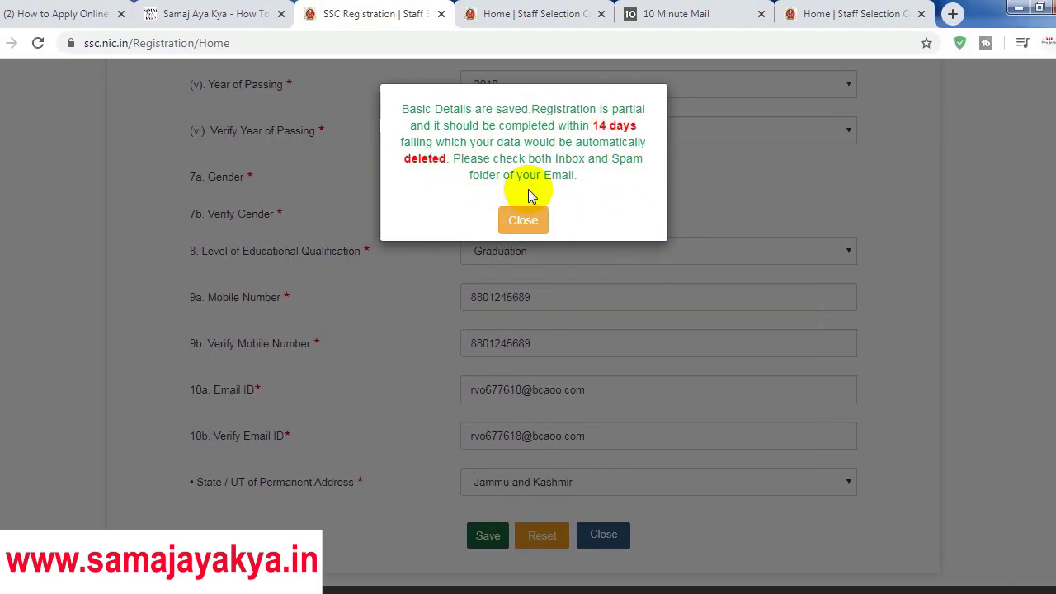
click(531, 223)
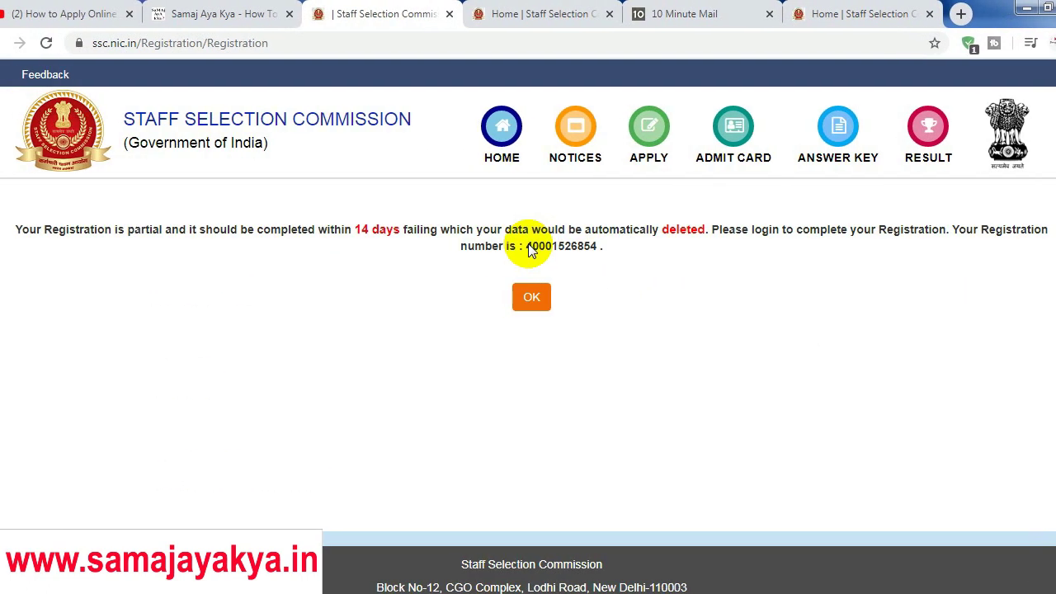
Copy the new registration number from the confirmation page into the notes
drag(528, 245, 592, 247)
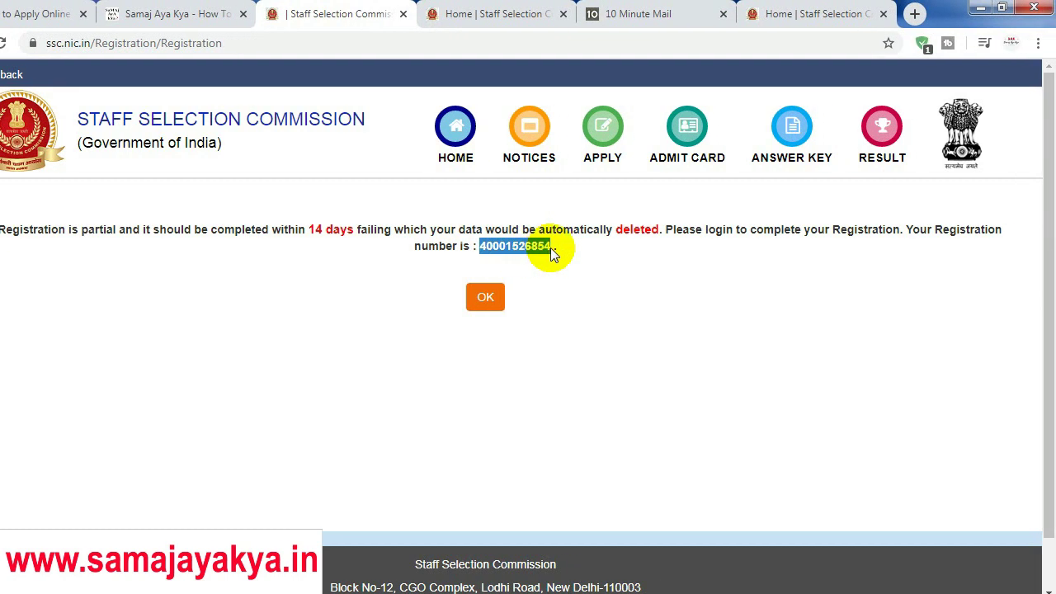
key(alt+Tab)
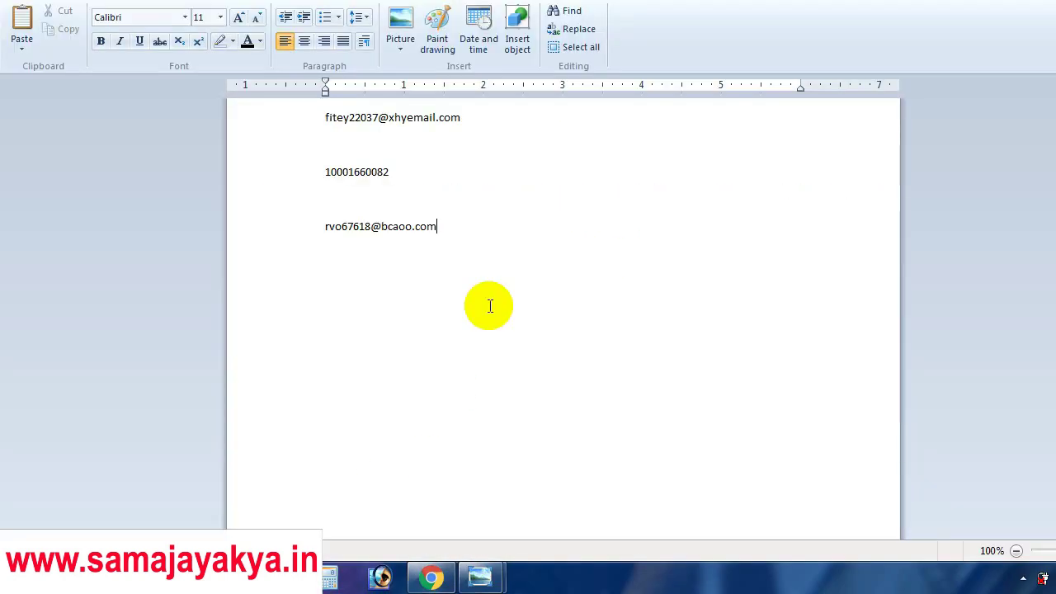
key(alt+Tab)
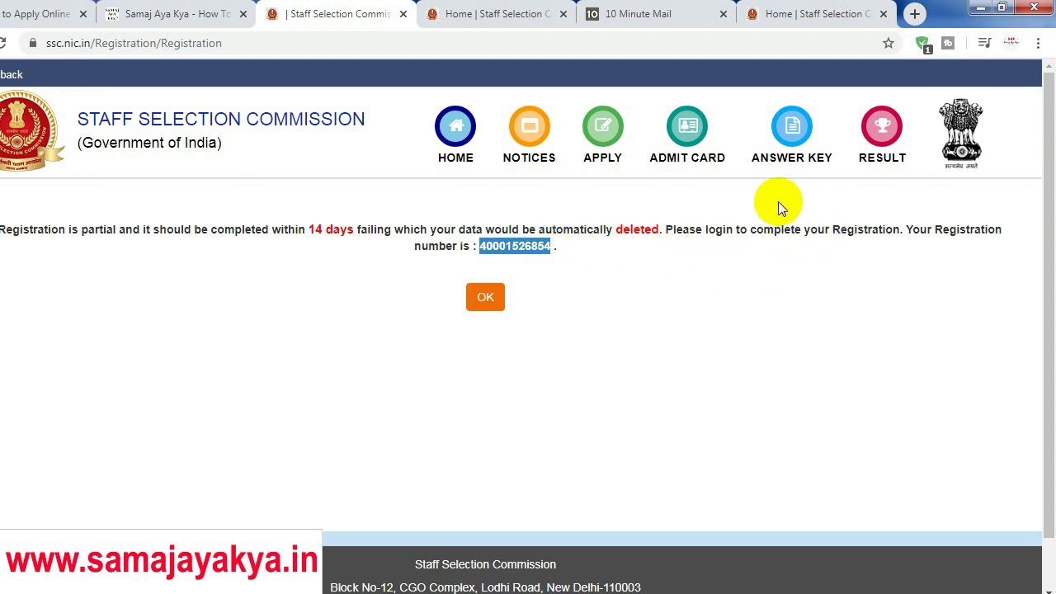
click(599, 250)
On the SSC home page, enter the saved registration number as the login username
click(529, 132)
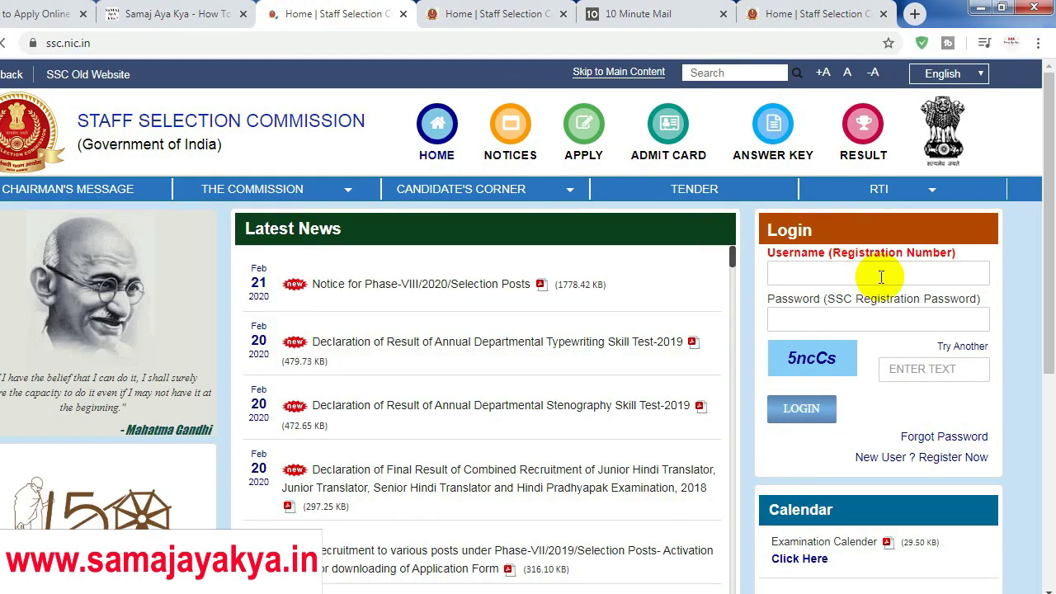
click(877, 275)
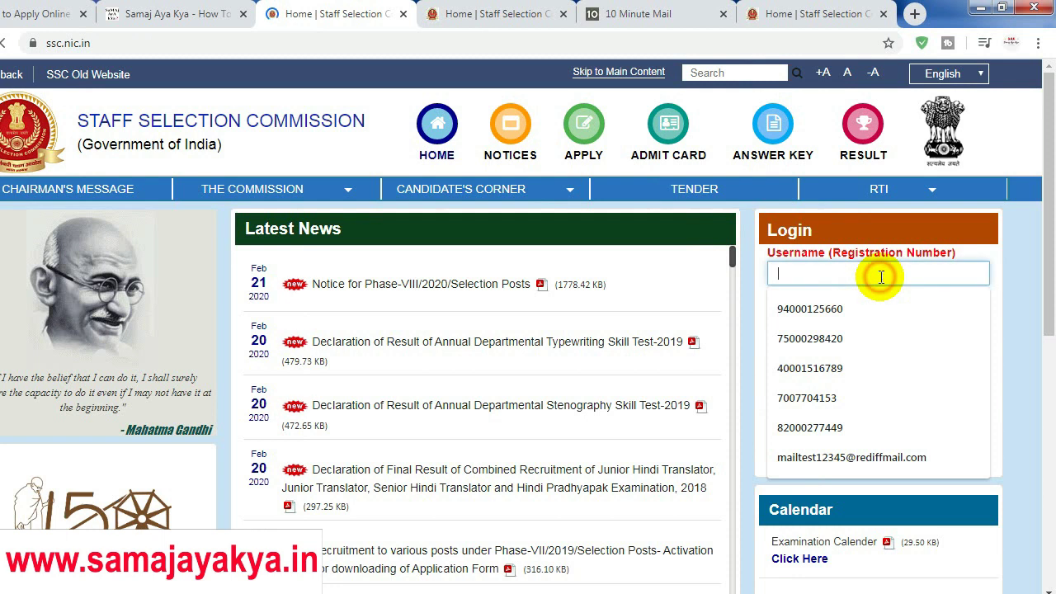
click(479, 577)
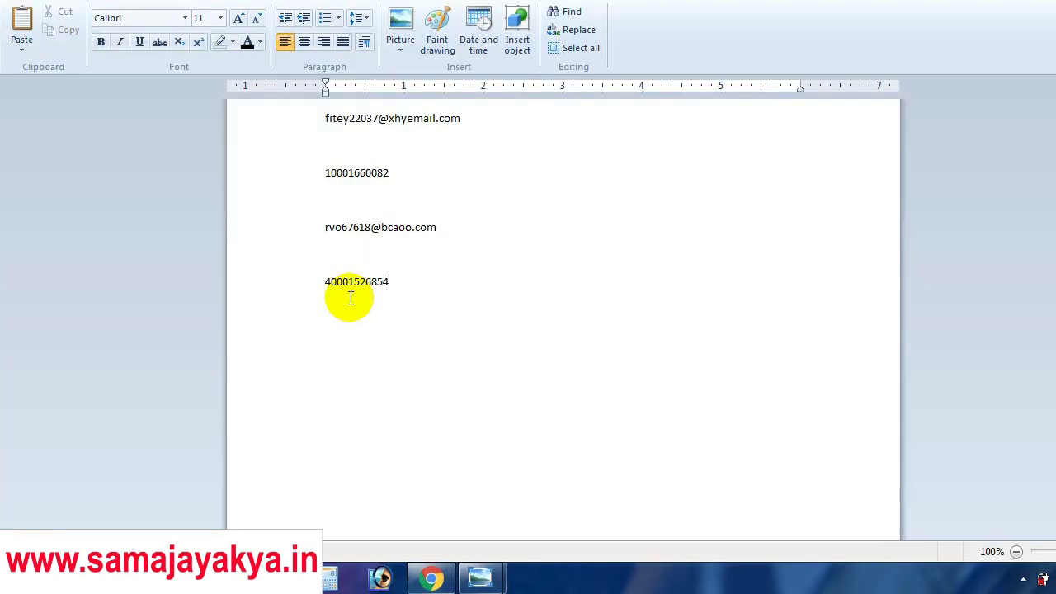
drag(407, 297, 320, 302)
key(alt+Tab)
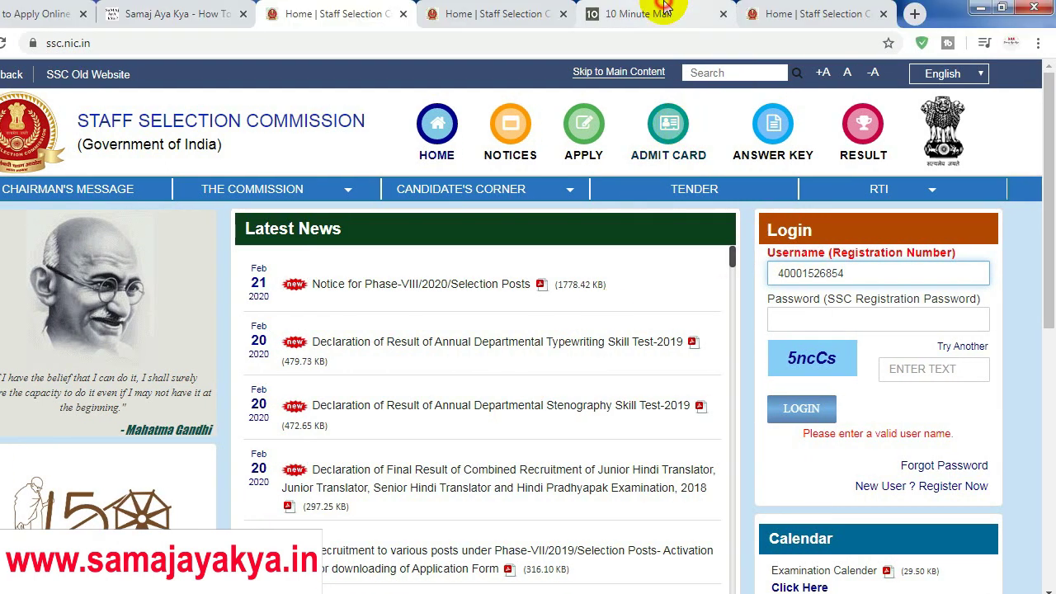
click(665, 8)
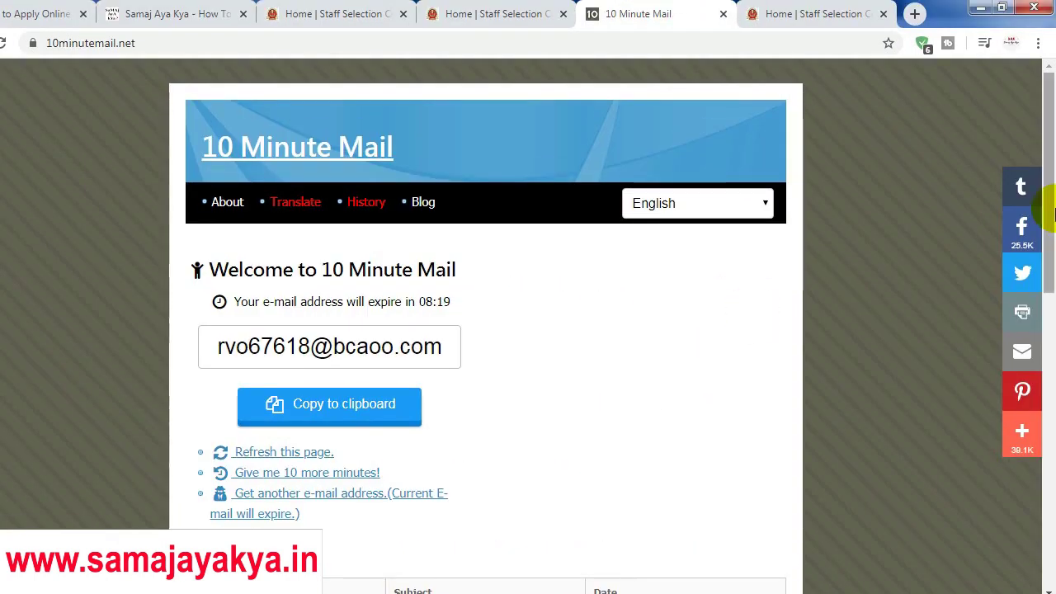
scroll(1049, 299, down, 3)
scroll(1053, 300, down, 1)
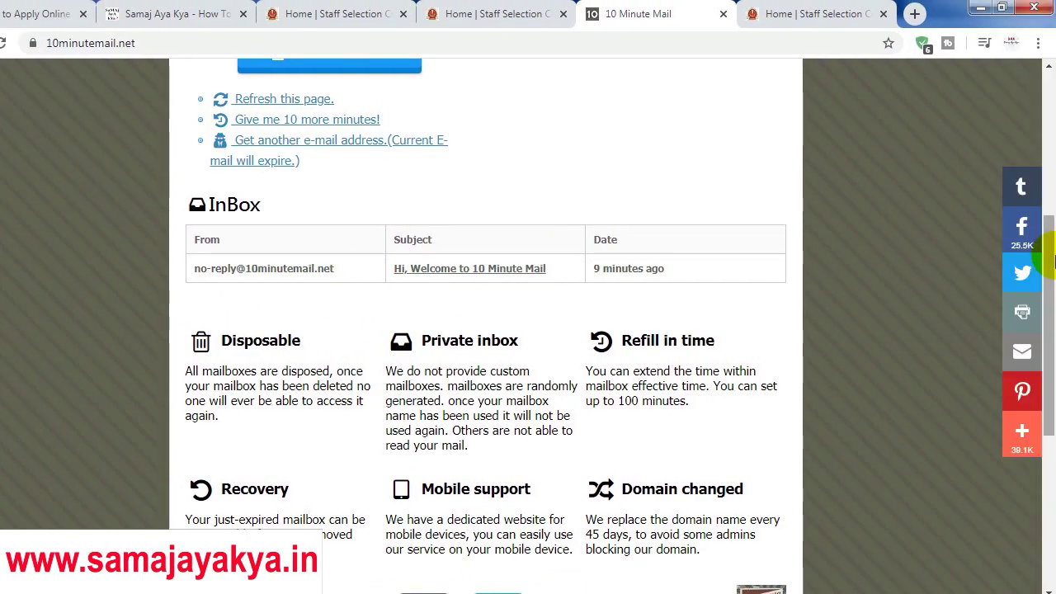
scroll(1053, 208, up, 2)
scroll(1054, 208, up, 2)
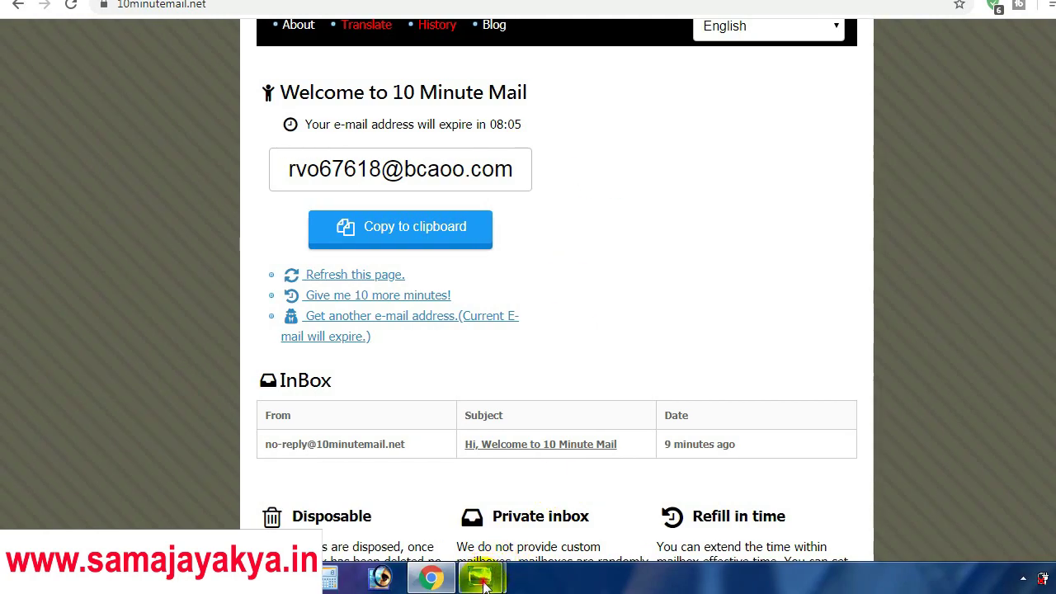
In Photo Viewer, view the registration e-mail screenshot, then switch to the change-password screenshot
mouse_move(485, 583)
click(426, 501)
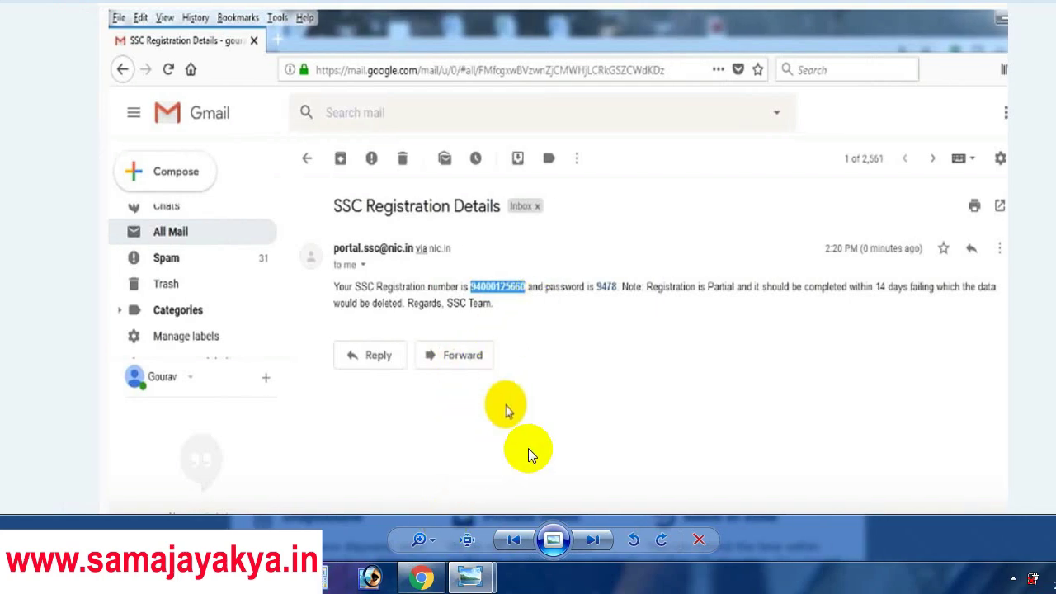
mouse_move(476, 575)
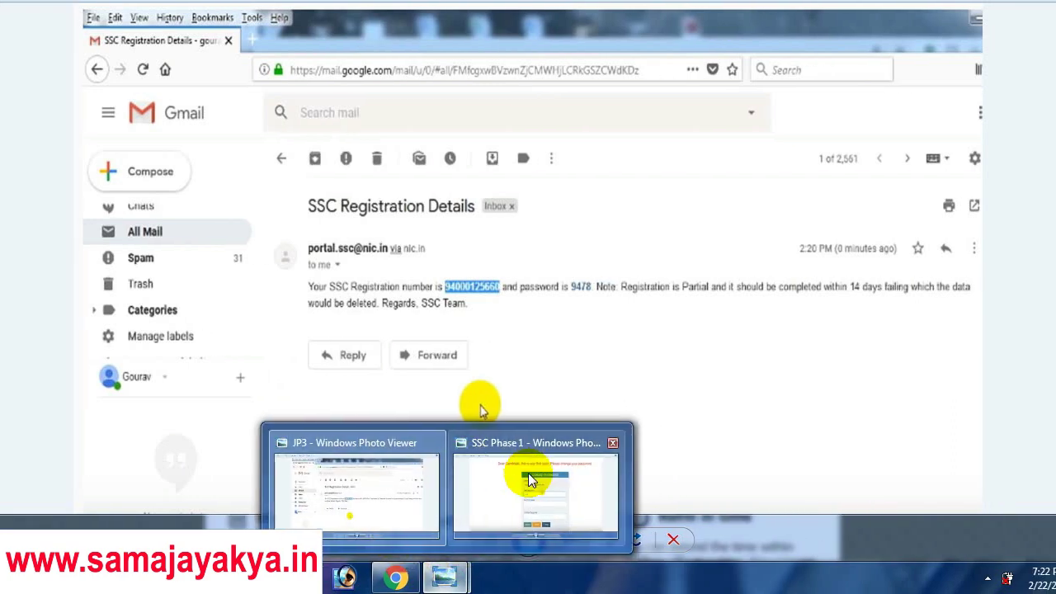
click(569, 491)
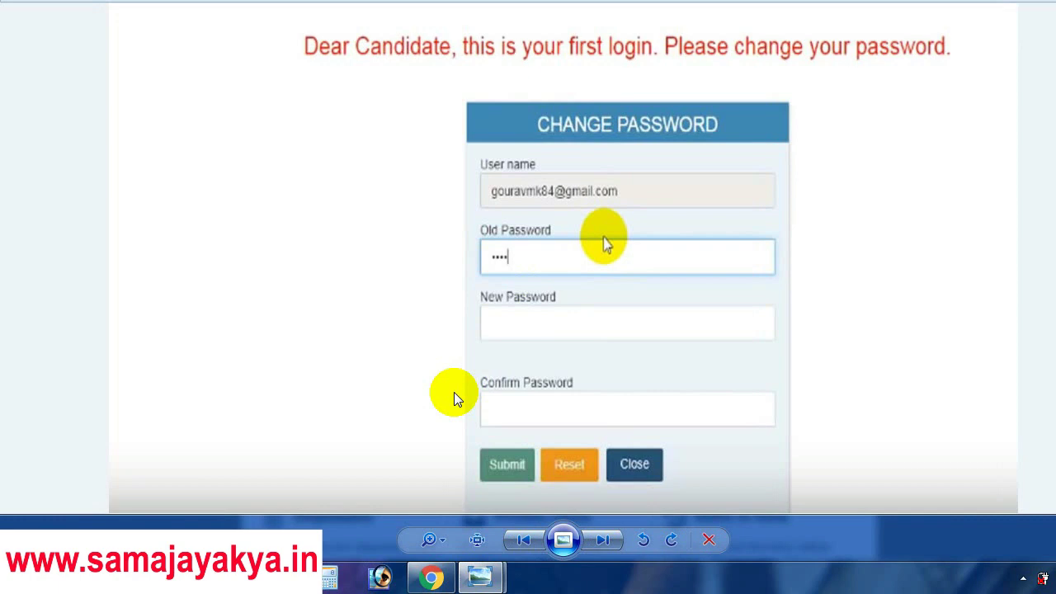
Log in to the SSC candidate portal with the saved registration number, password and captcha
click(430, 577)
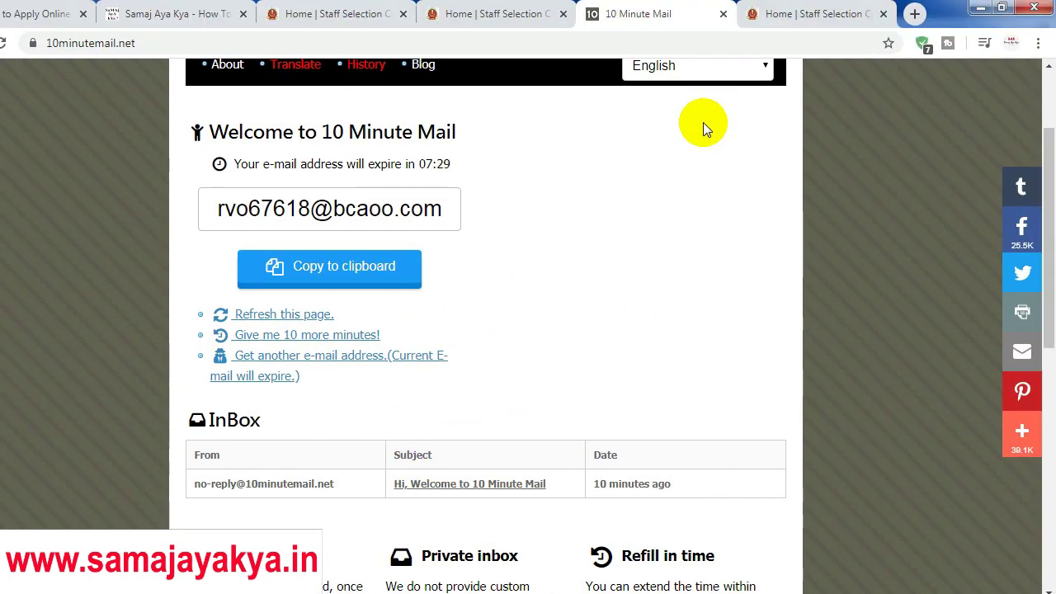
click(435, 10)
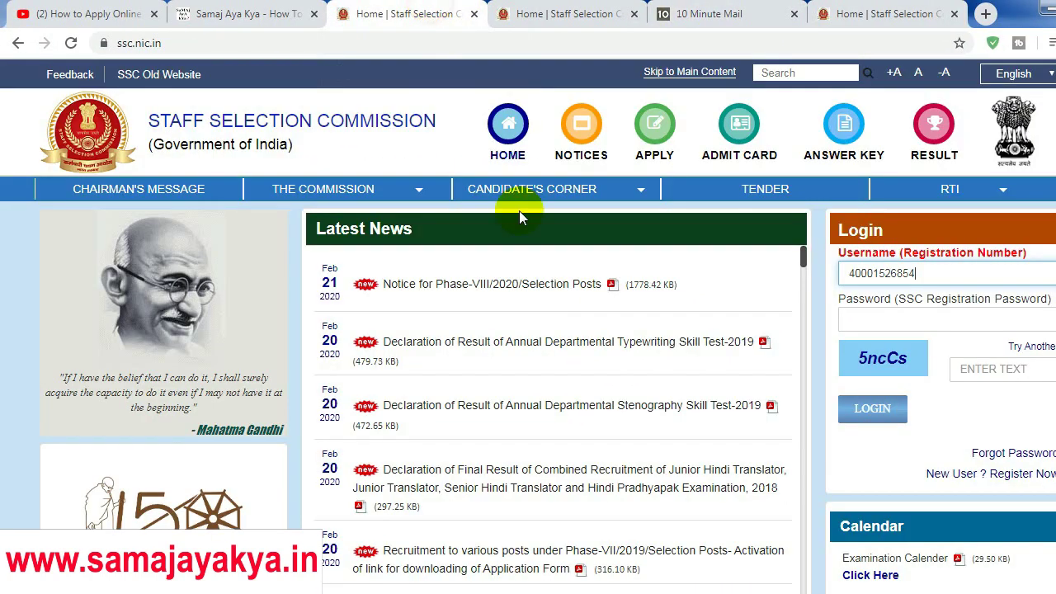
click(528, 10)
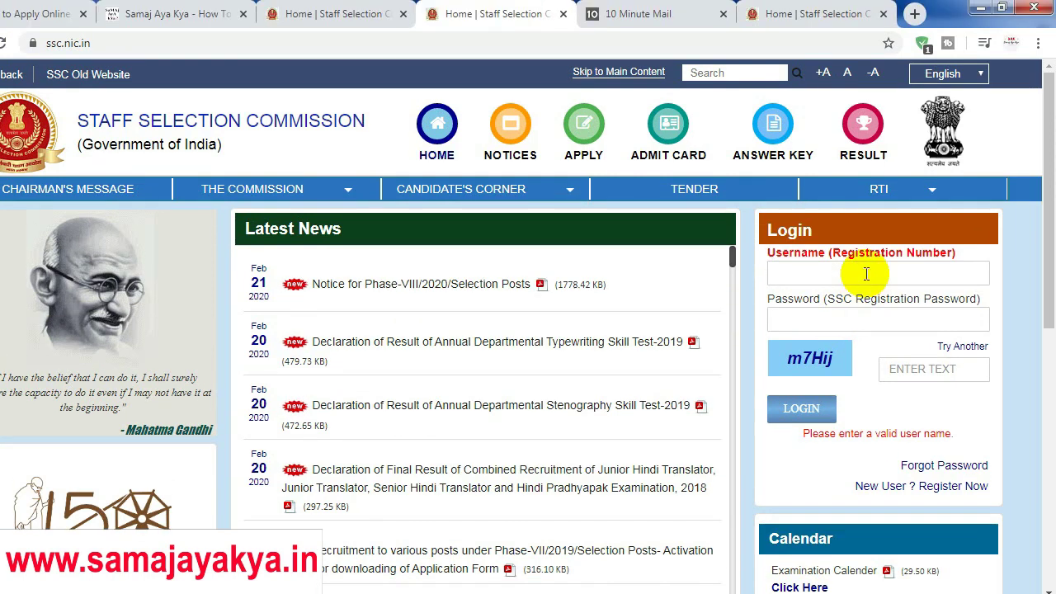
click(843, 272)
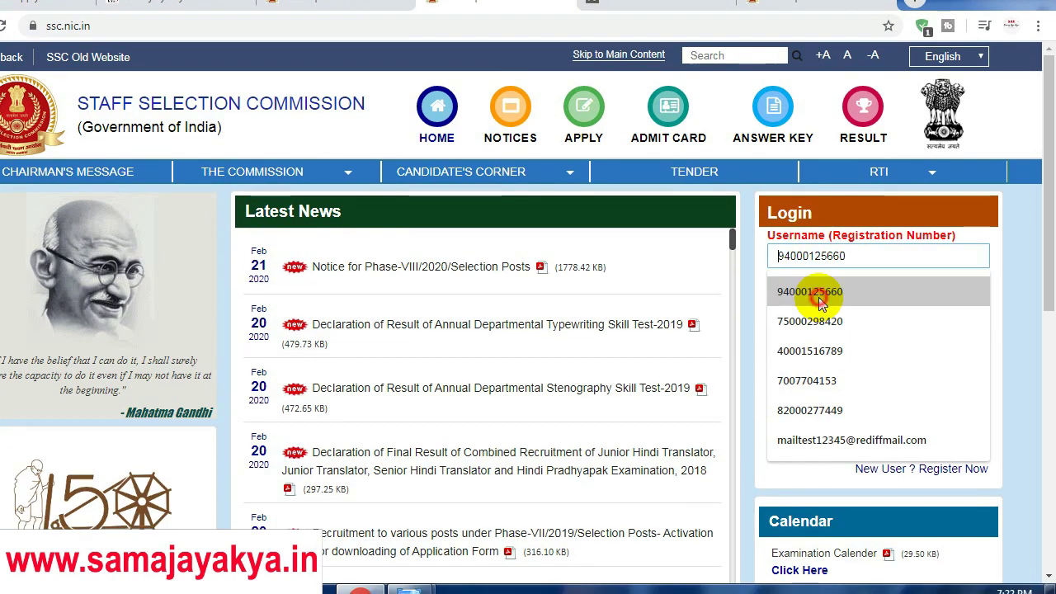
click(809, 312)
click(803, 321)
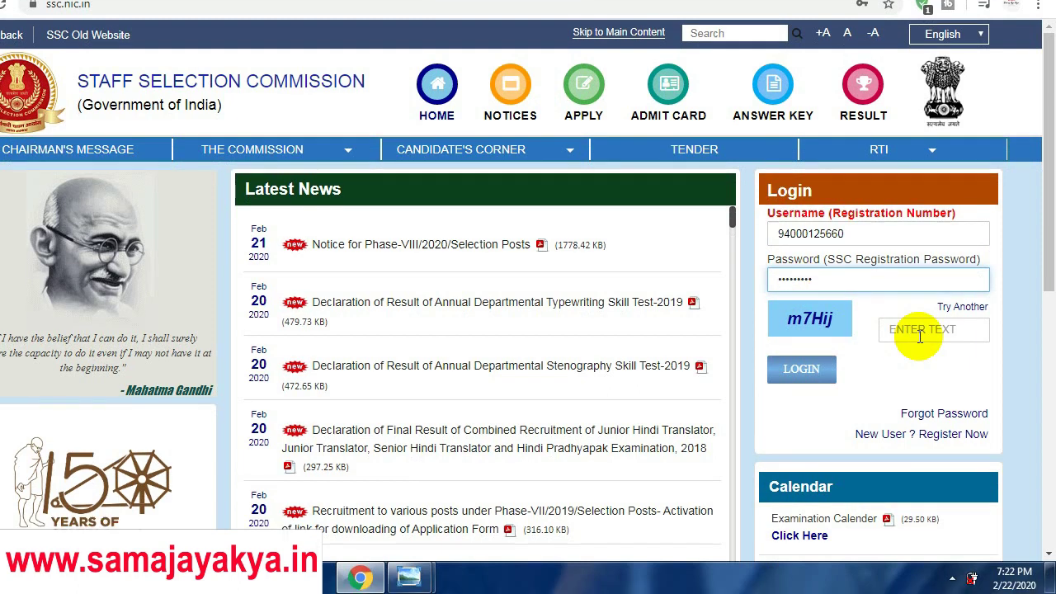
click(914, 341)
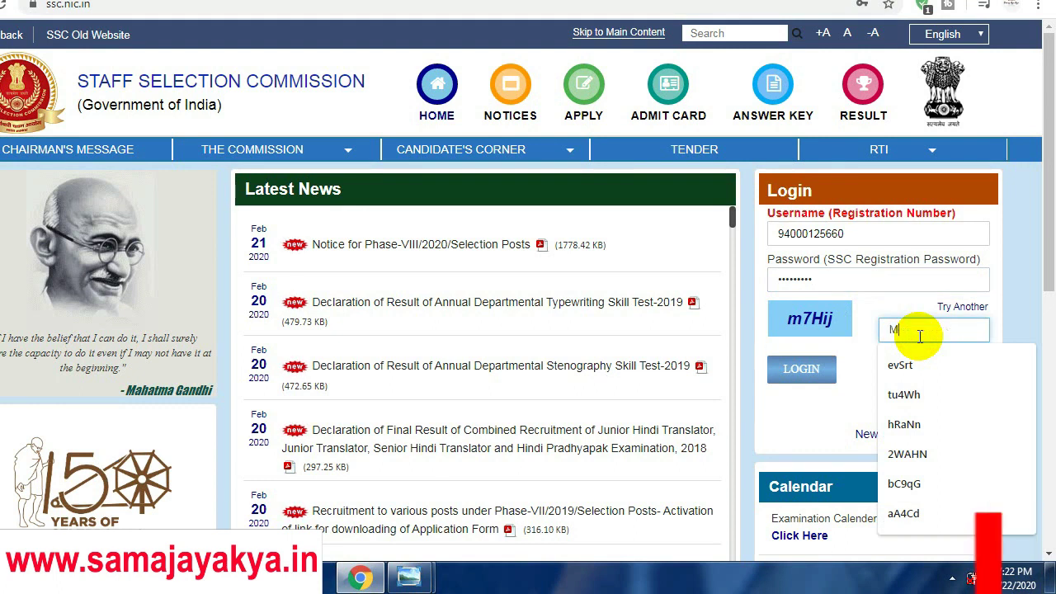
text(M)
key(BackSpace)
text(m)
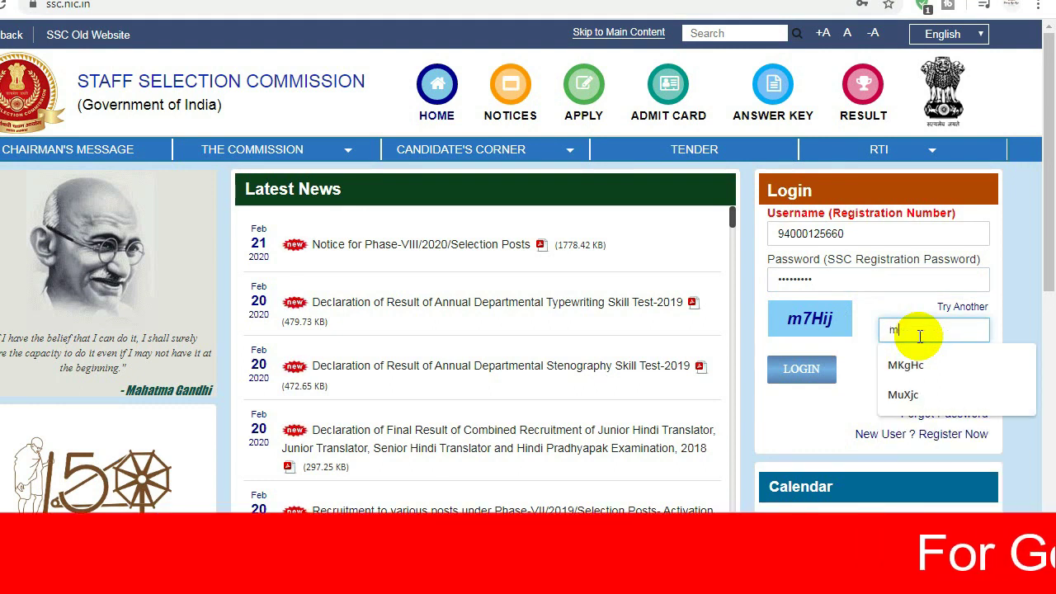
text(7H)
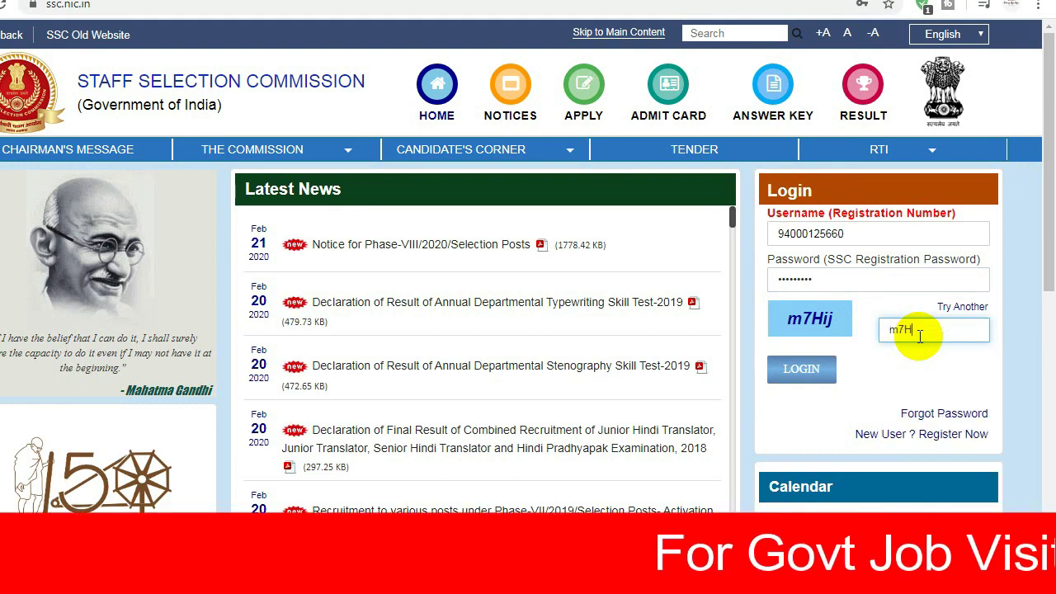
text(i)
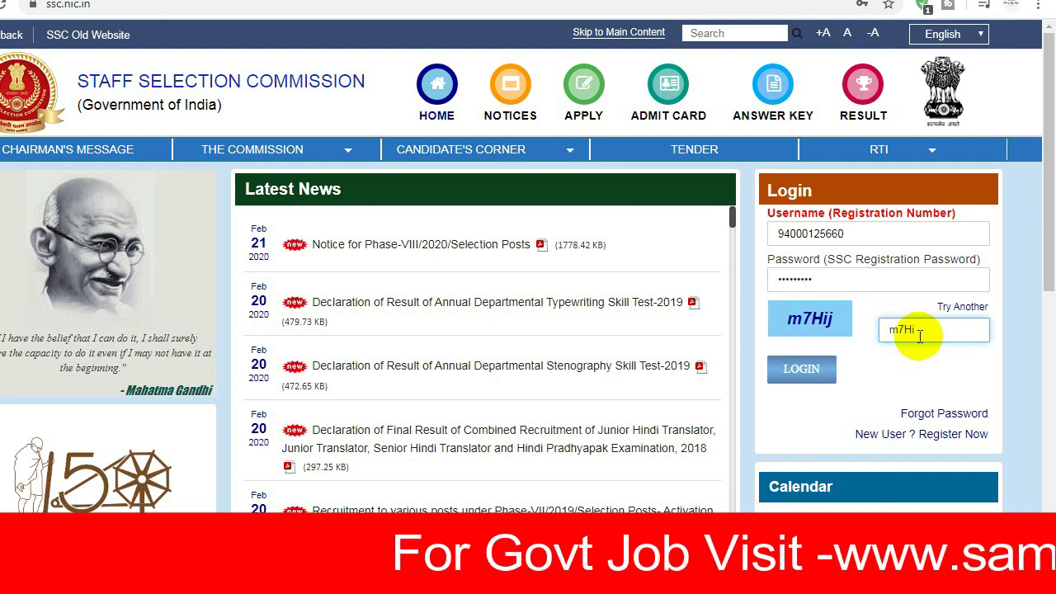
text(j)
click(801, 371)
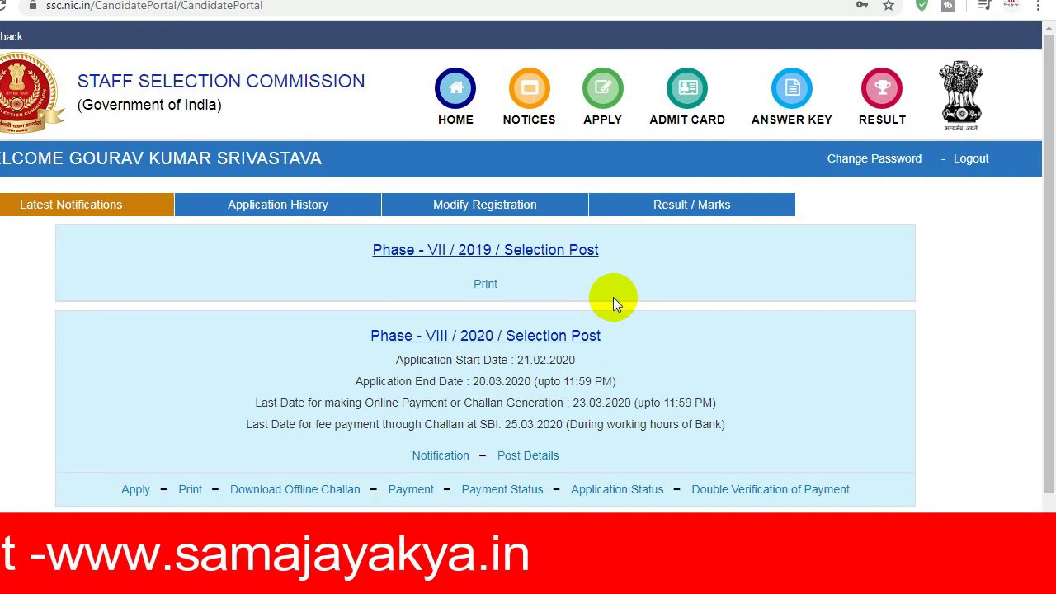
Check the saved change-password screenshot, then bring up the YouTube tutorial in Chrome
mouse_move(478, 499)
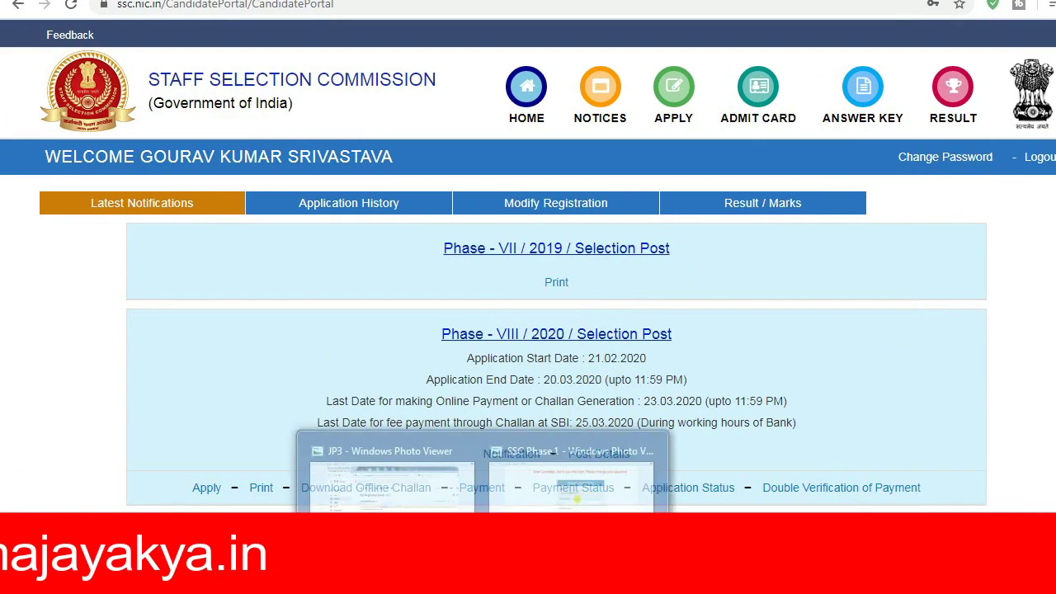
click(529, 499)
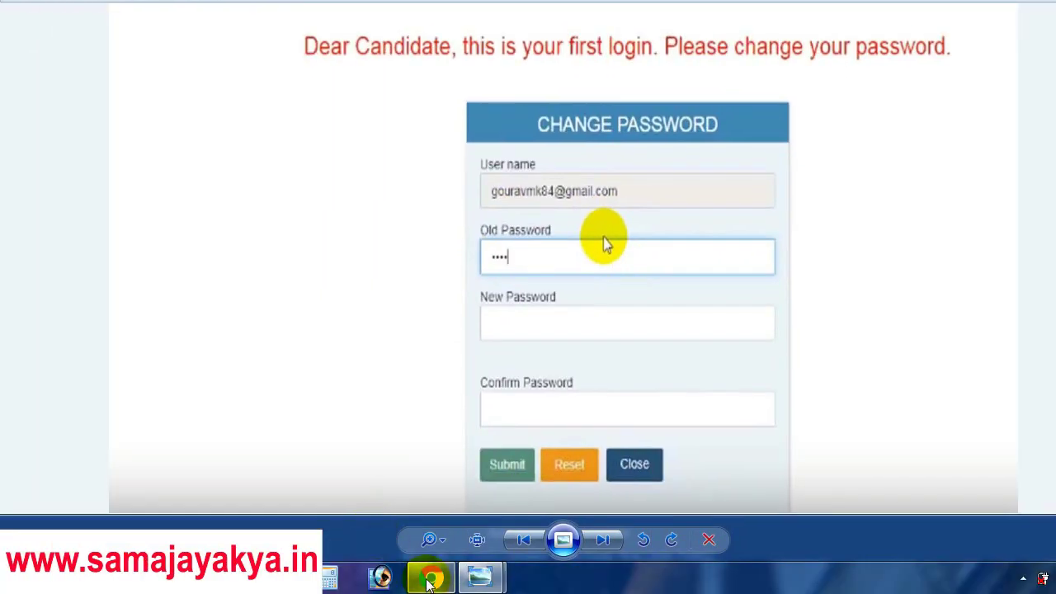
click(430, 579)
click(92, 13)
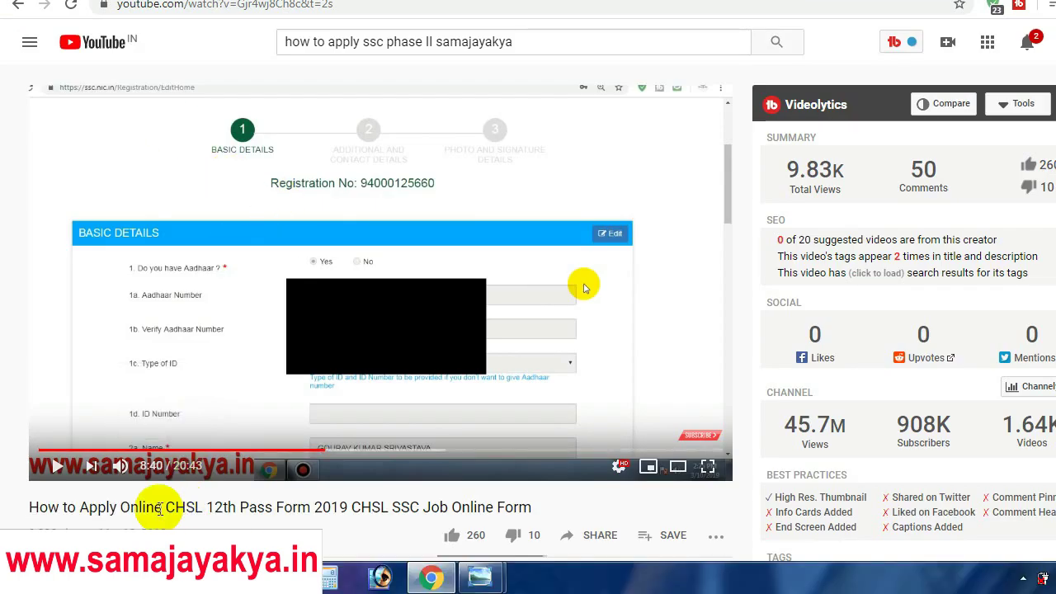
Skip the CHSL form tutorial ahead to 9:16, then return to the SSC candidate portal
drag(169, 509, 347, 509)
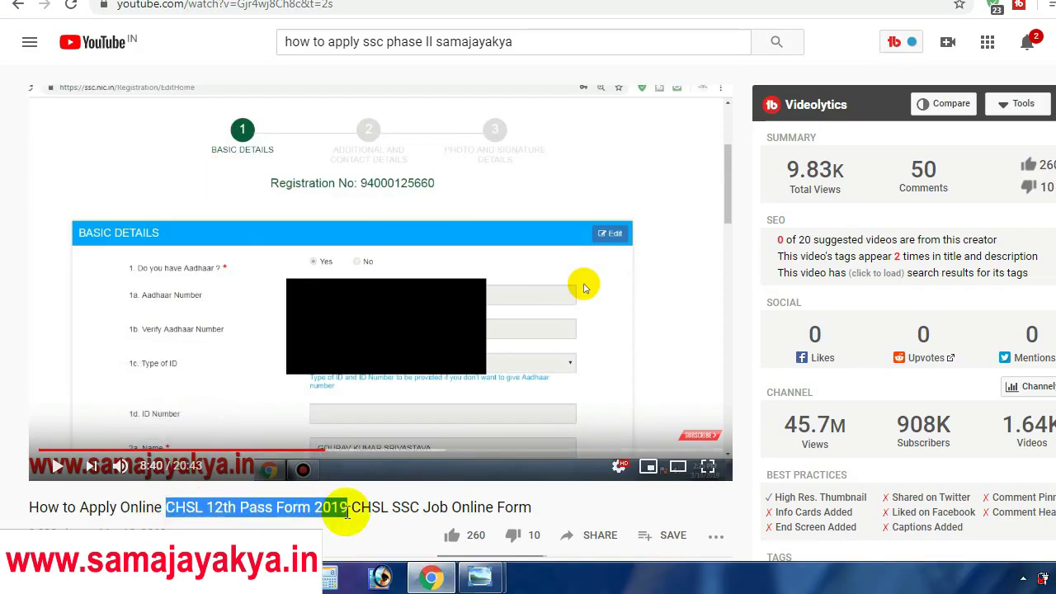
drag(1050, 130, 1049, 155)
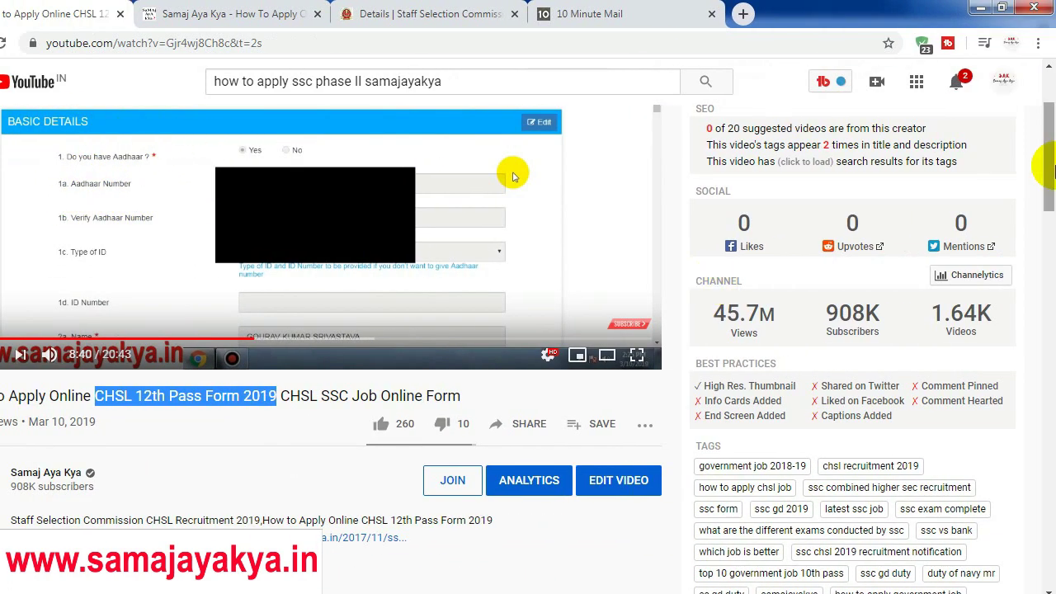
drag(1049, 165, 1049, 147)
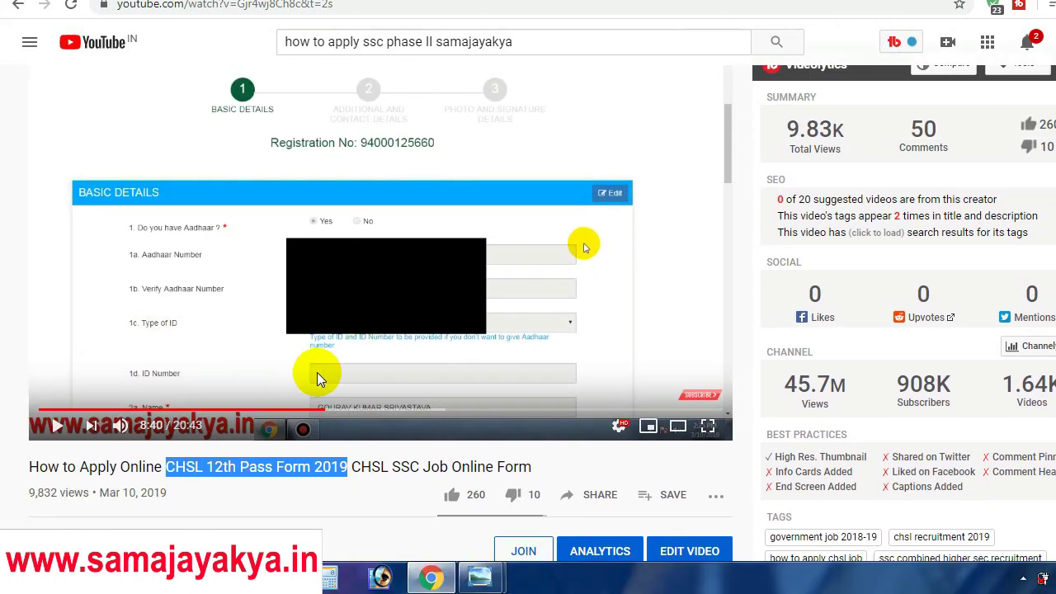
click(337, 410)
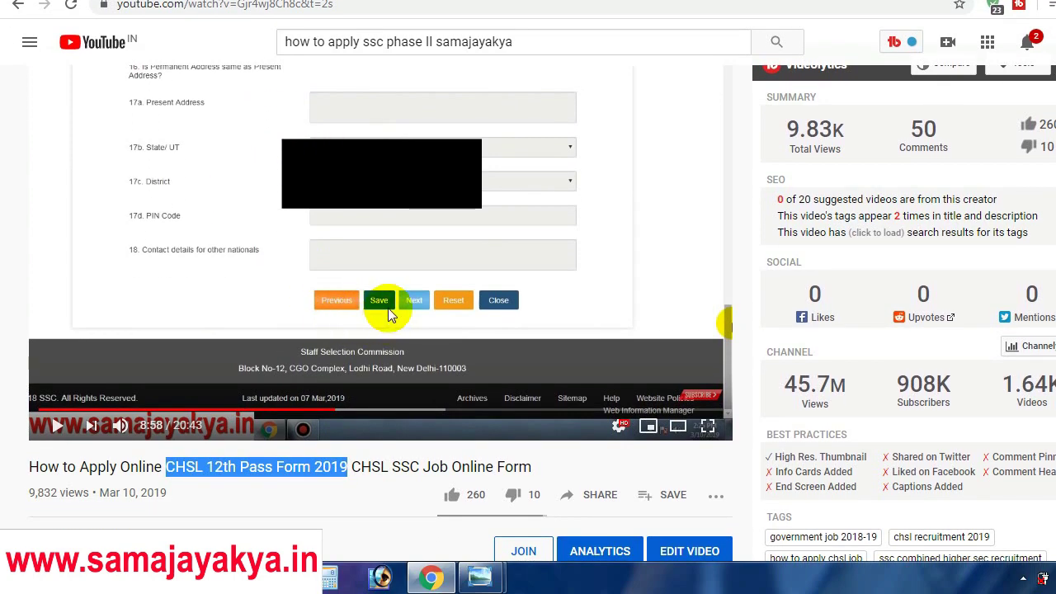
click(345, 410)
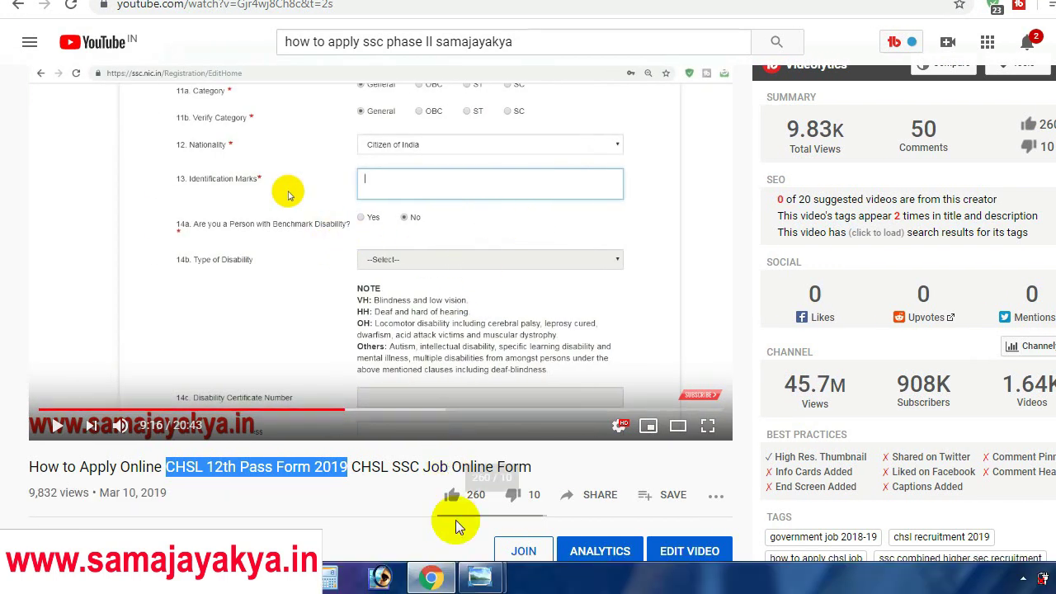
click(431, 577)
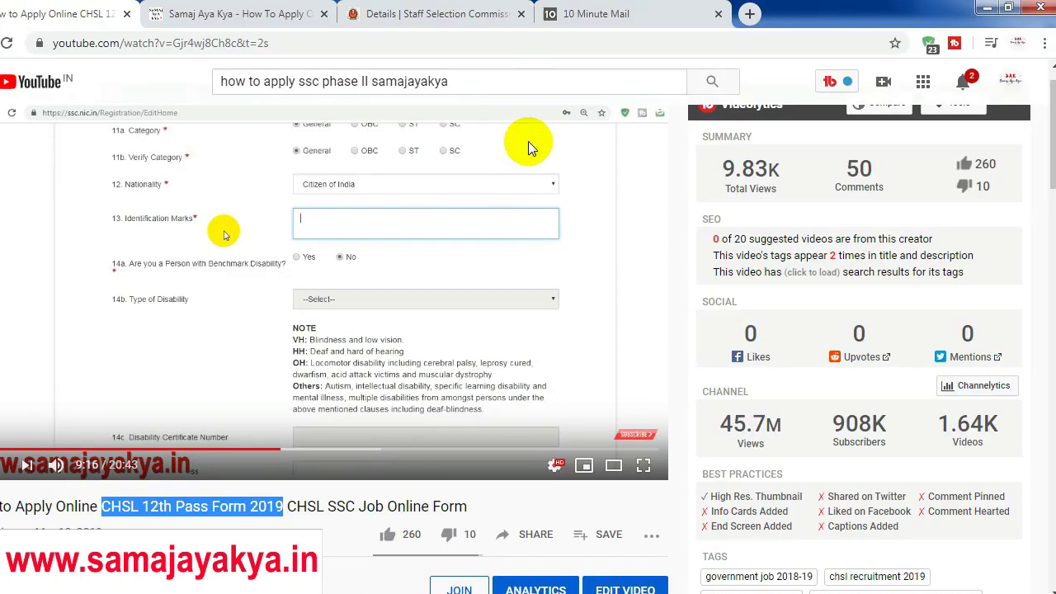
click(499, 10)
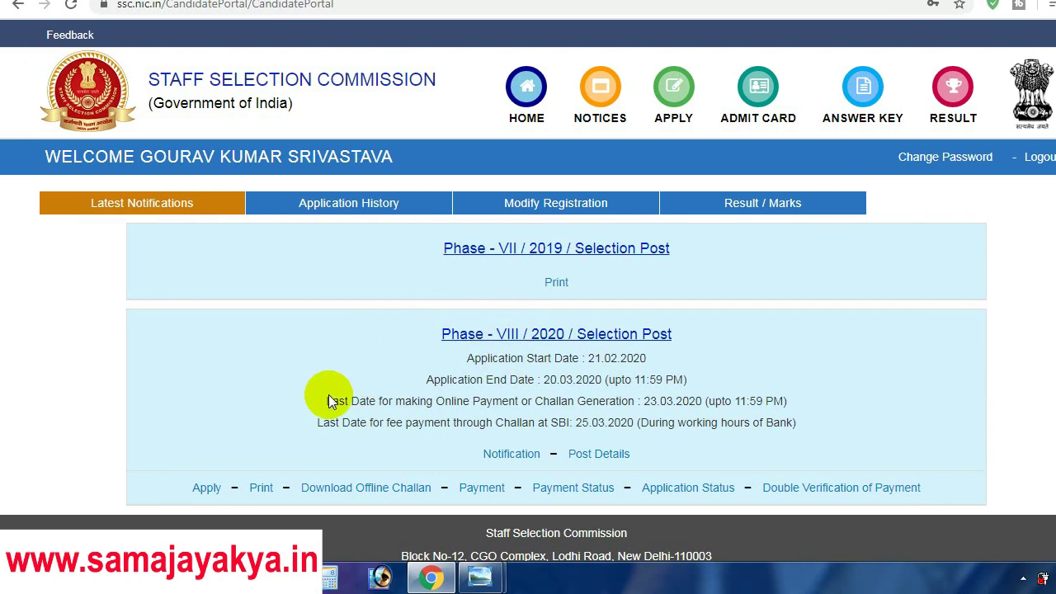
Open the Phase-VIII/2020 Selection Post application form and scroll down to item 15, Region
click(206, 490)
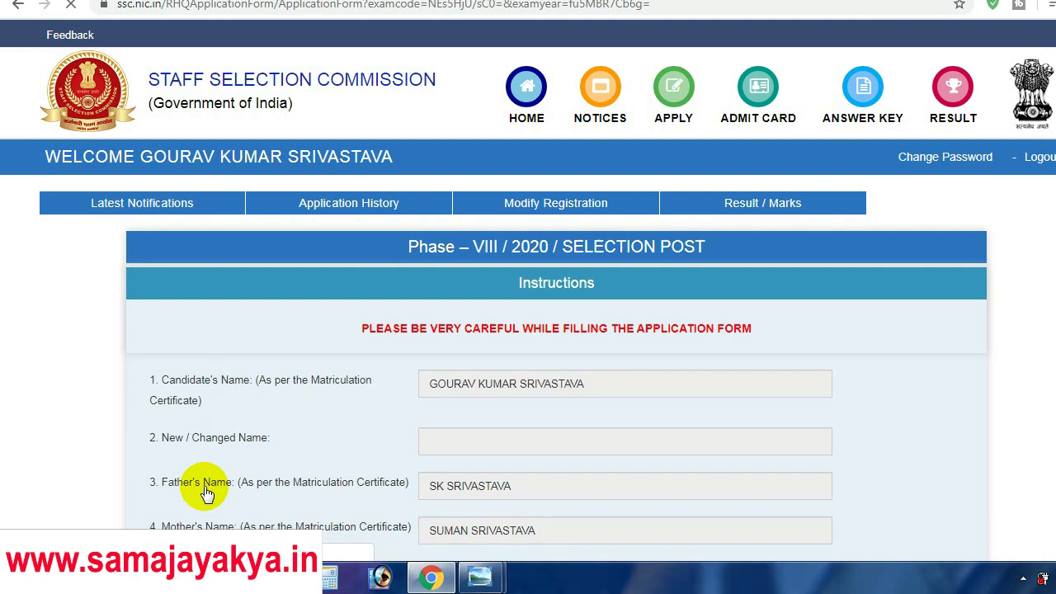
scroll(1052, 124, down, 3)
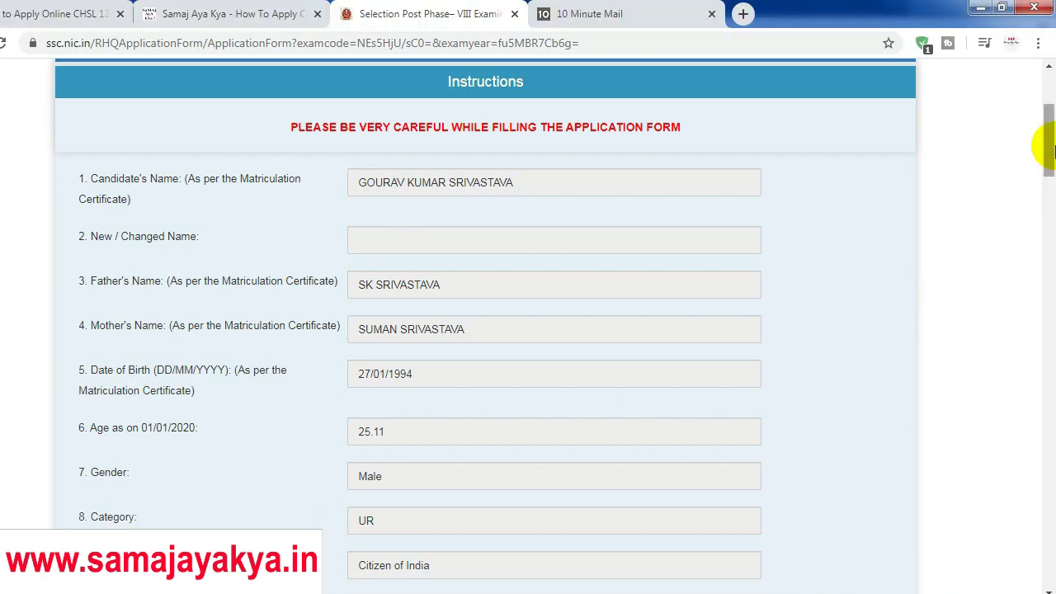
scroll(1050, 148, down, 6)
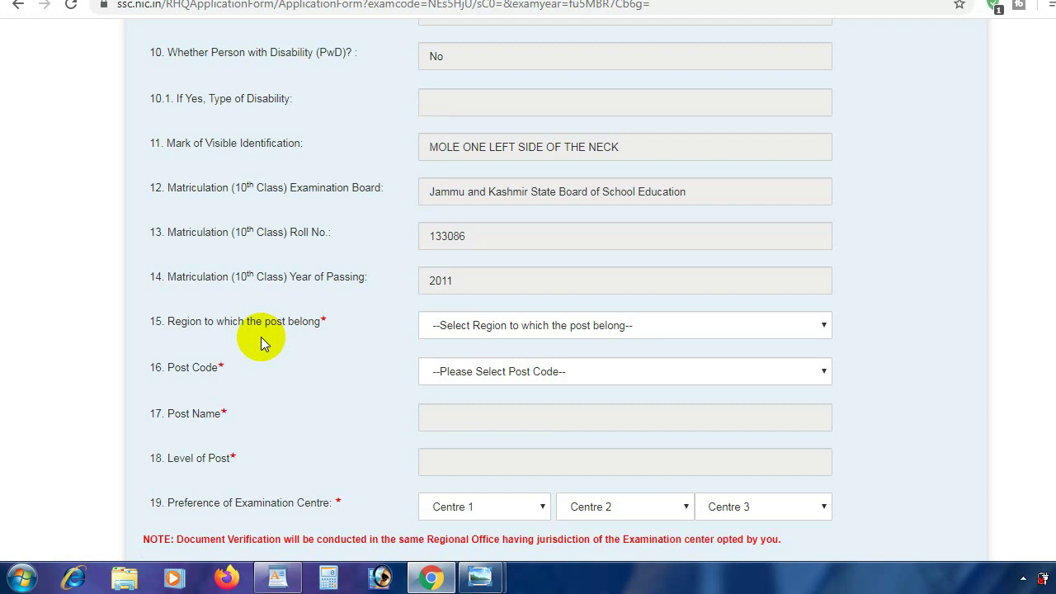
Set Region to North Western Sub Region, list its post codes, then show the Samaj Aya Kya article
click(479, 332)
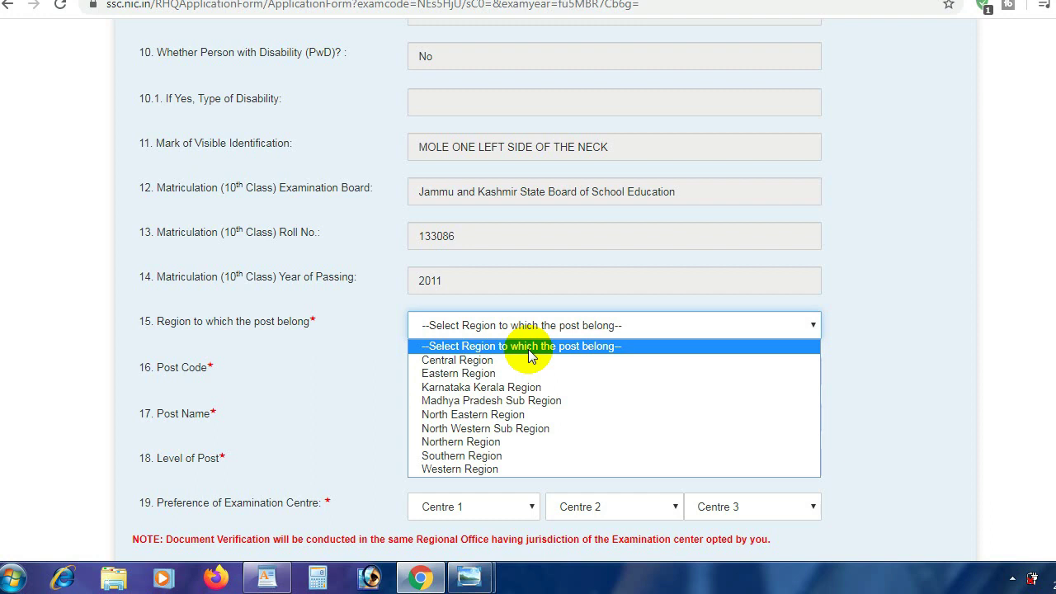
click(498, 422)
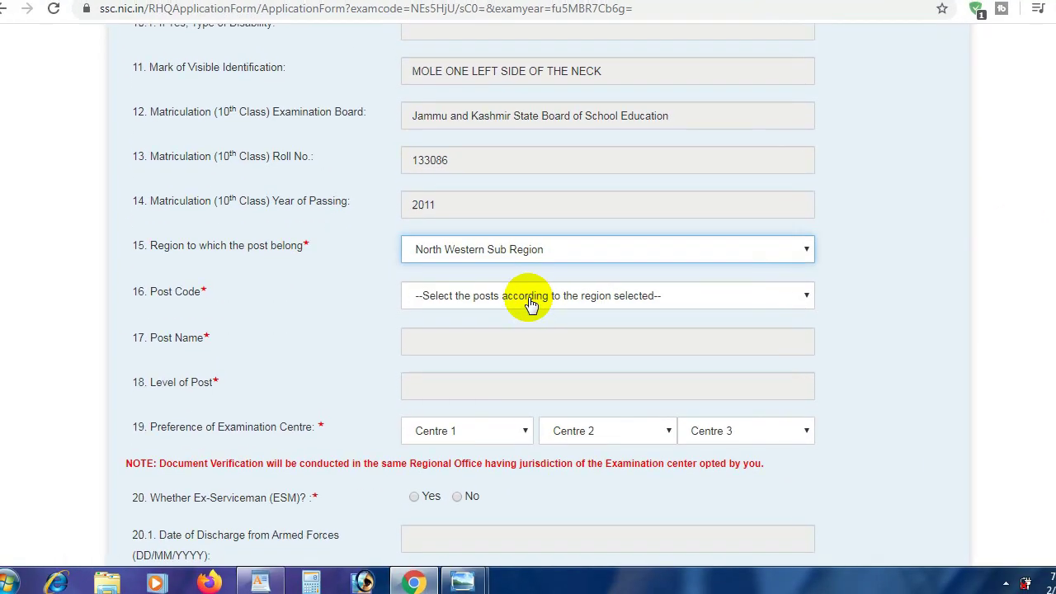
click(530, 303)
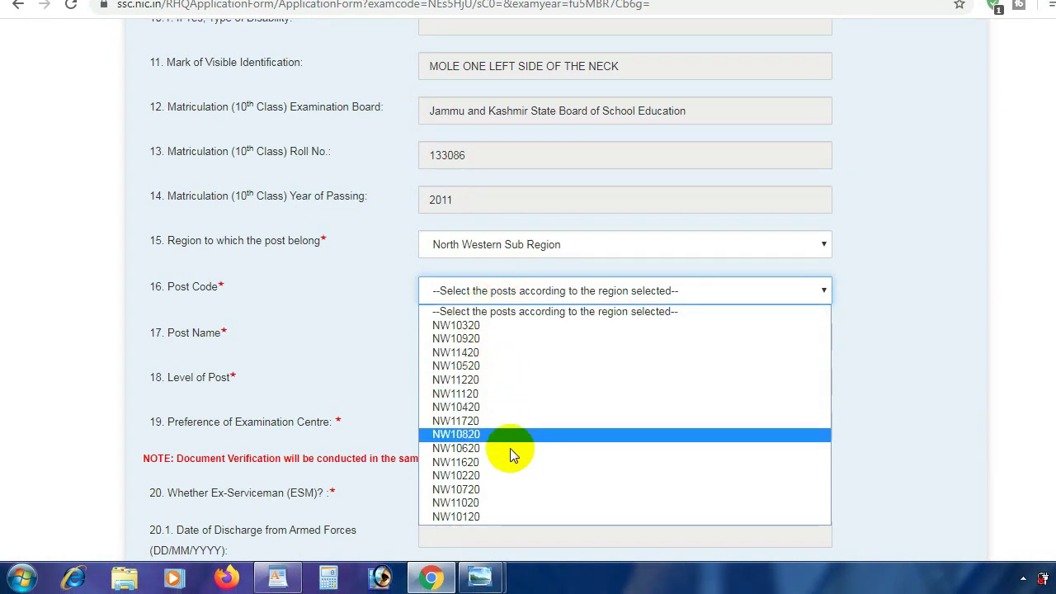
click(280, 10)
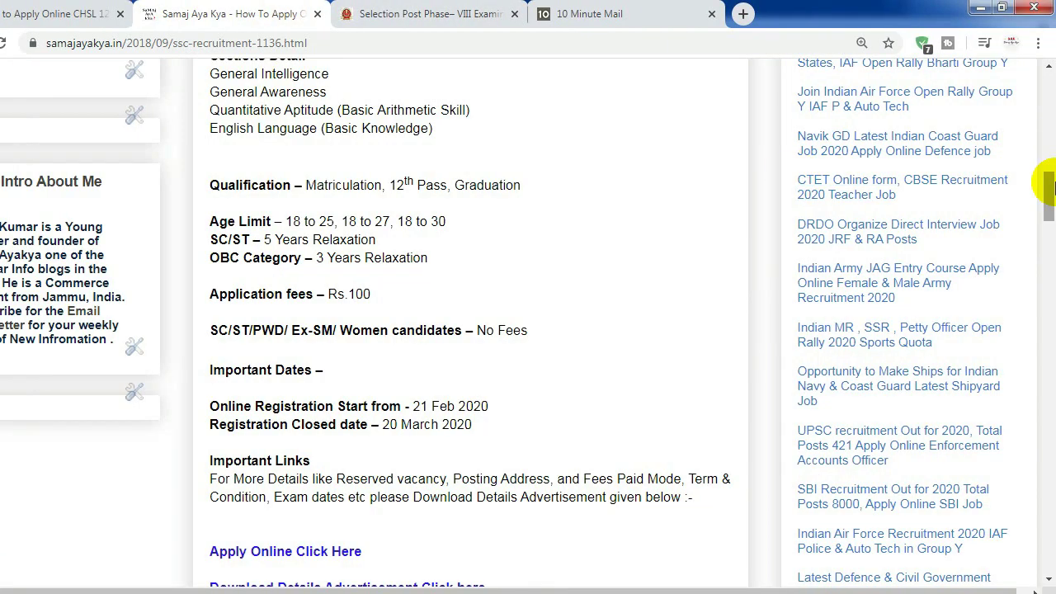
drag(1048, 187, 1047, 201)
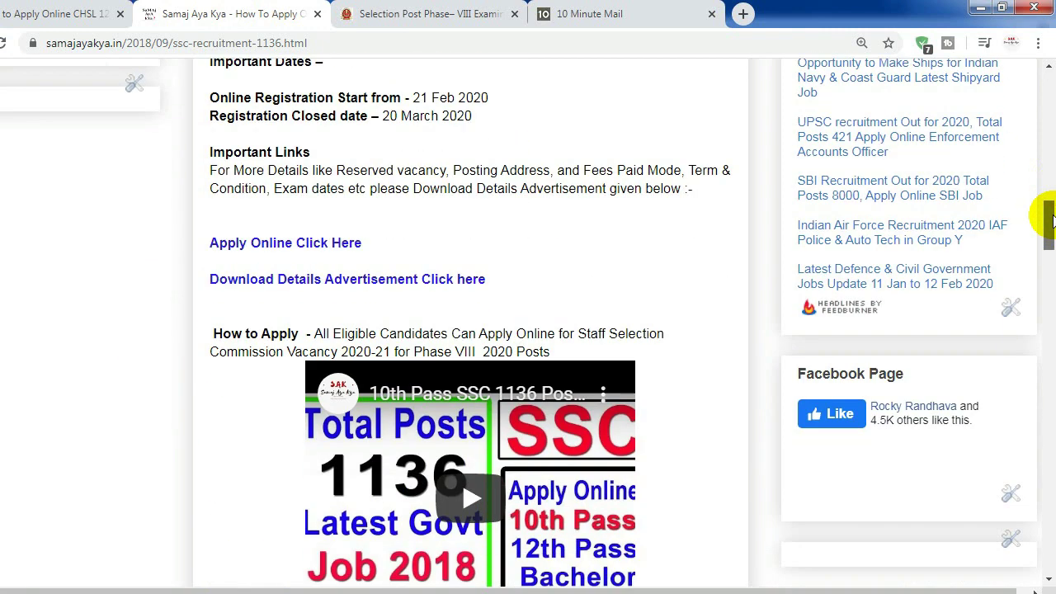
Find post NW10420 (Laboratory Attendant, Matriculation) in the notice PDF's Annexure-III, then return to the form
click(463, 280)
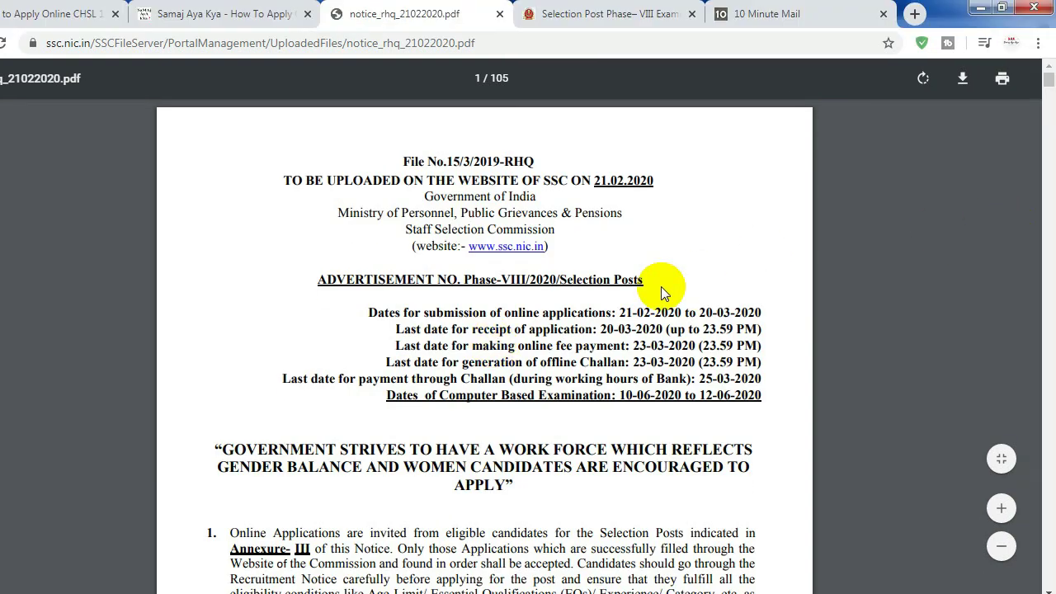
drag(1048, 83, 1050, 327)
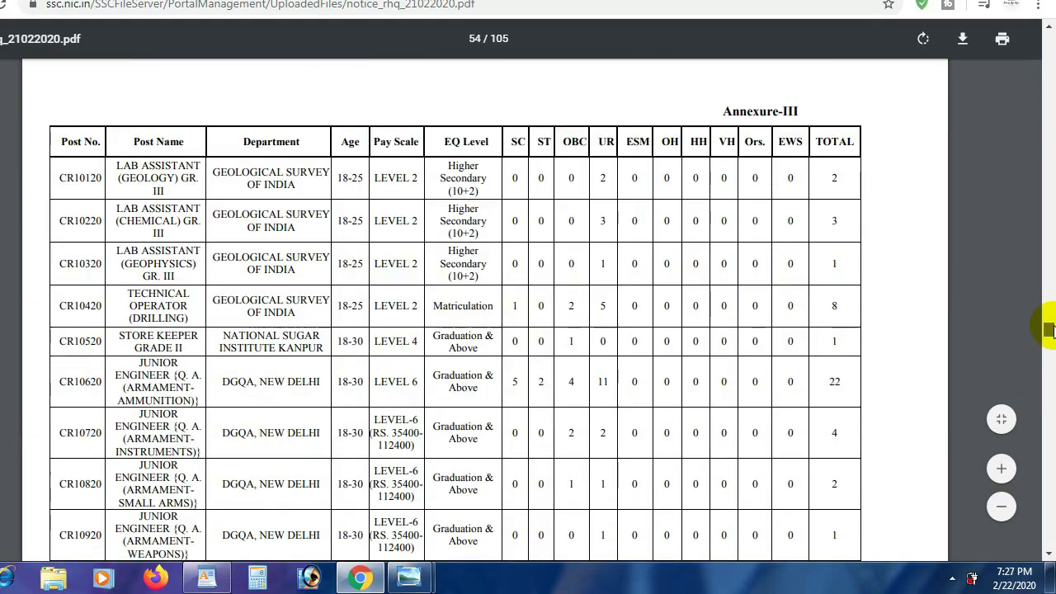
drag(130, 217, 169, 216)
drag(518, 206, 551, 228)
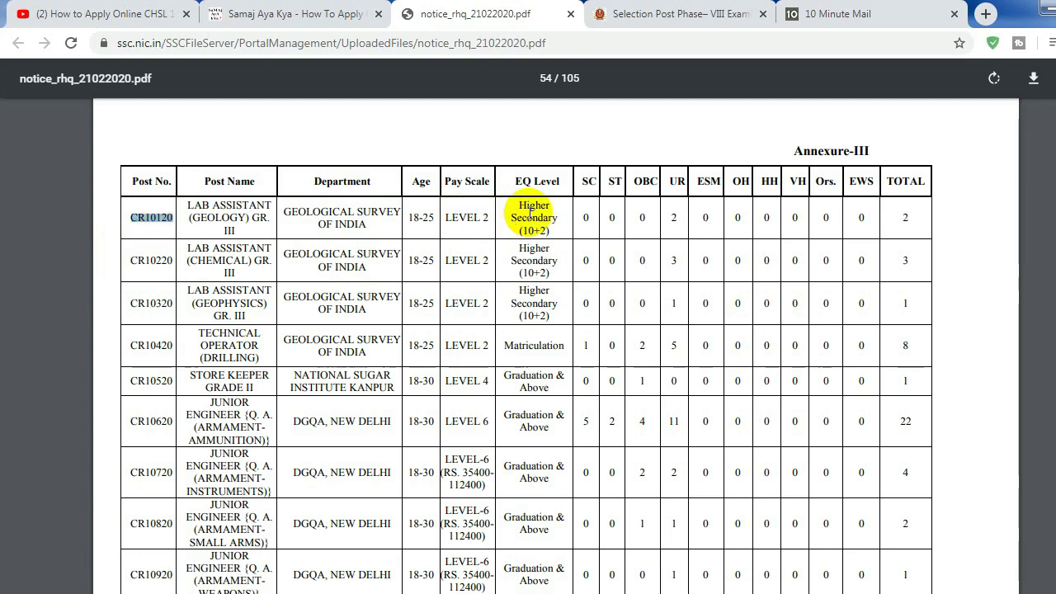
click(532, 229)
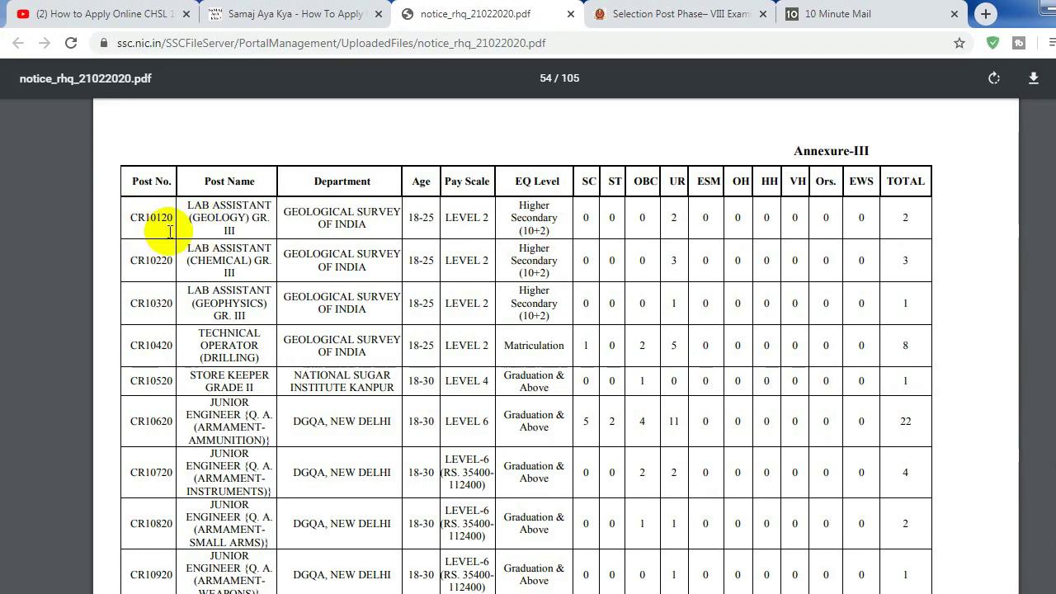
drag(168, 219, 128, 220)
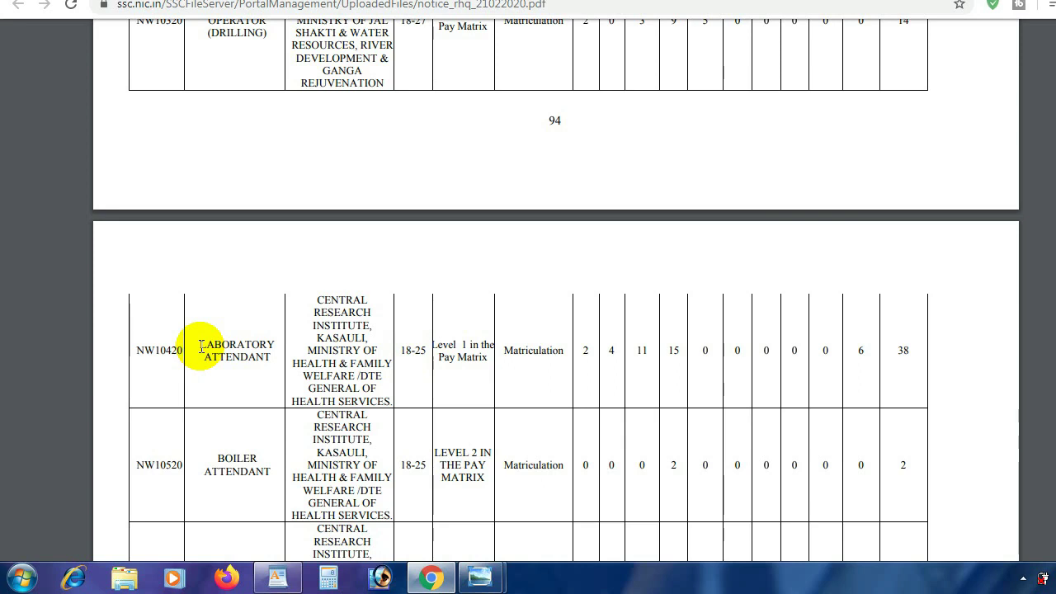
drag(200, 347, 170, 354)
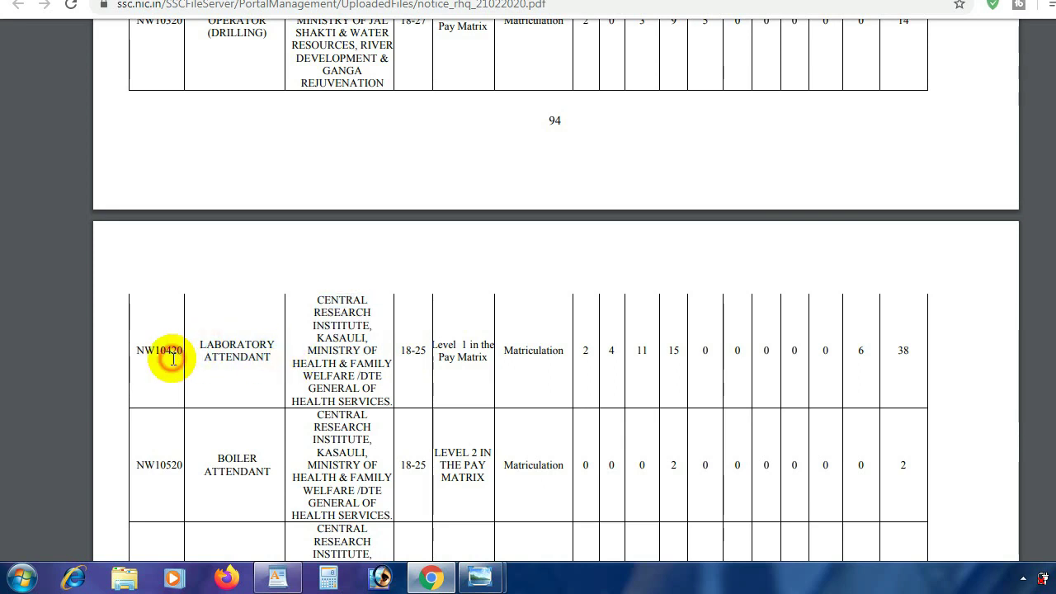
click(493, 356)
drag(493, 357, 564, 351)
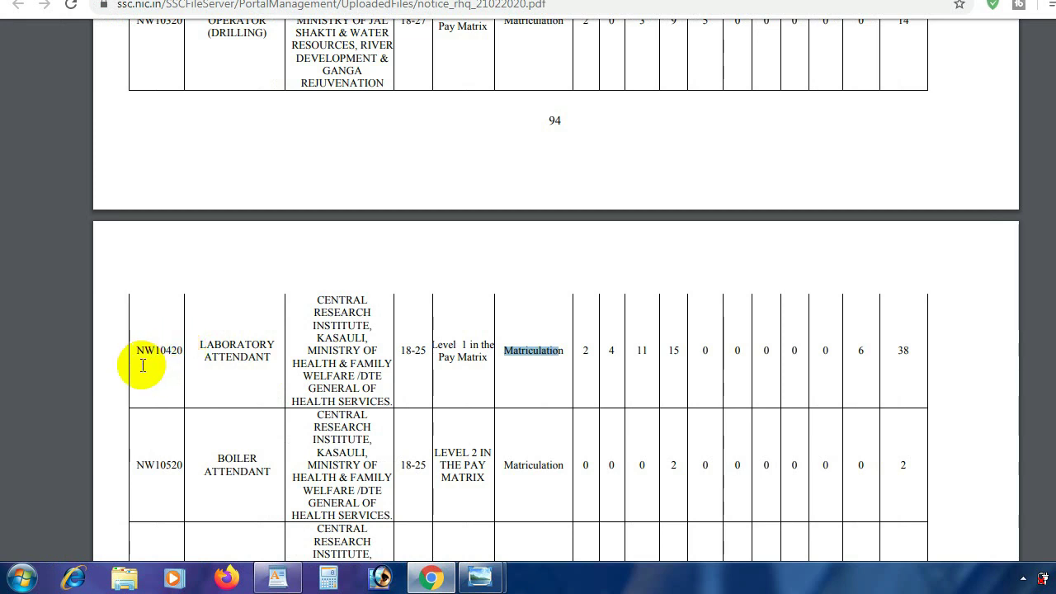
click(598, 0)
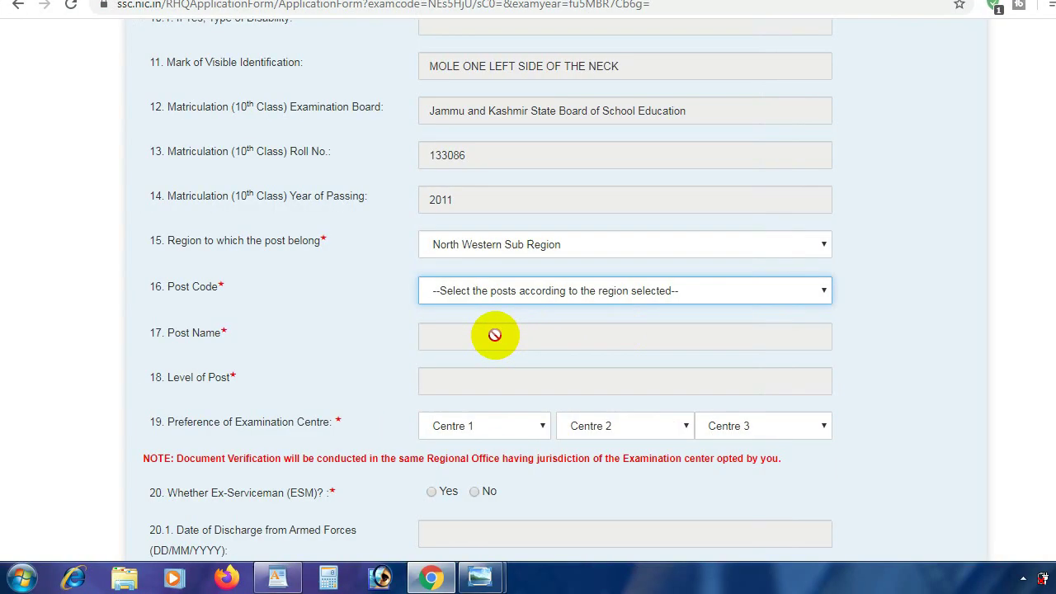
Choose post code NW10420, auto-filling Post Name LABORATORY ATTENDANT and Level of Post Matriculation
click(493, 298)
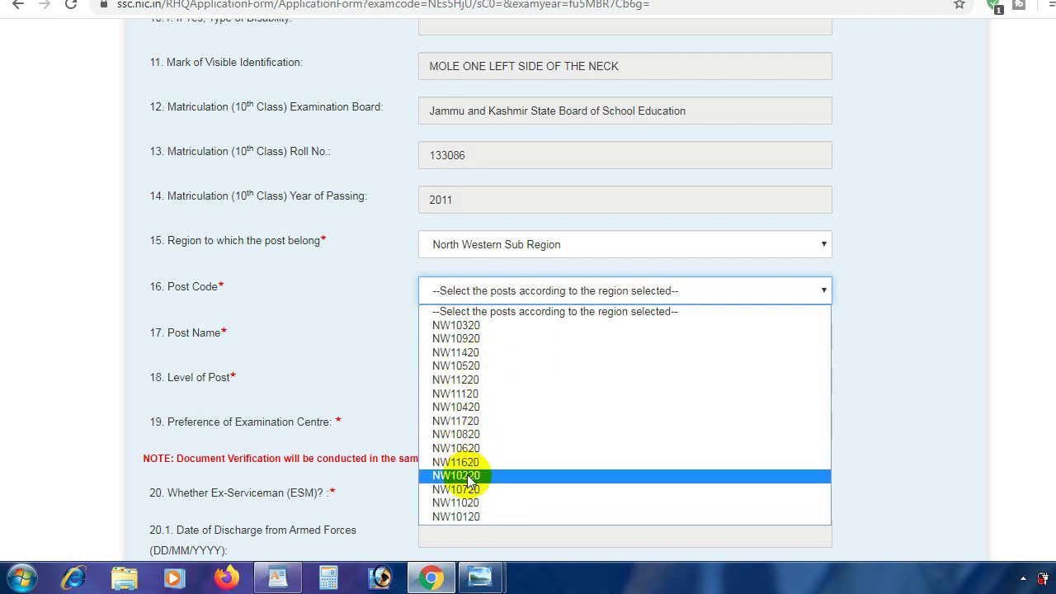
key(Down)
key(Down)
key(Down)
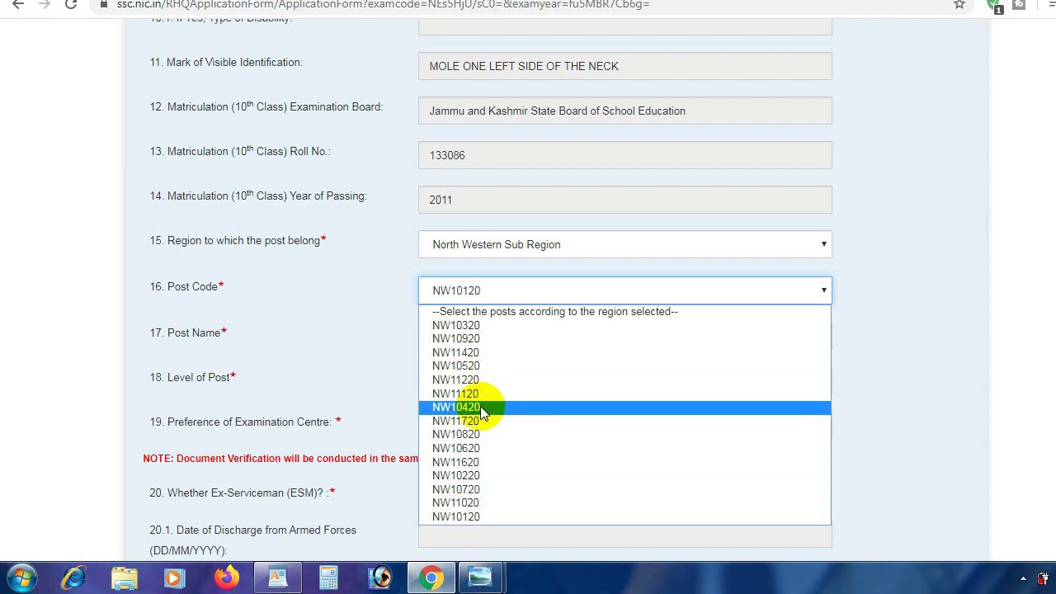
click(480, 406)
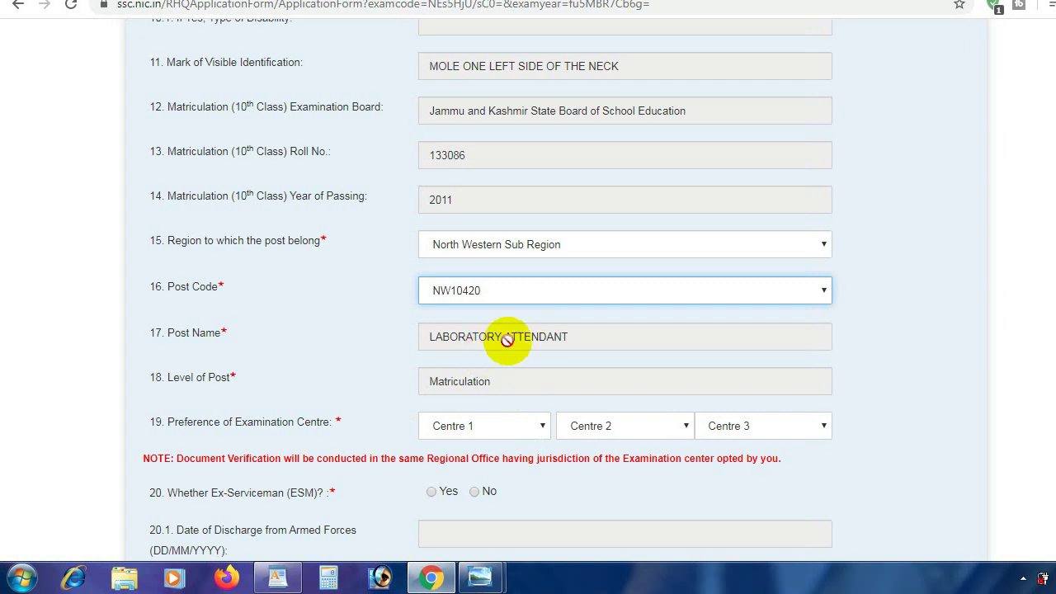
scroll(1048, 258, down, 3)
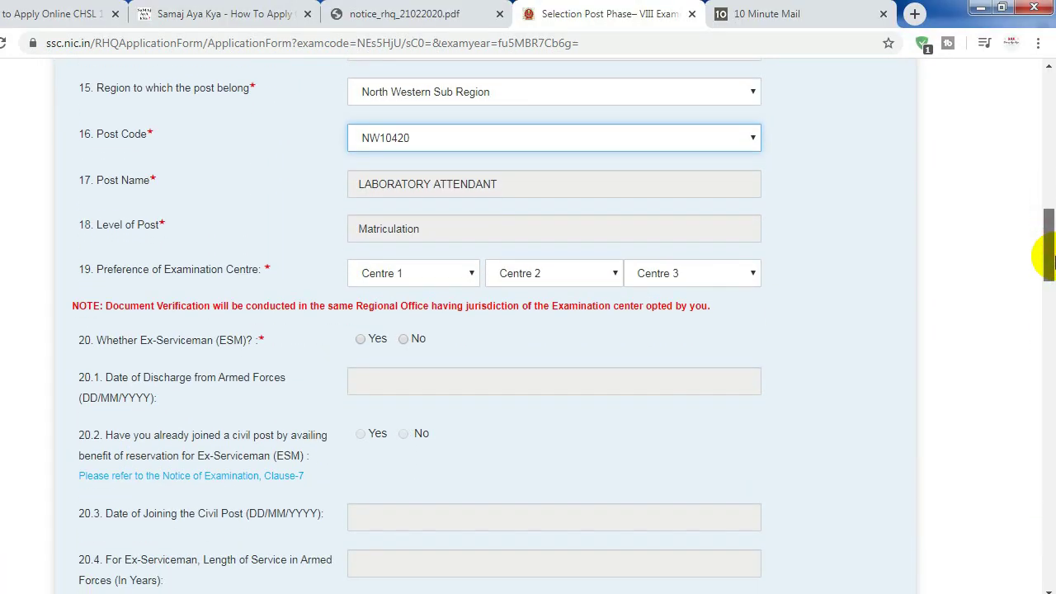
Pick exam centres NWR-Jammu(1004), NWR-Samba(1010) and NWR-Amritsar(1404) as choices 1, 2 and 3
click(426, 279)
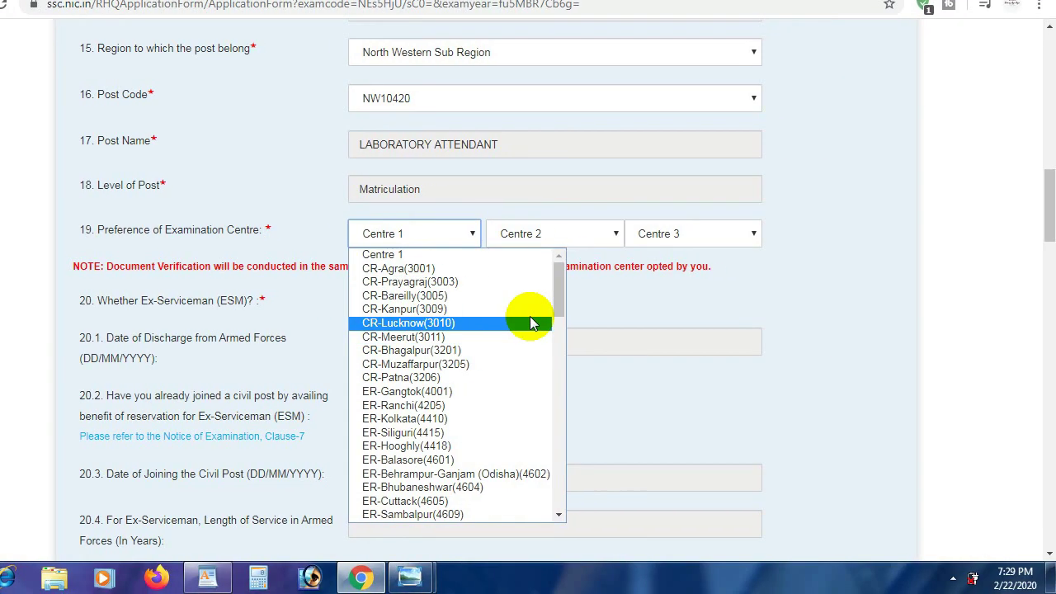
drag(629, 314, 628, 342)
drag(558, 307, 549, 444)
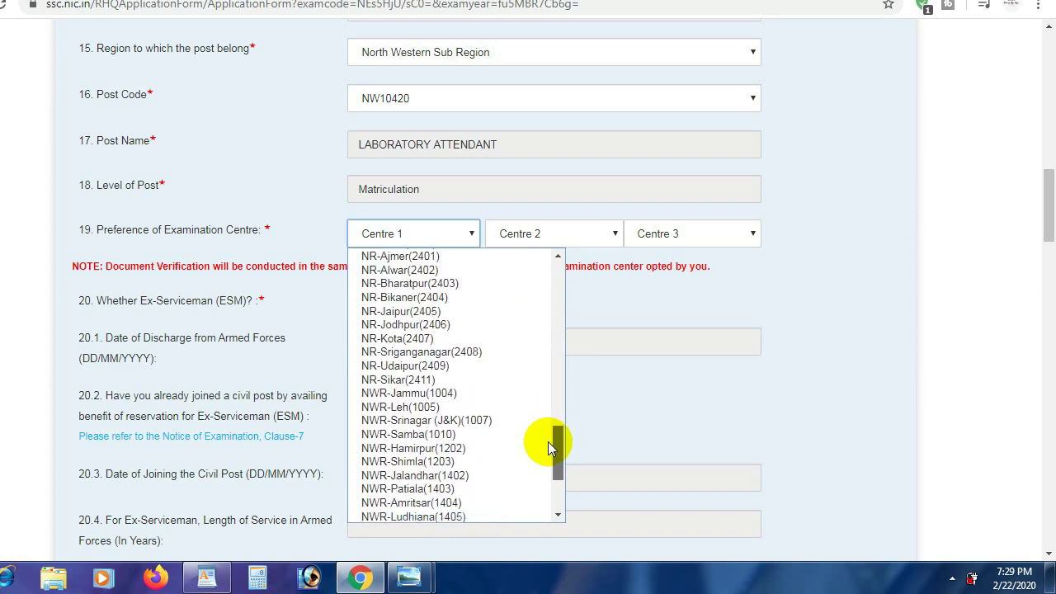
click(528, 394)
click(617, 234)
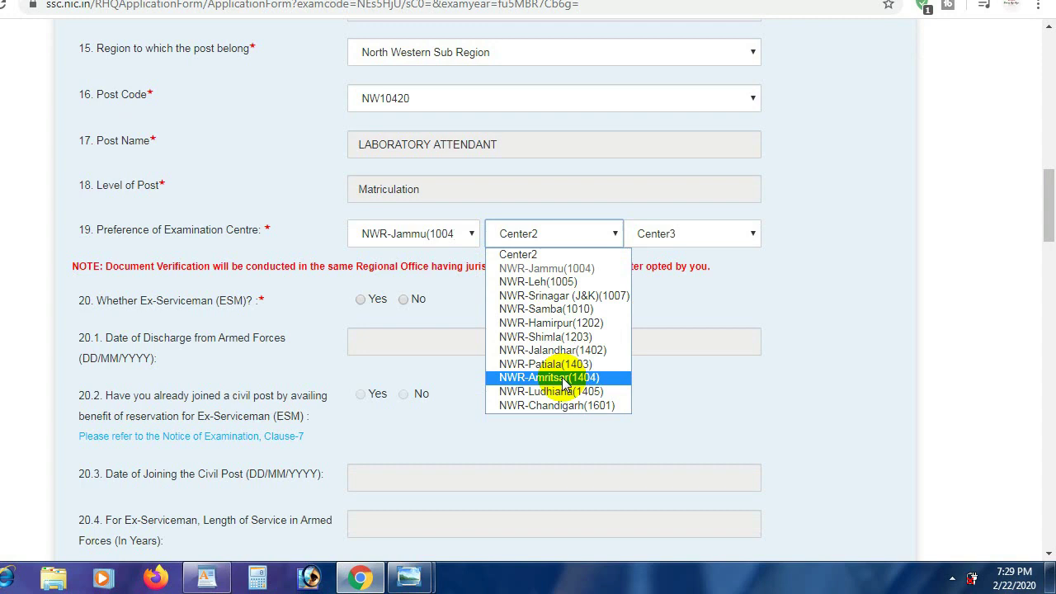
click(561, 308)
click(681, 241)
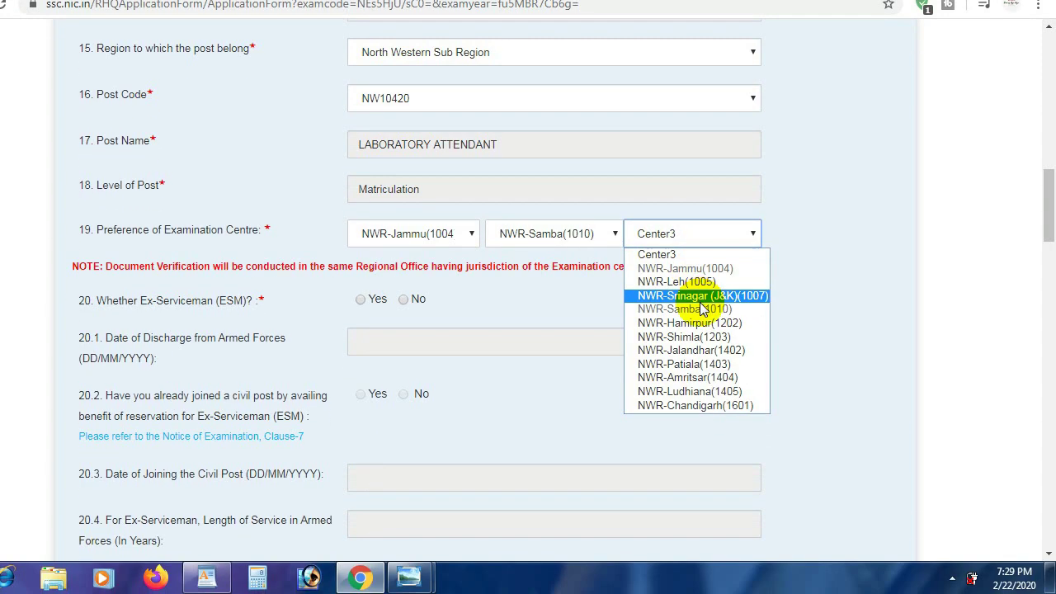
click(698, 377)
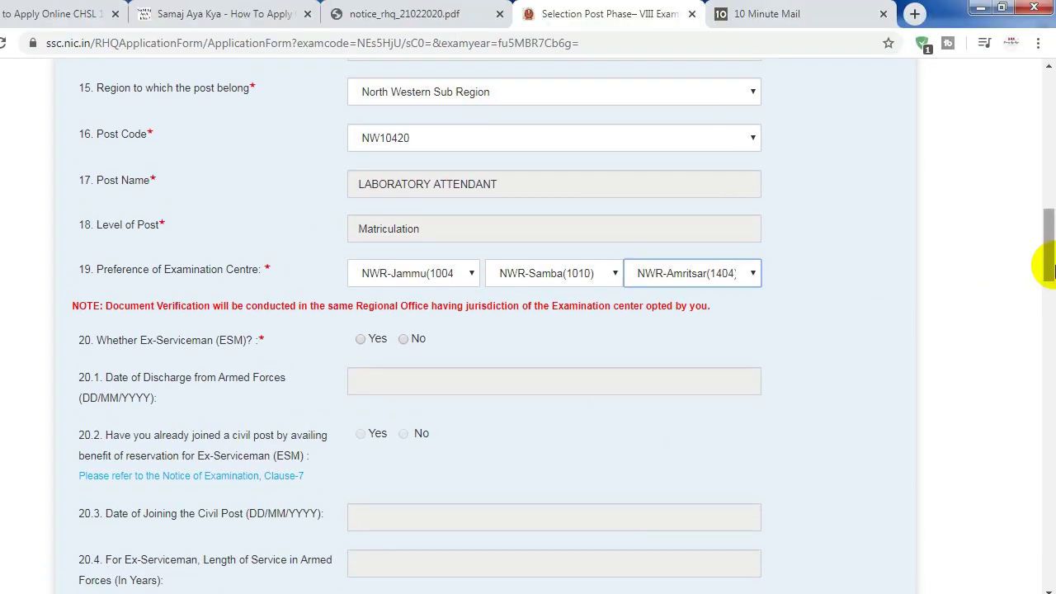
scroll(1005, 218, down, 2)
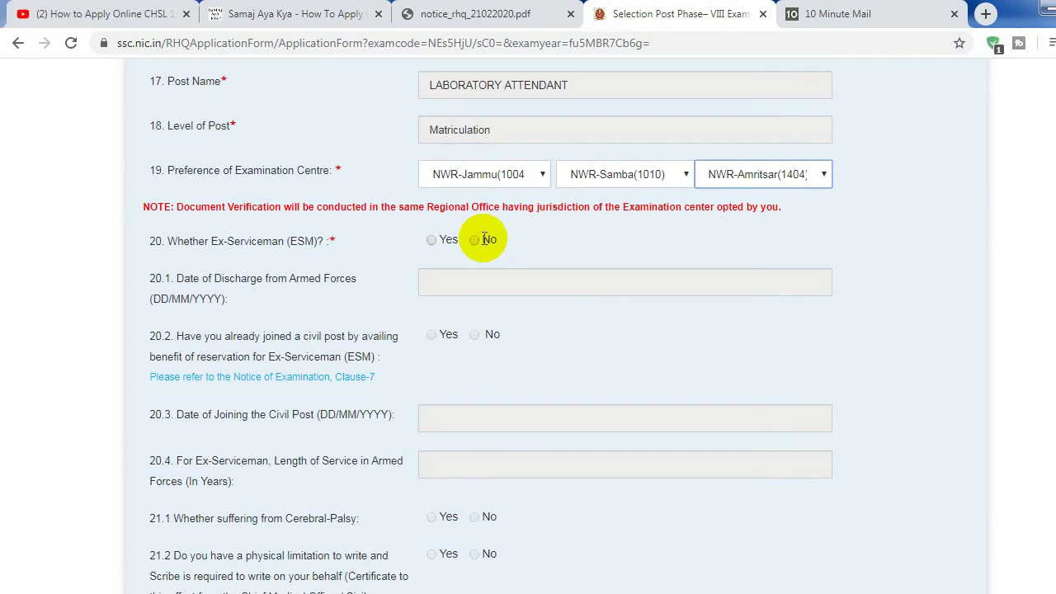
Answer No to question 20, Ex-Serviceman, and scroll on to the Cerebral-Palsy question
click(481, 239)
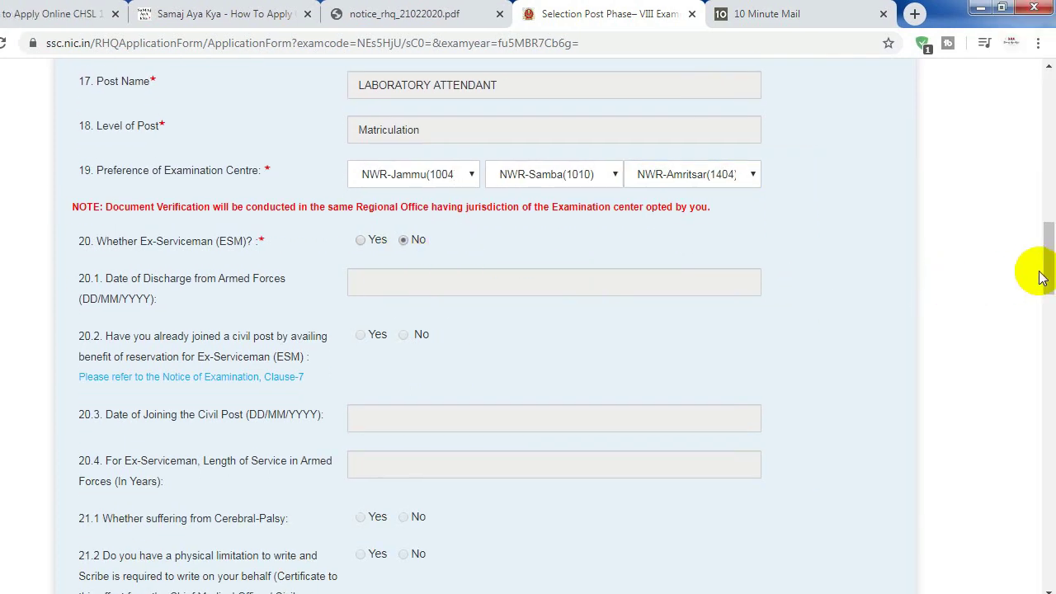
scroll(1041, 278, down, 2)
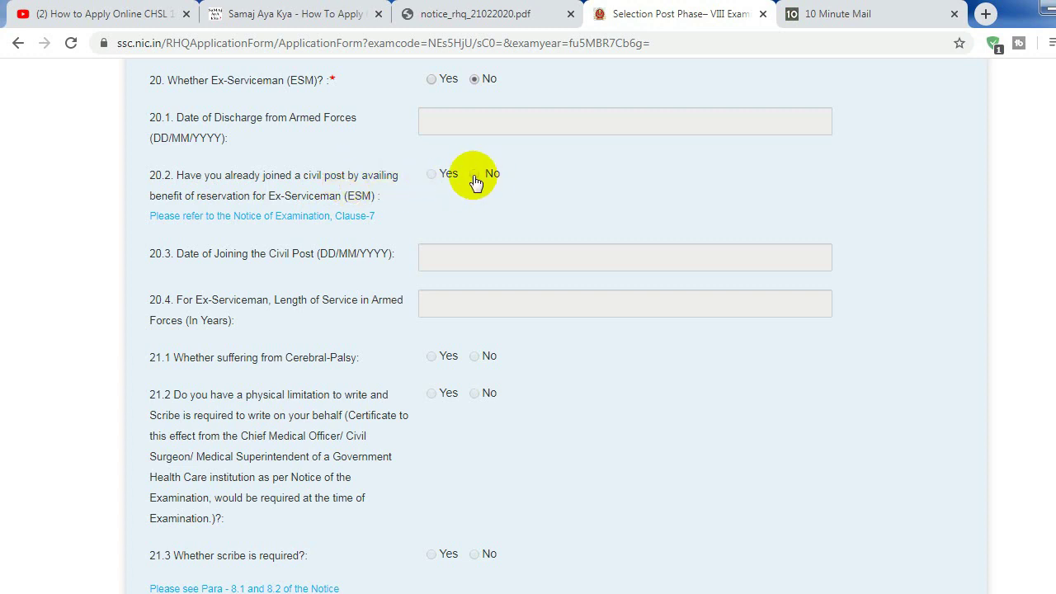
drag(1050, 275, 1052, 301)
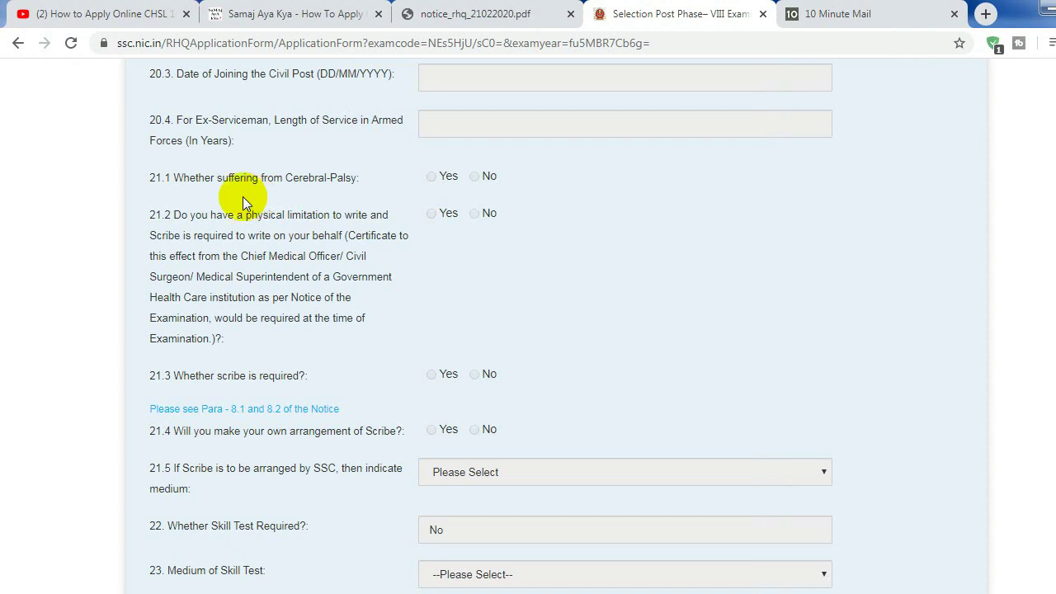
drag(171, 178, 348, 177)
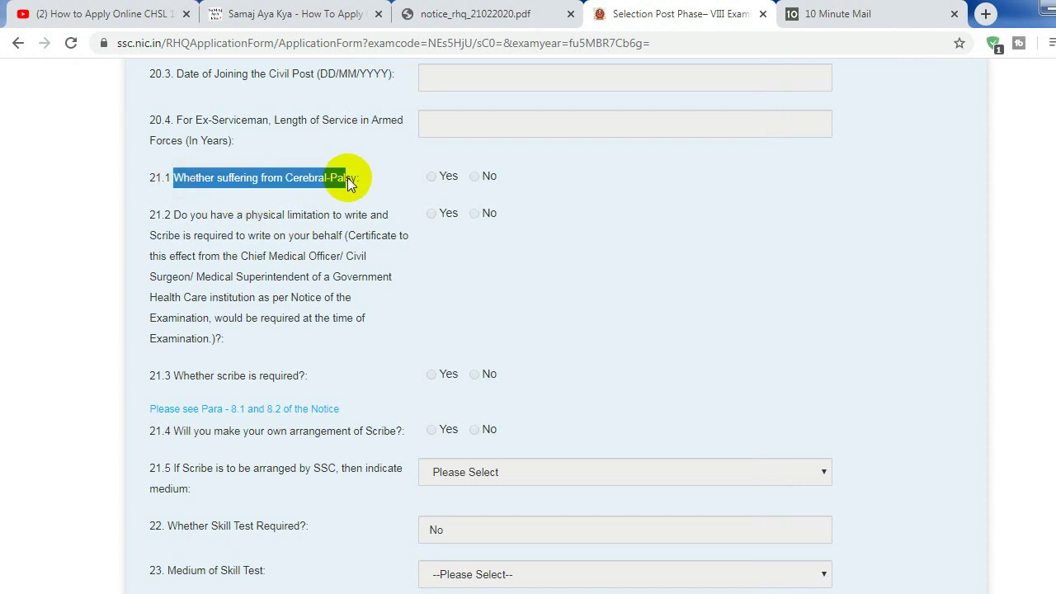
click(347, 178)
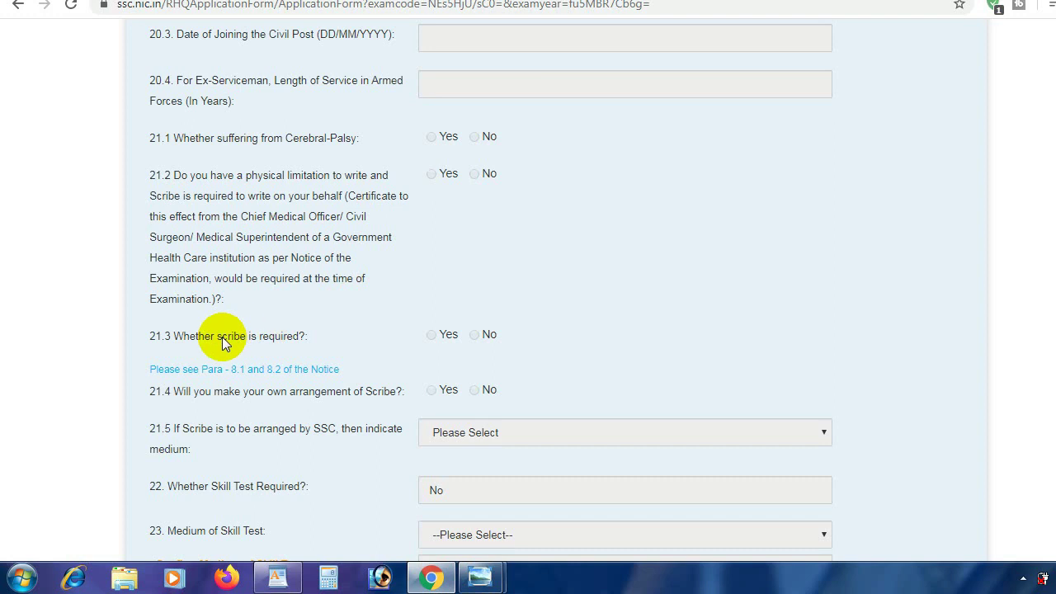
Scroll down to question 25 and open the 'Select the qualification' dropdown
scroll(1050, 282, down, 1)
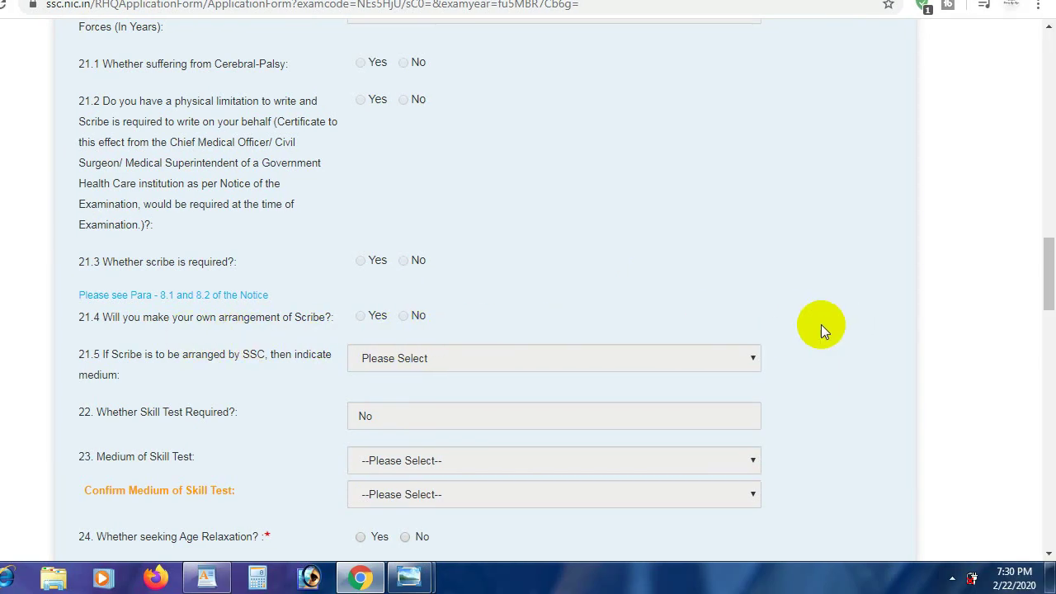
drag(1052, 301, 1052, 309)
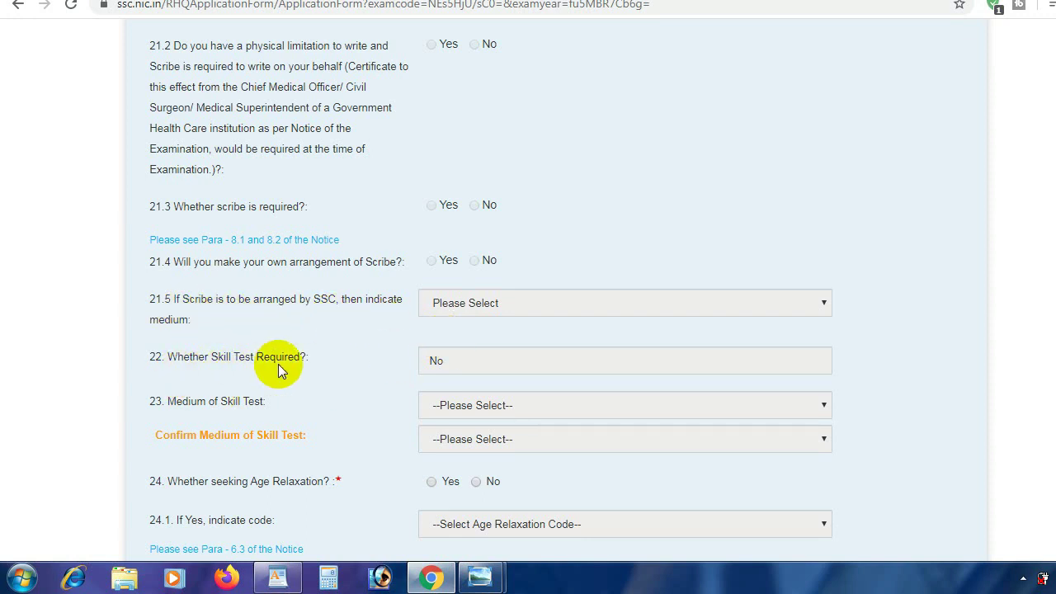
scroll(1050, 299, down, 2)
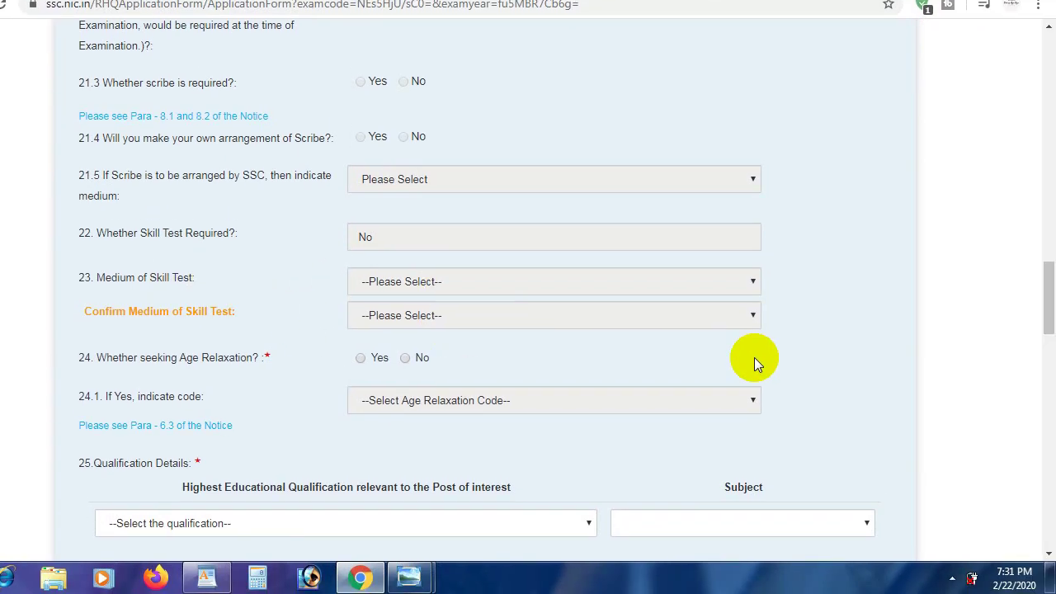
scroll(1048, 322, down, 2)
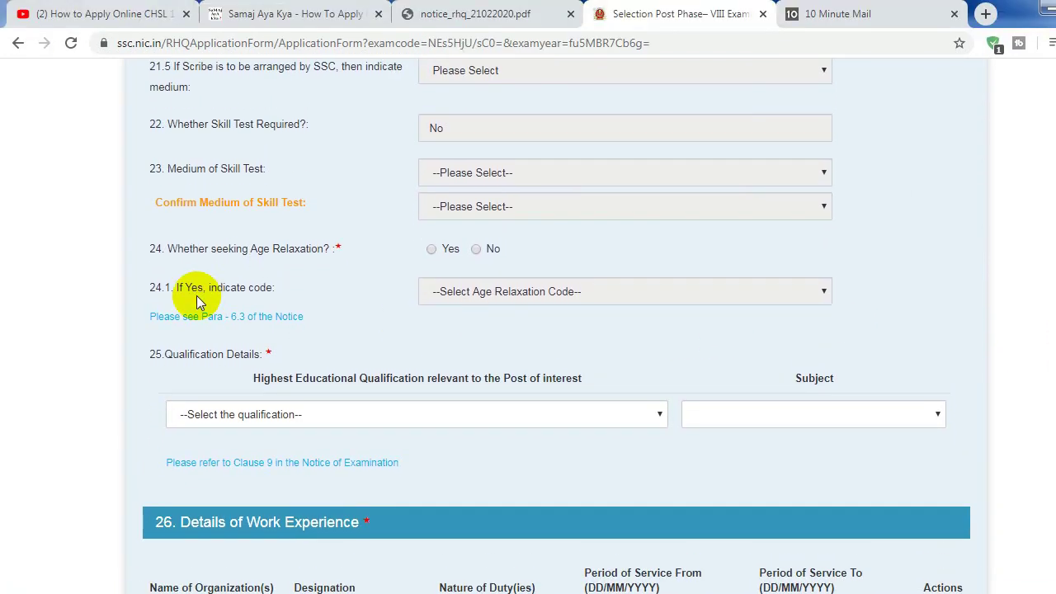
scroll(1048, 310, down, 1)
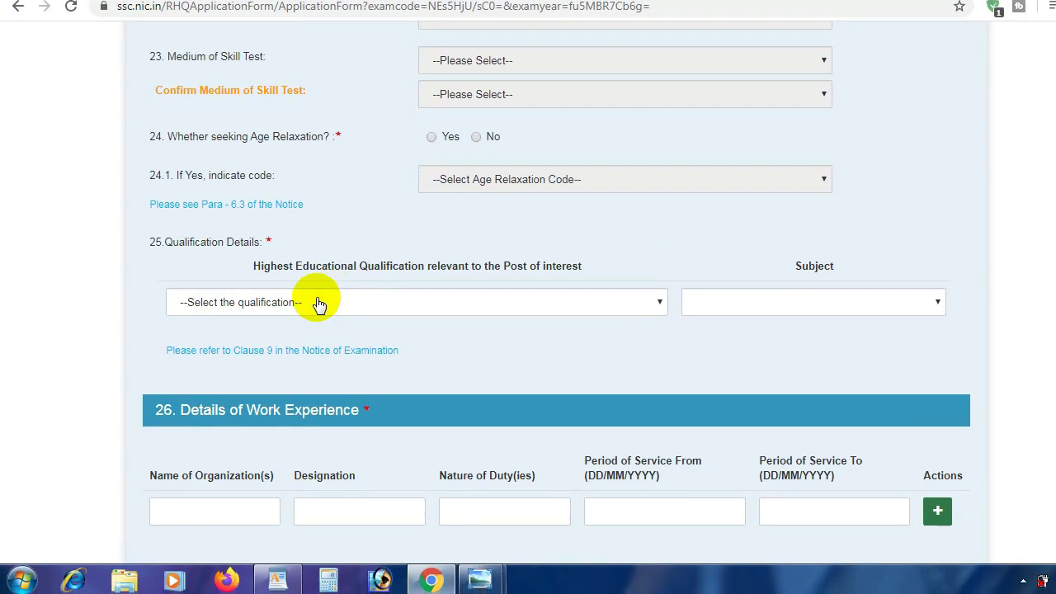
click(319, 303)
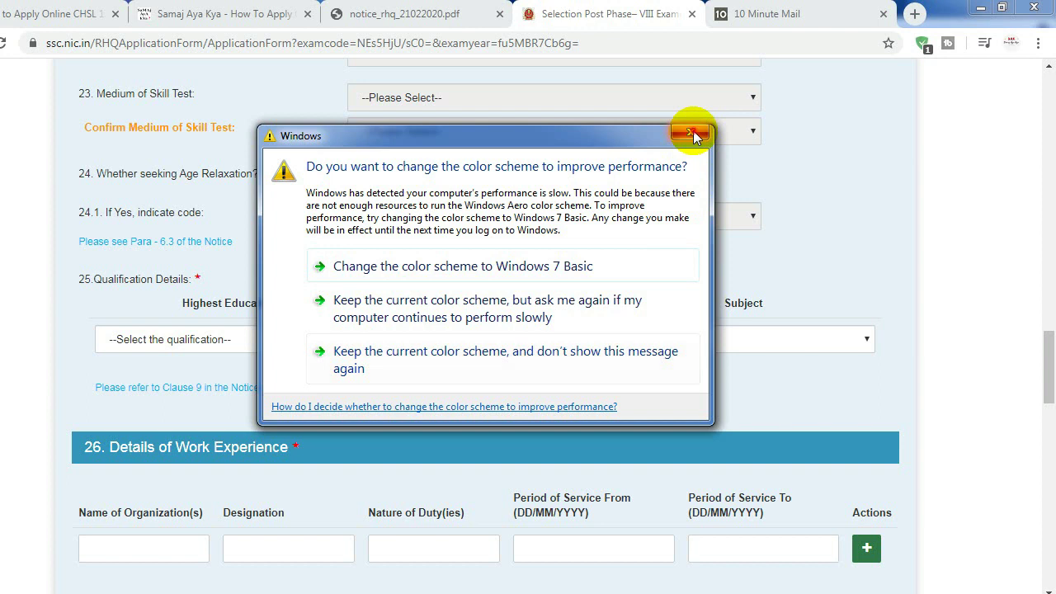
Dismiss the Windows colour-scheme prompt and repeatedly try choosing Matriculation as the highest qualification
click(692, 133)
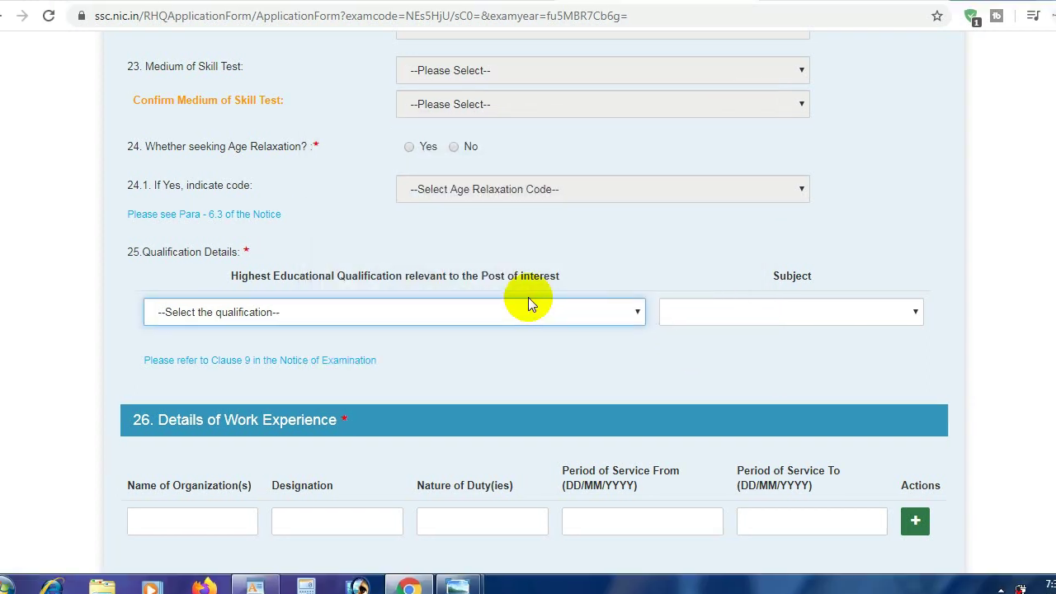
click(473, 344)
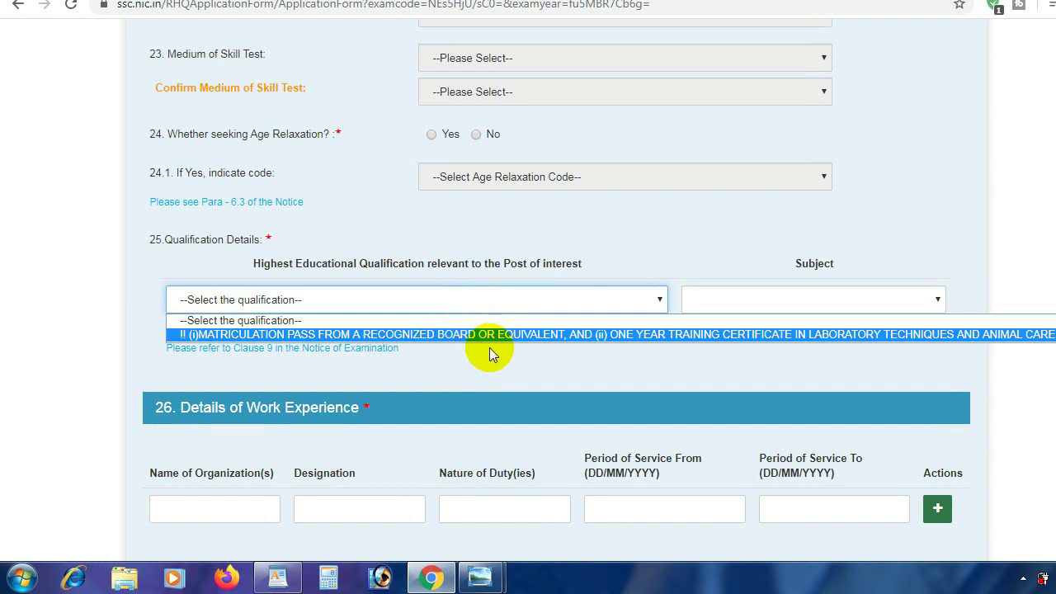
click(539, 372)
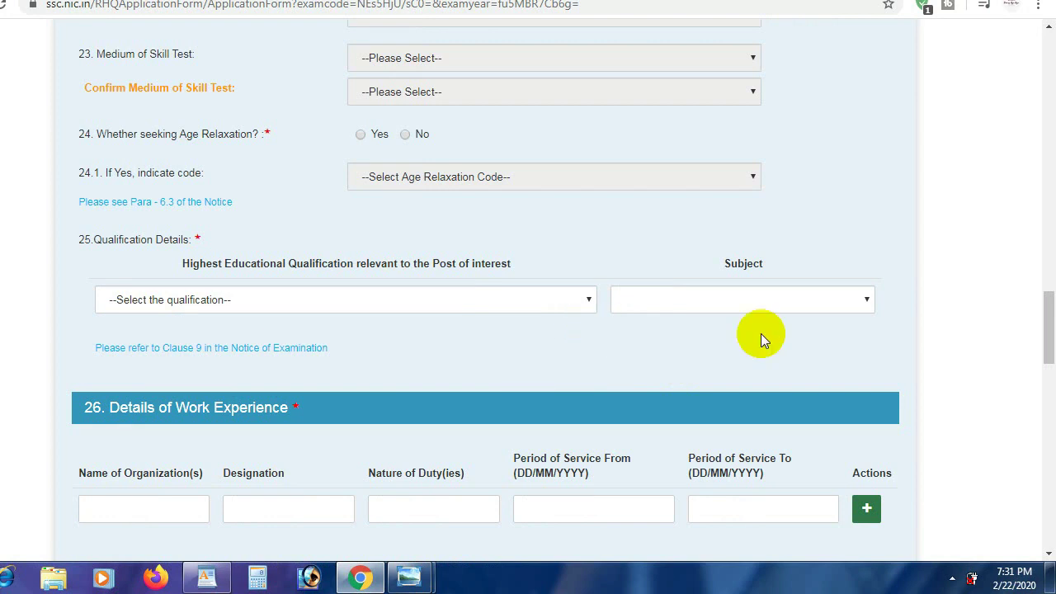
scroll(1050, 320, up, 2)
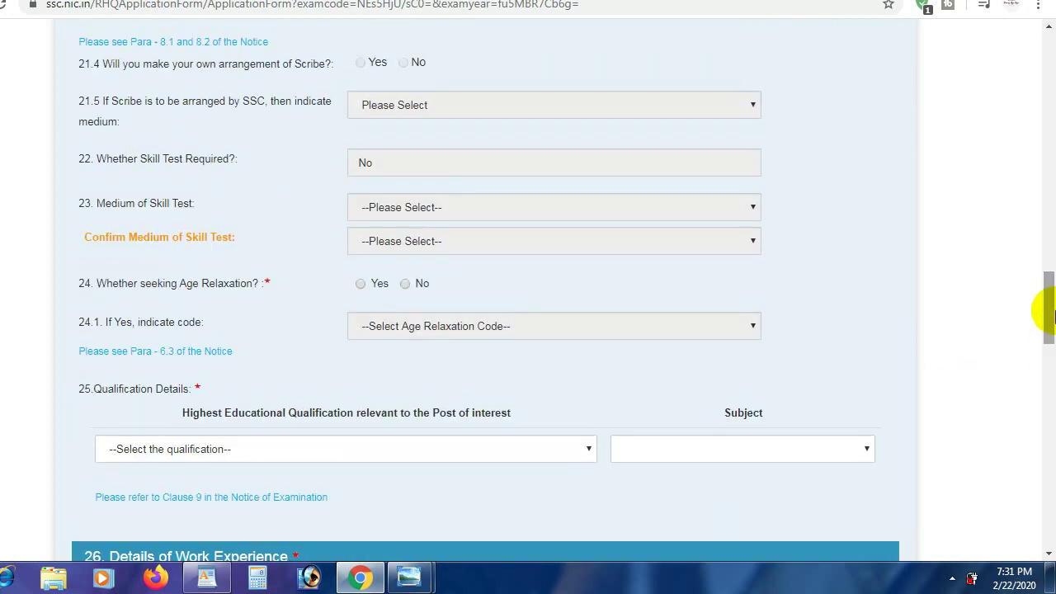
drag(1050, 313, 1037, 341)
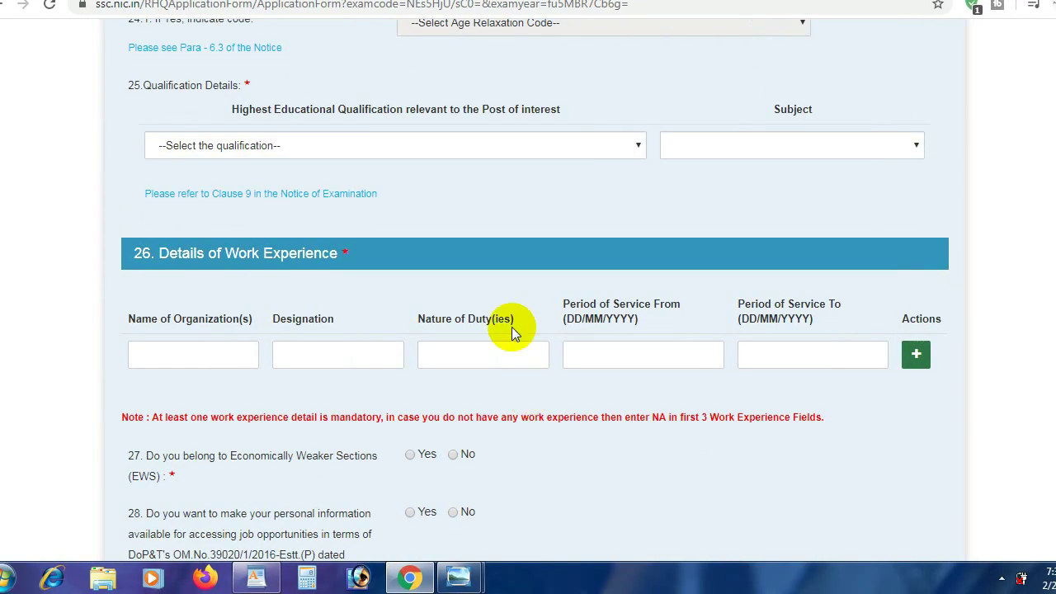
click(373, 151)
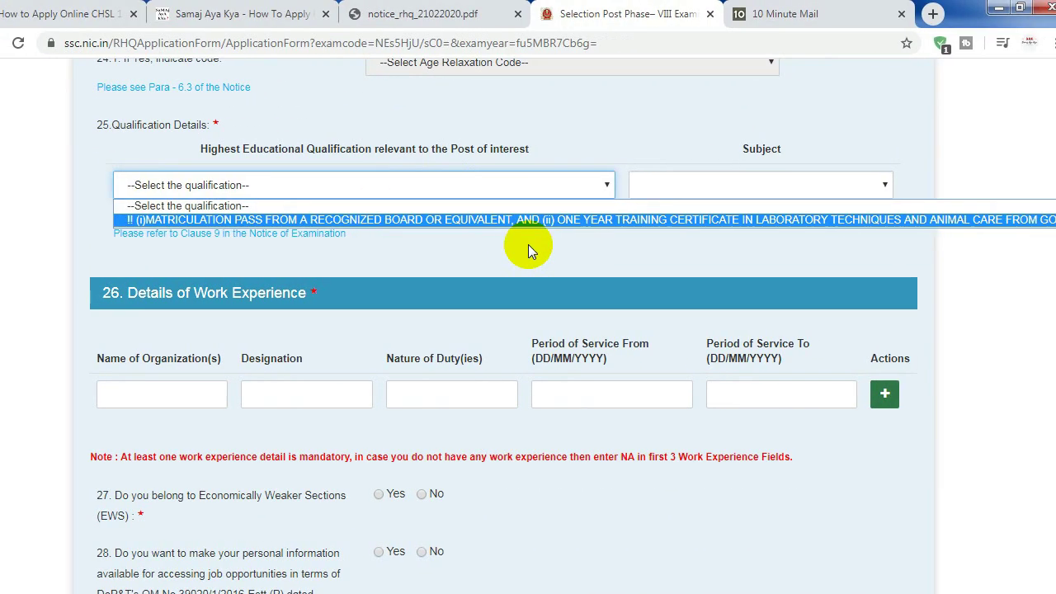
click(538, 252)
click(531, 196)
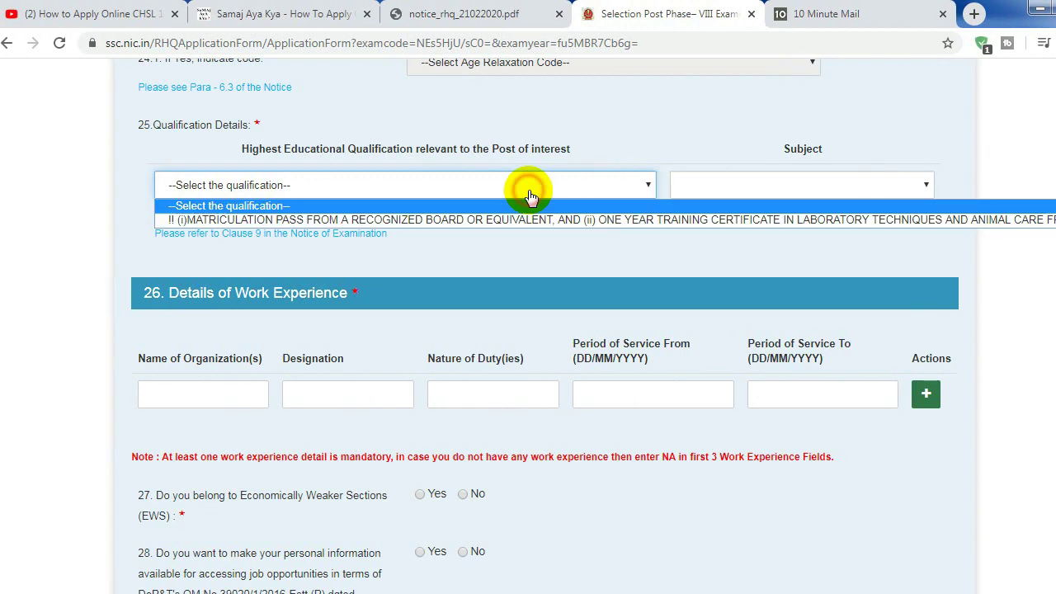
click(572, 246)
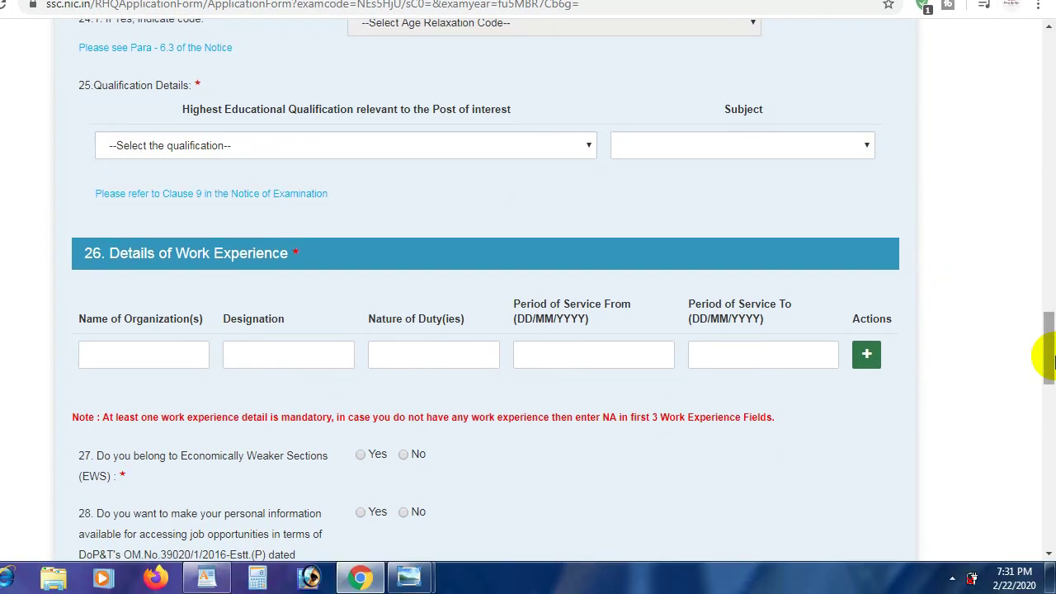
drag(1046, 380, 1029, 270)
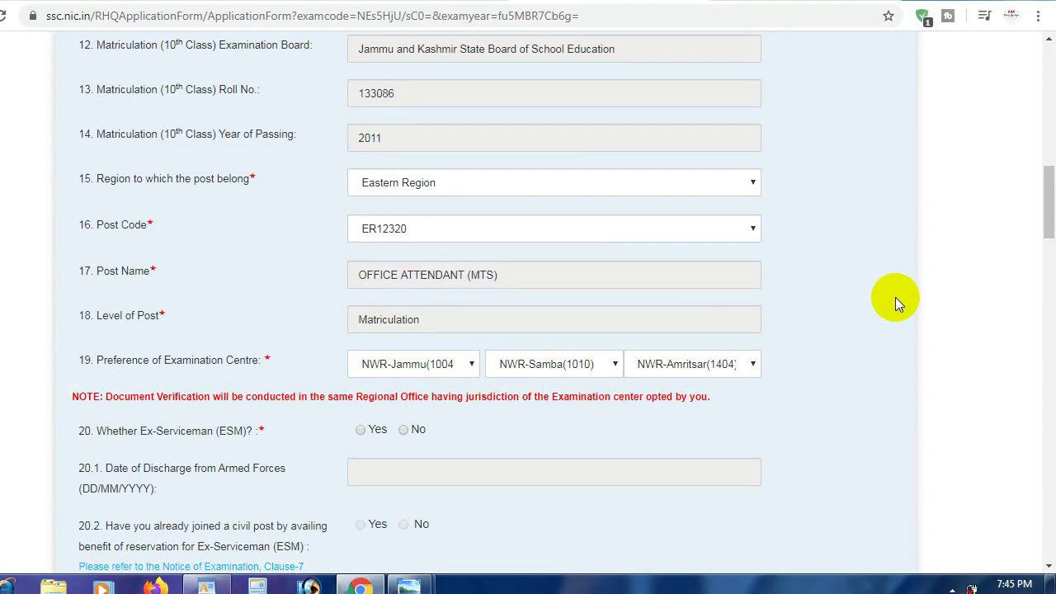
Set highest qualification to 'Matriculation or equivalent pass' with subject 'matriculation'
drag(1049, 223, 1048, 352)
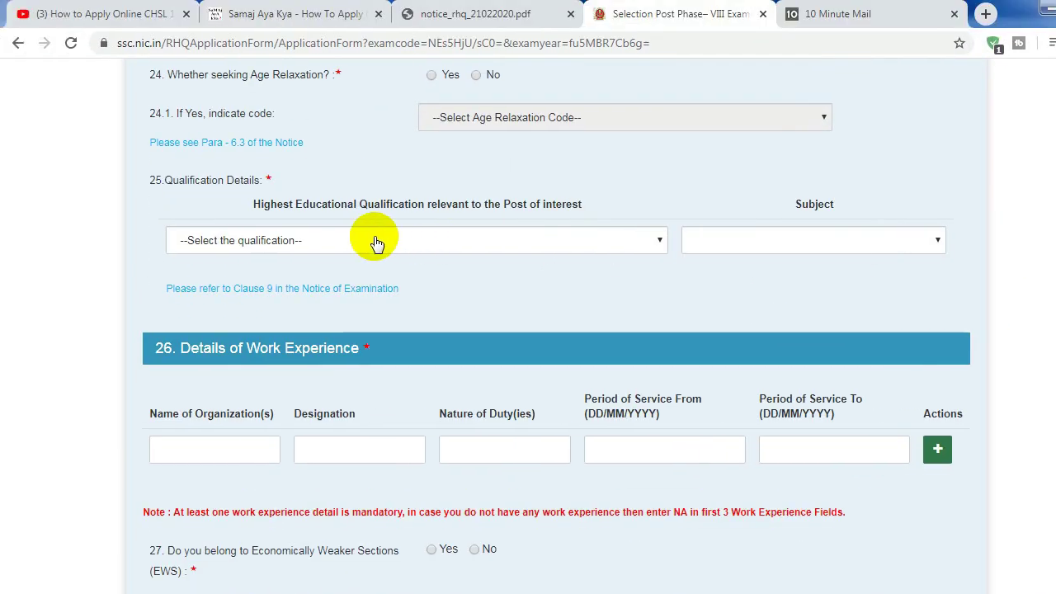
click(376, 241)
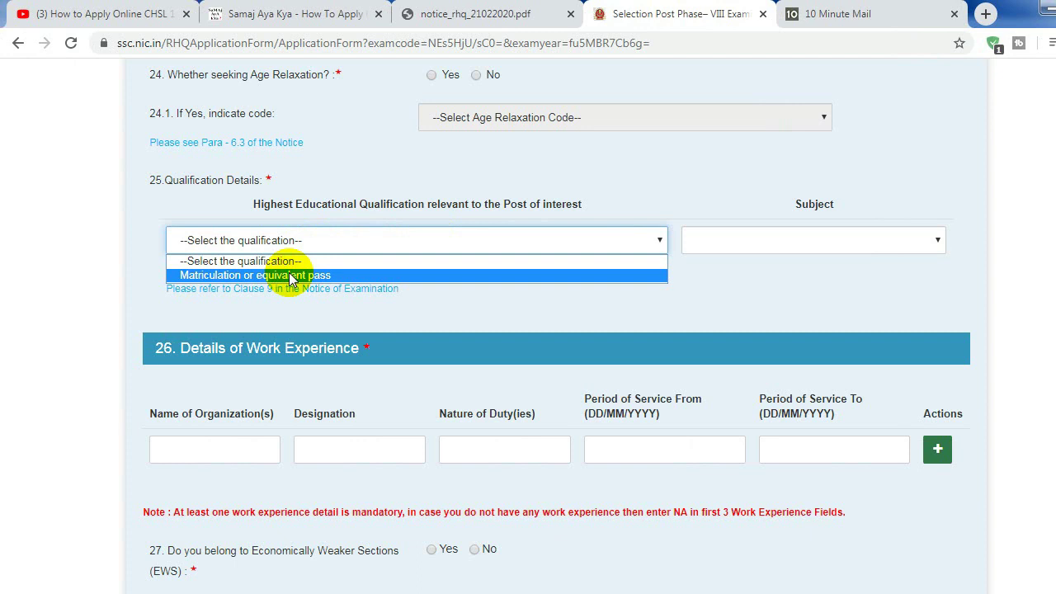
click(325, 276)
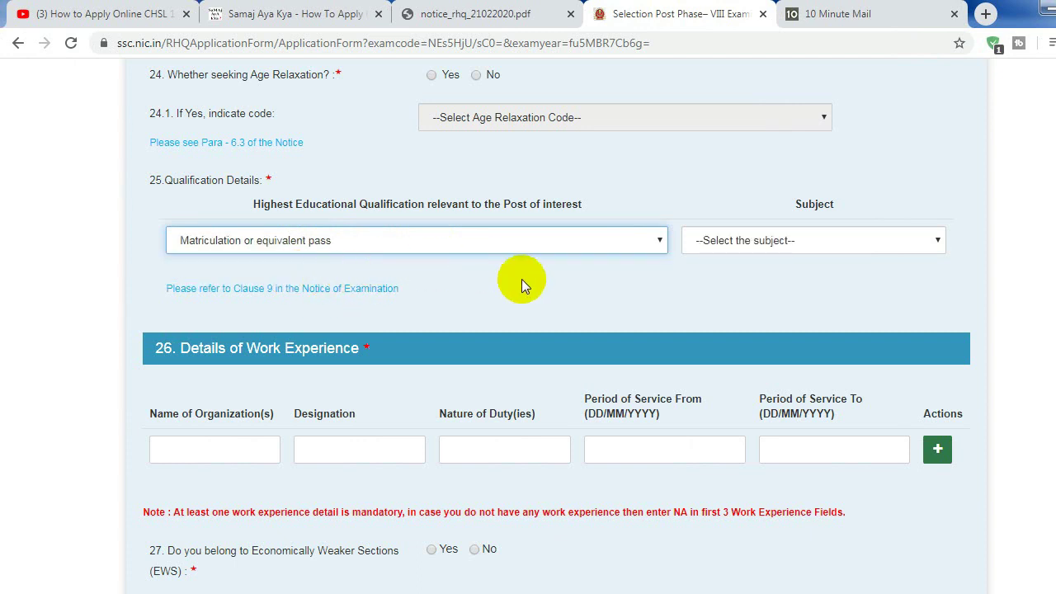
click(820, 240)
click(684, 277)
Highlight the regional office wording in the form's note
scroll(1037, 301, up, 5)
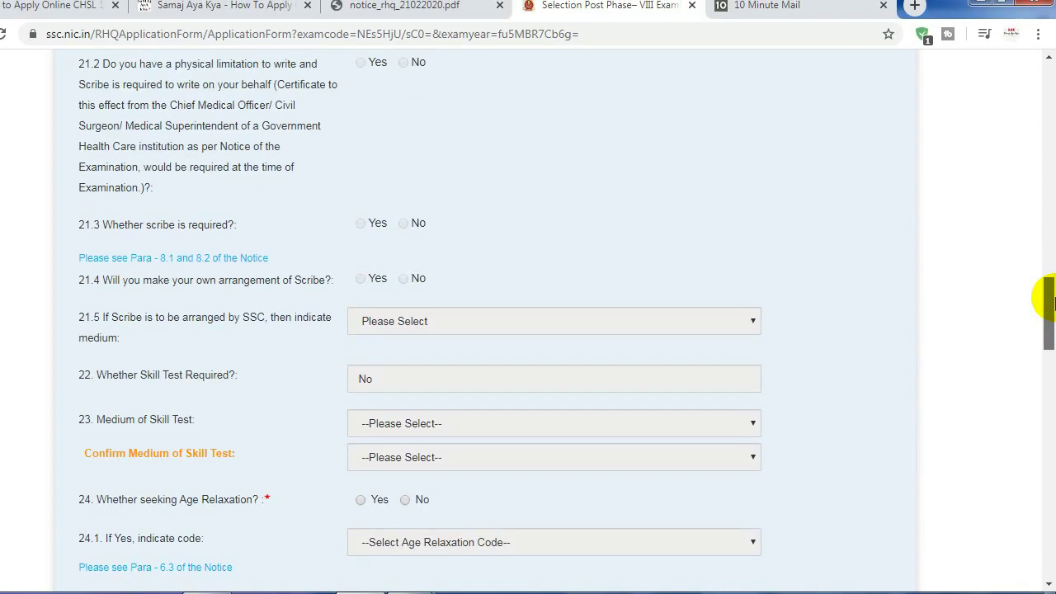
drag(1048, 305, 1048, 210)
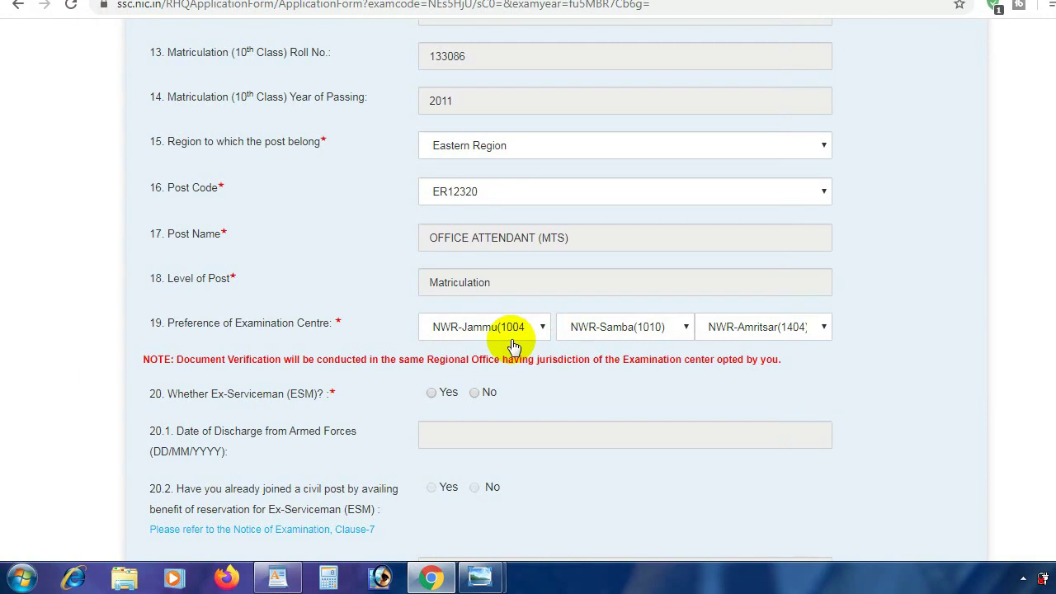
drag(399, 359, 507, 363)
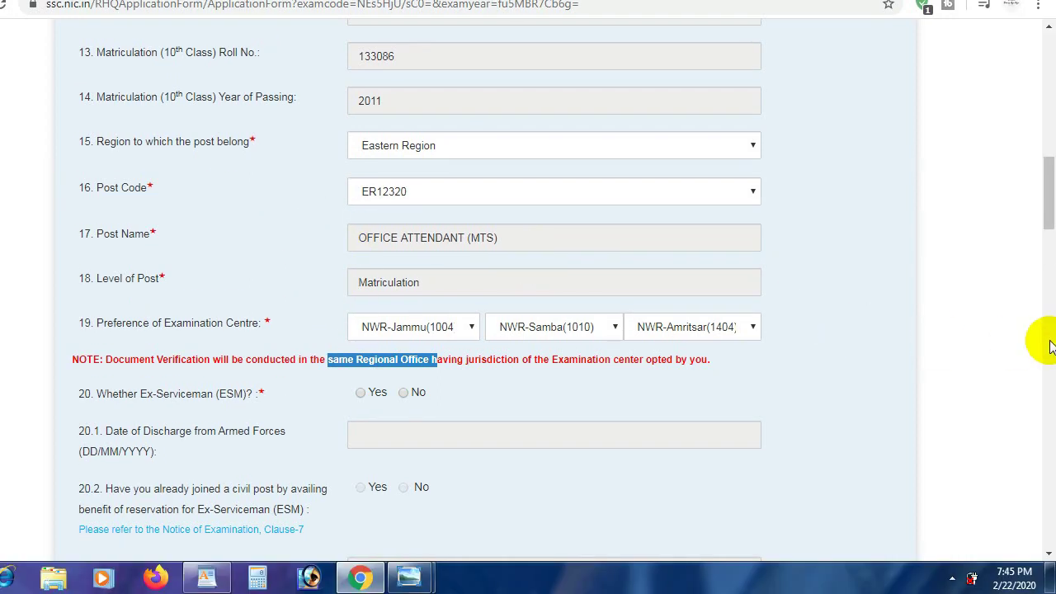
drag(1050, 228, 1052, 370)
drag(1051, 330, 1052, 361)
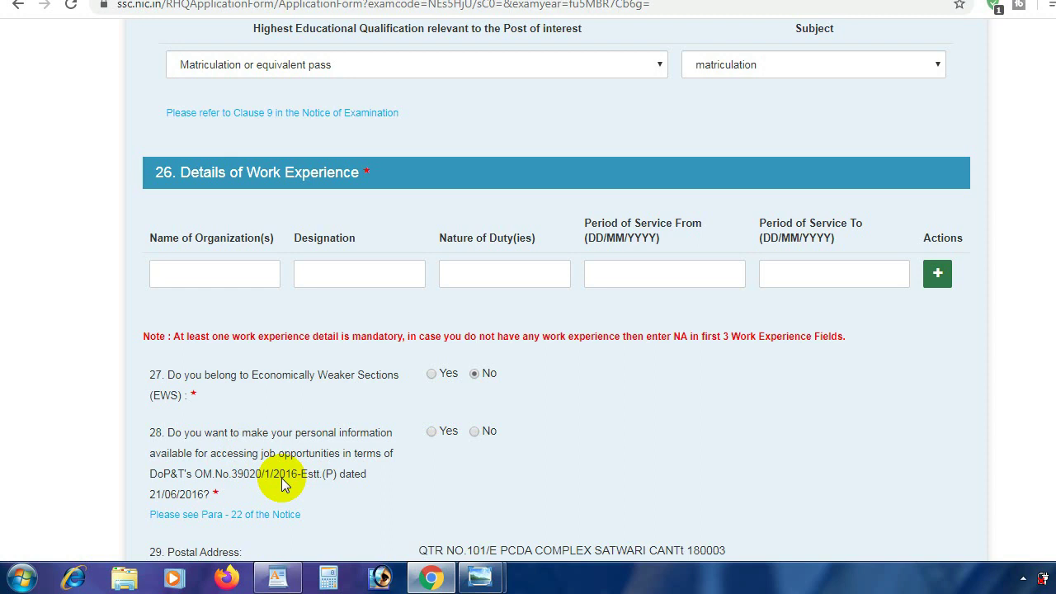
Answer No to sharing personal information, accept the declaration, and start the captcha with 'ST'
click(475, 431)
mouse_move(1053, 330)
mouse_down()
mouse_move(1053, 483)
mouse_move(1045, 463)
mouse_move(1046, 472)
mouse_up()
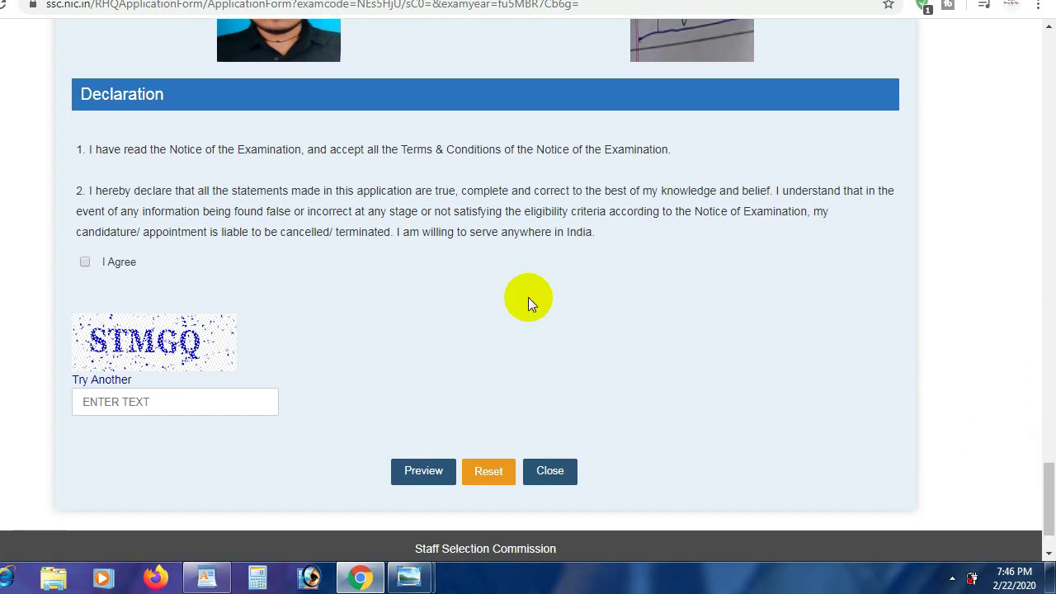
click(85, 263)
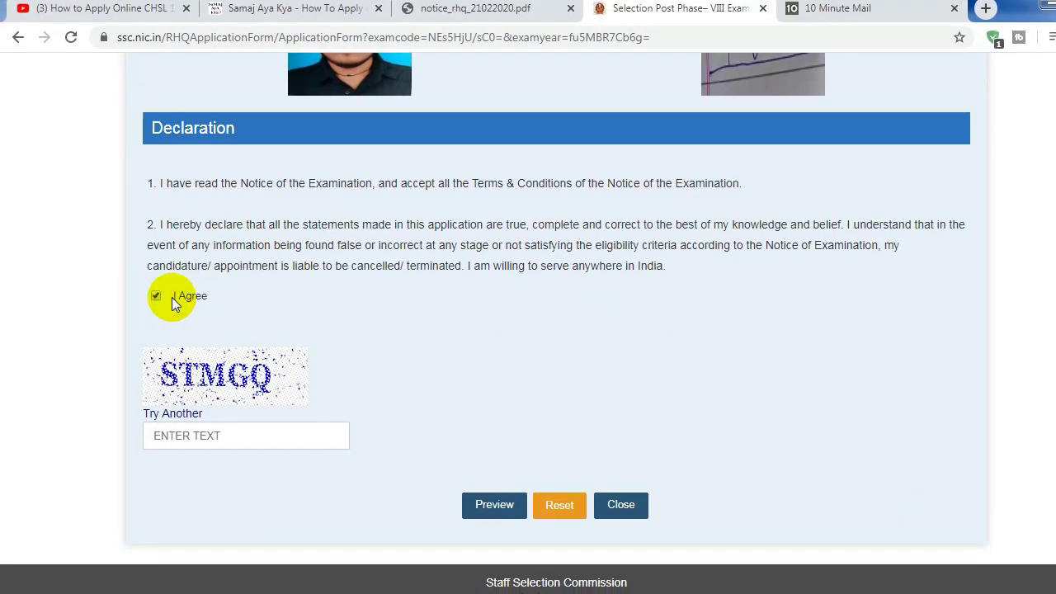
click(225, 434)
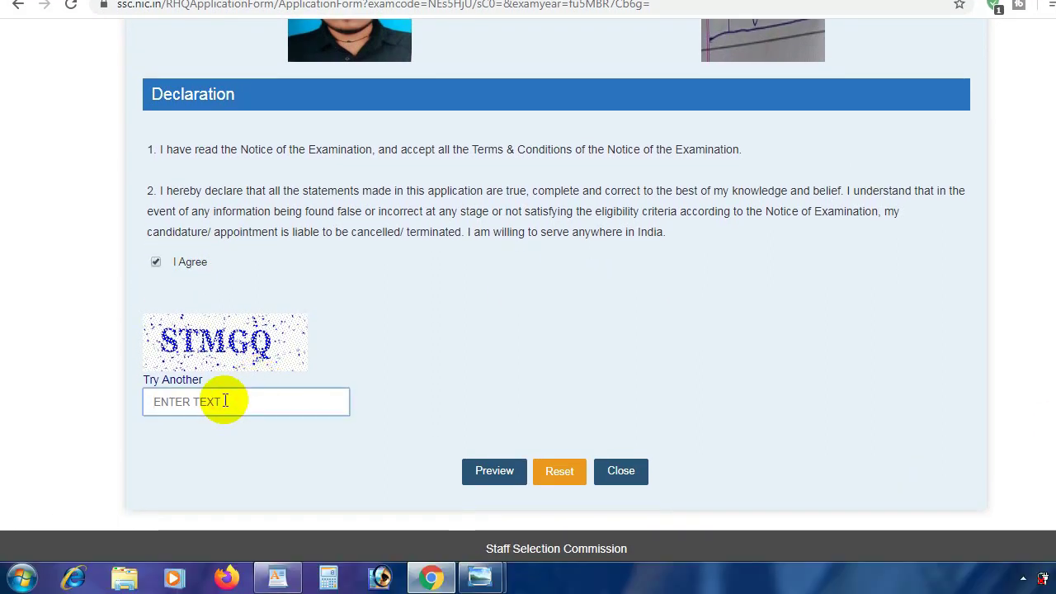
text(STMGQ)
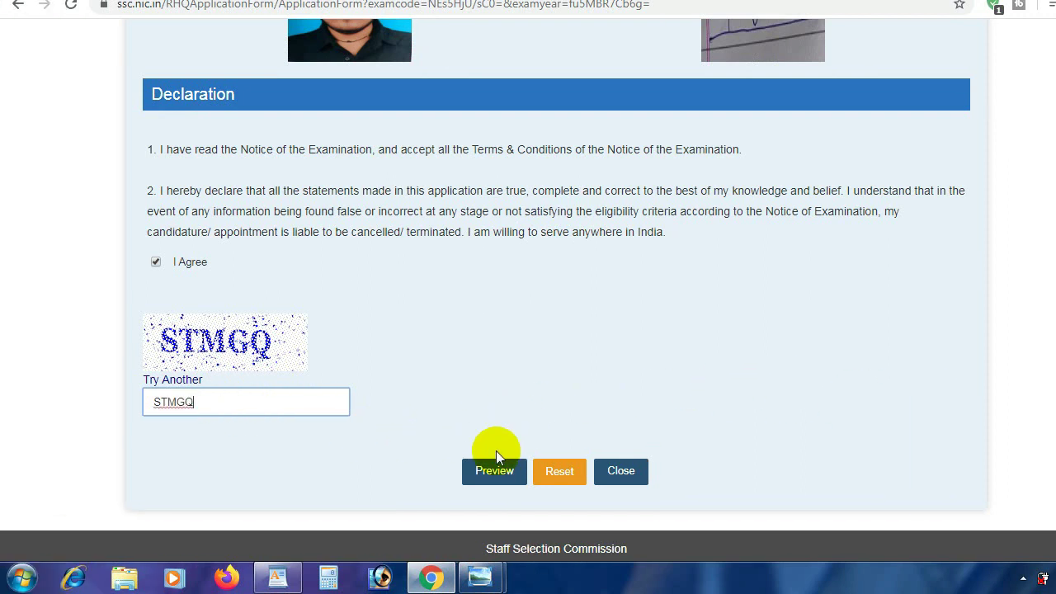
Request a preview of the application, which flags the missing work experience
click(496, 470)
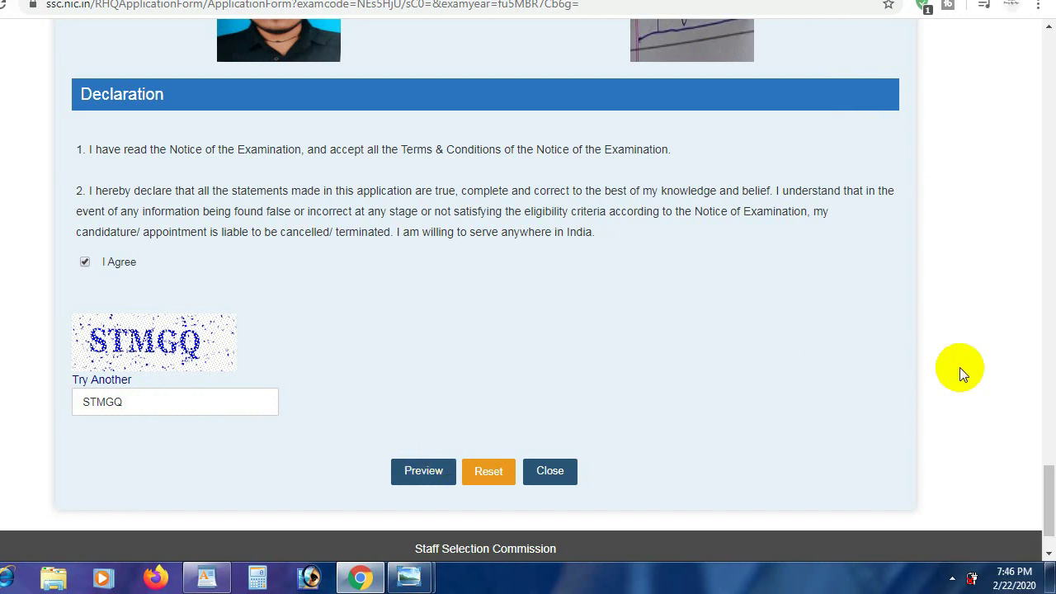
click(494, 481)
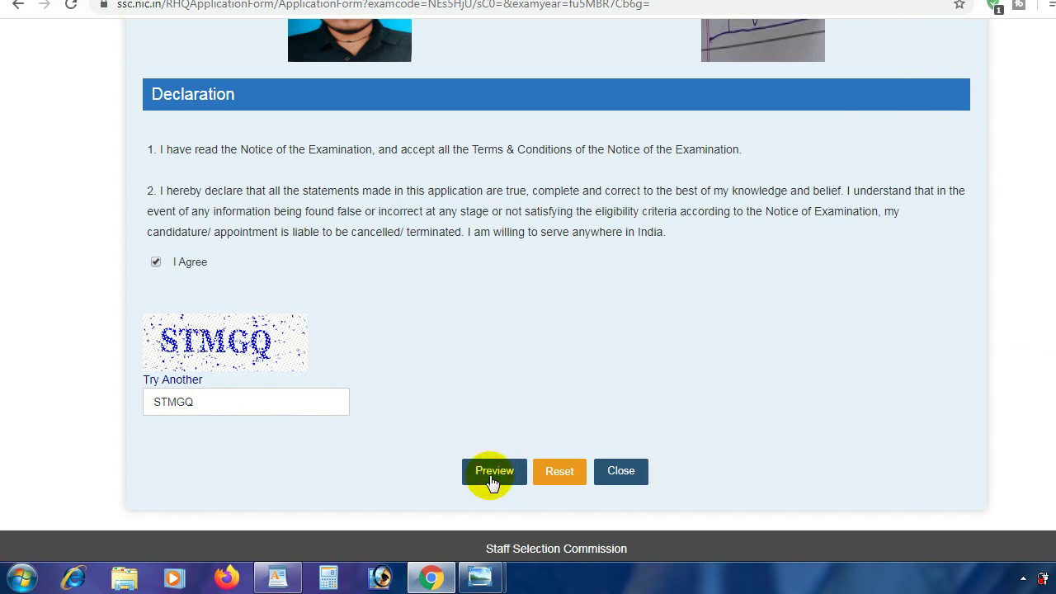
drag(1050, 483, 1050, 345)
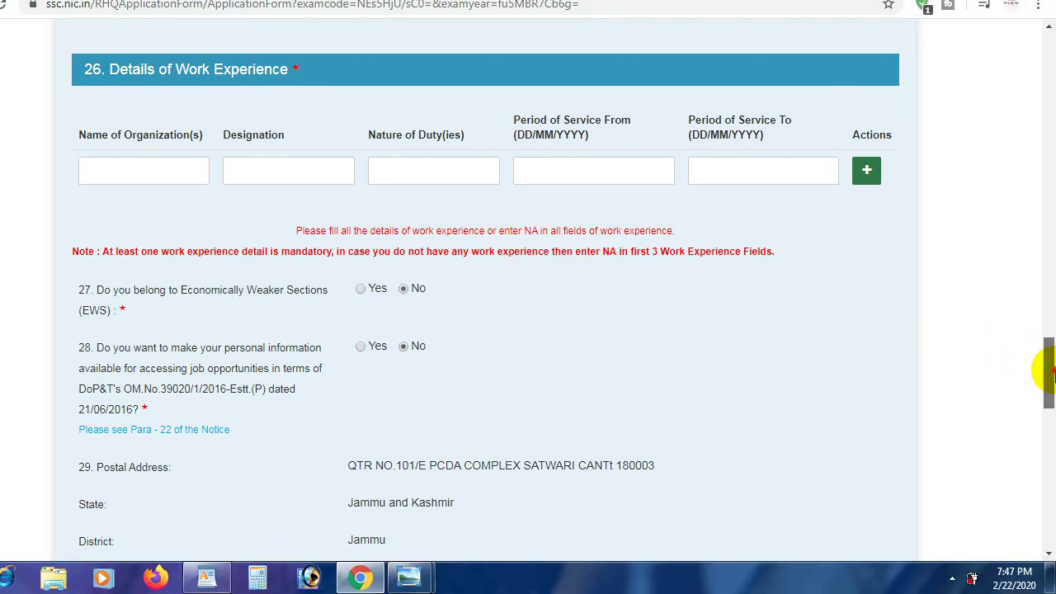
Enter NA for organization name, designation and nature of duties in the work-experience row
mouse_move(1049, 371)
mouse_down()
mouse_move(1048, 320)
mouse_move(1051, 353)
mouse_up()
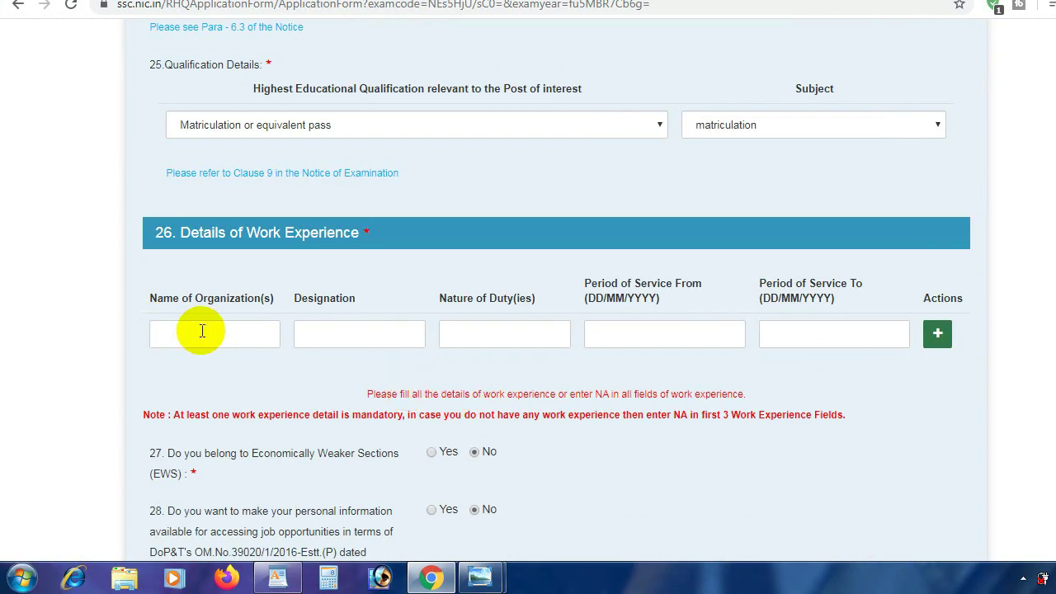
click(159, 336)
text(NA)
click(330, 335)
text(NA)
click(481, 345)
text(NA)
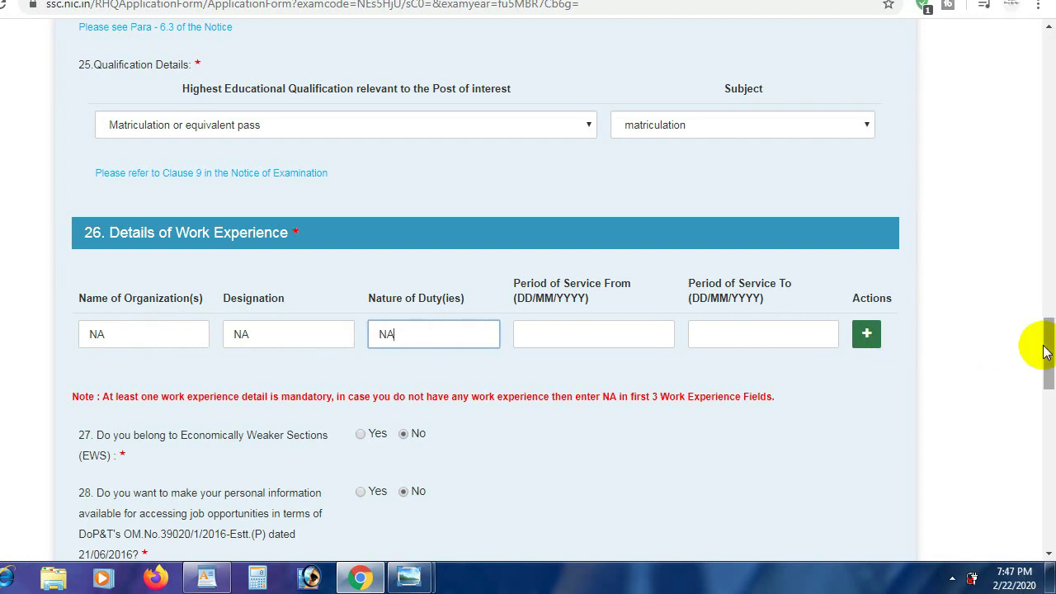
Request the application preview again
drag(1045, 350, 960, 495)
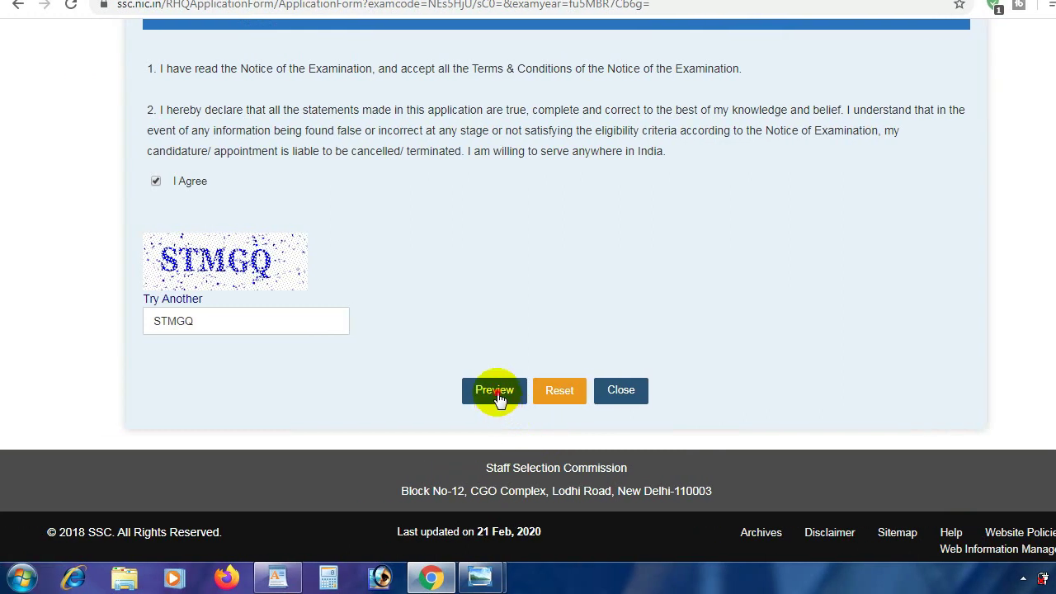
click(495, 390)
drag(1047, 495, 1050, 353)
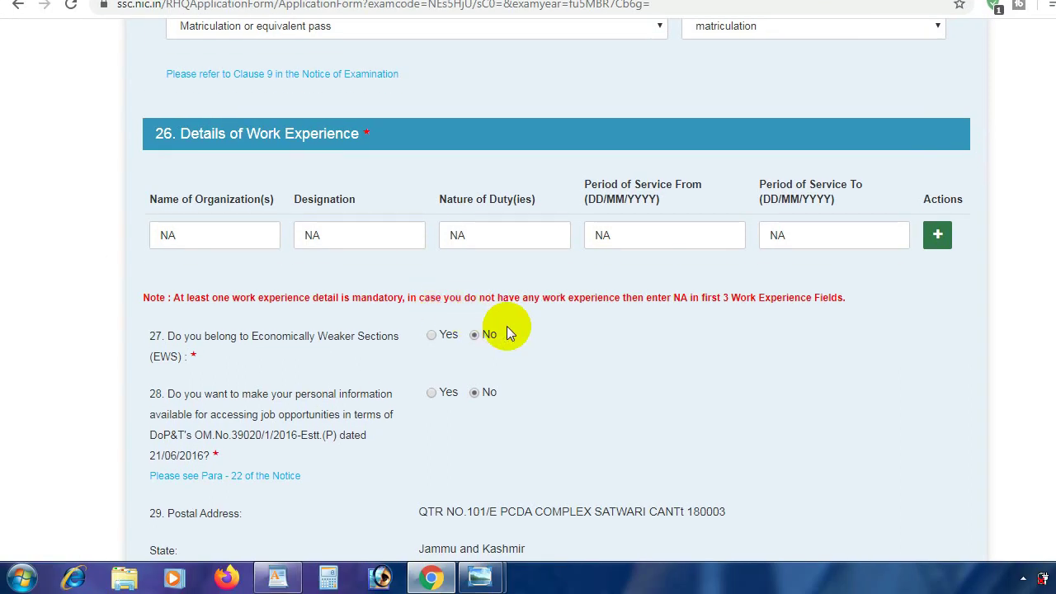
Answer No to age relaxation, dismissing the Ex-Servicemen reminder each time it appears
scroll(1048, 338, up, 1)
drag(1050, 338, 1050, 302)
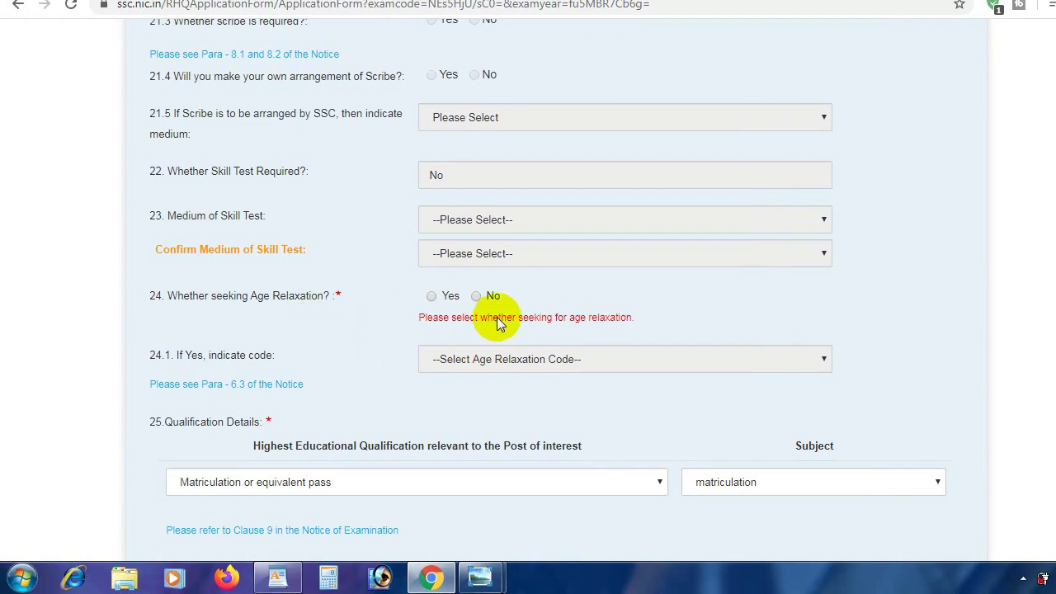
click(408, 298)
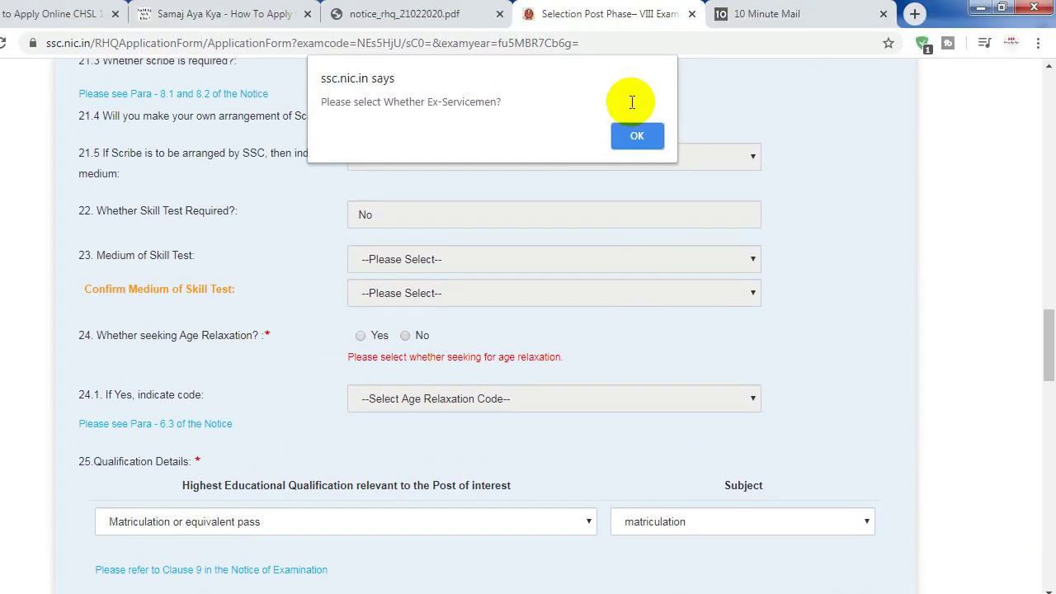
click(710, 104)
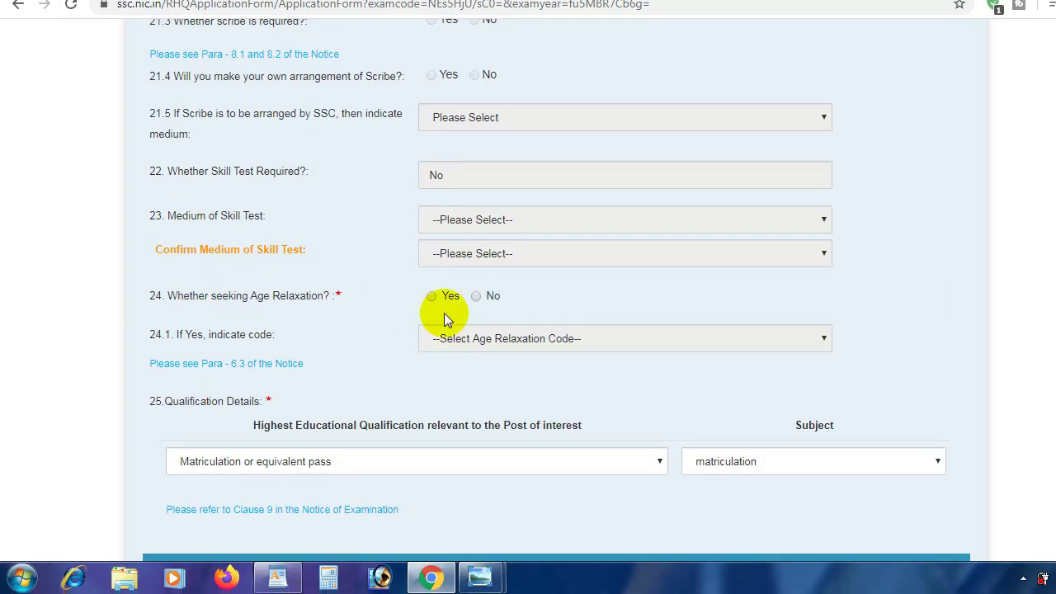
click(479, 301)
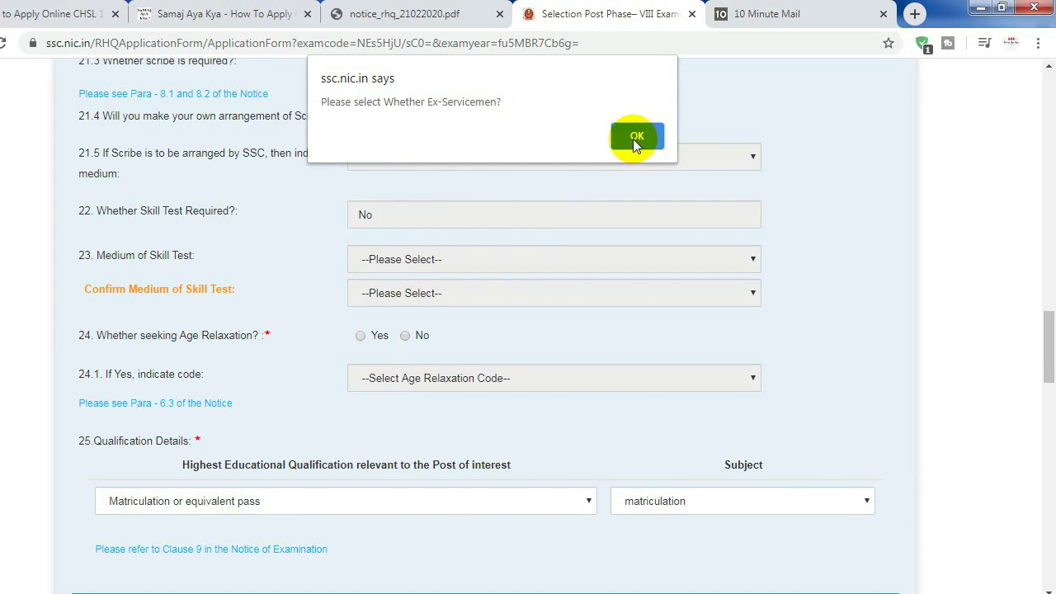
click(633, 138)
drag(1053, 314, 1048, 266)
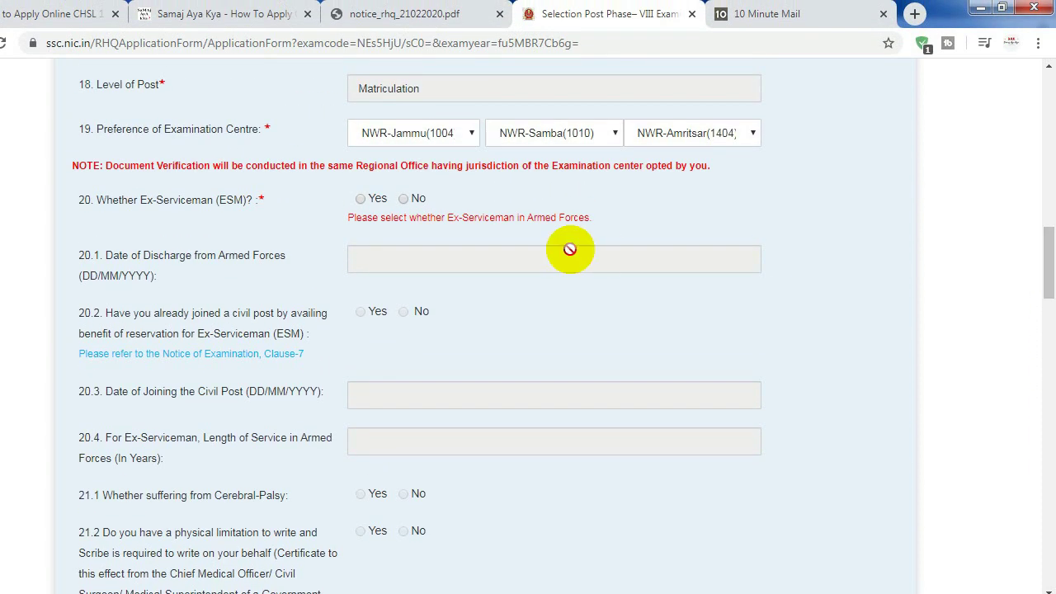
Answer No for Ex-Serviceman, then retry No for age relaxation and dismiss both age-range warnings
click(475, 200)
drag(1053, 258, 1048, 363)
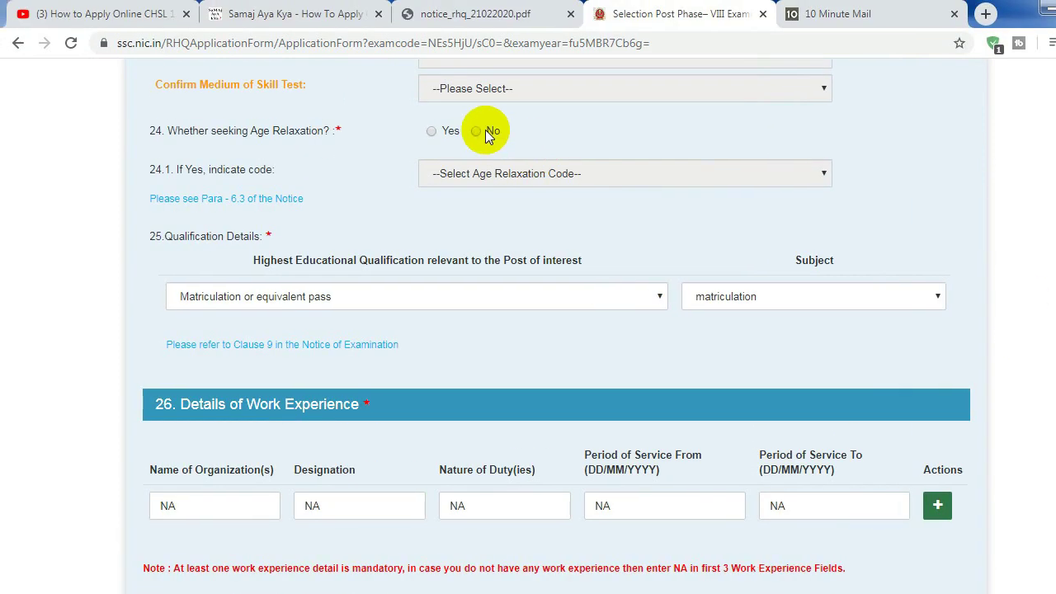
click(476, 130)
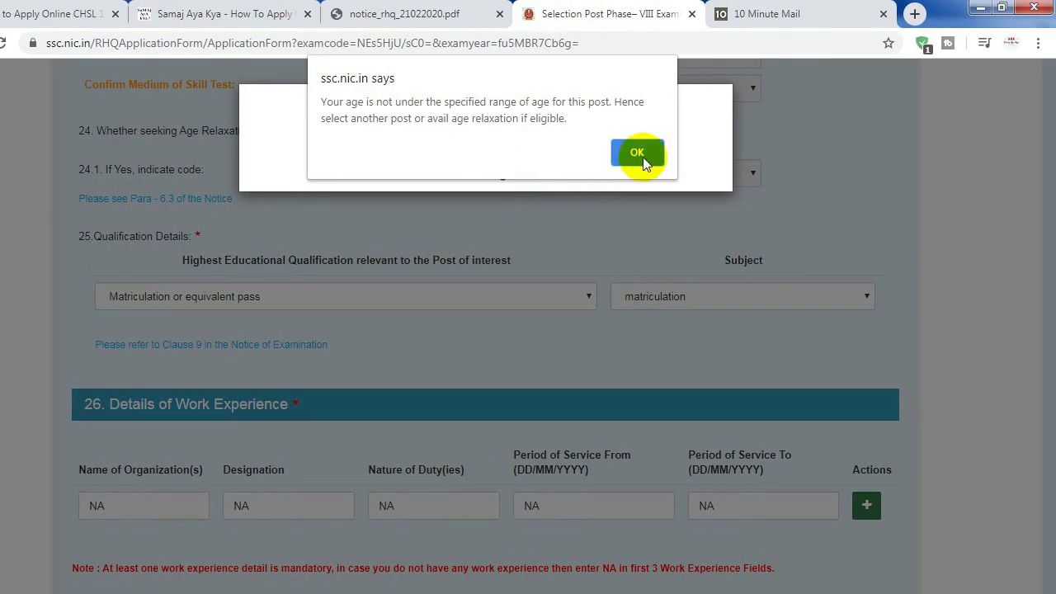
click(642, 156)
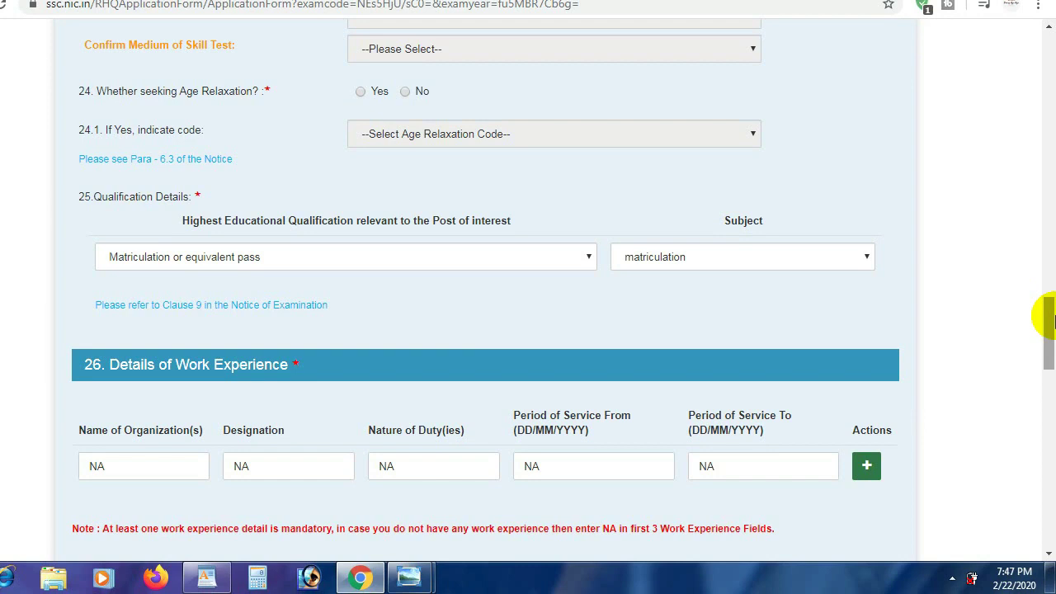
drag(1044, 352, 1049, 342)
mouse_move(1050, 303)
mouse_down()
mouse_move(1050, 256)
mouse_move(1049, 297)
mouse_up()
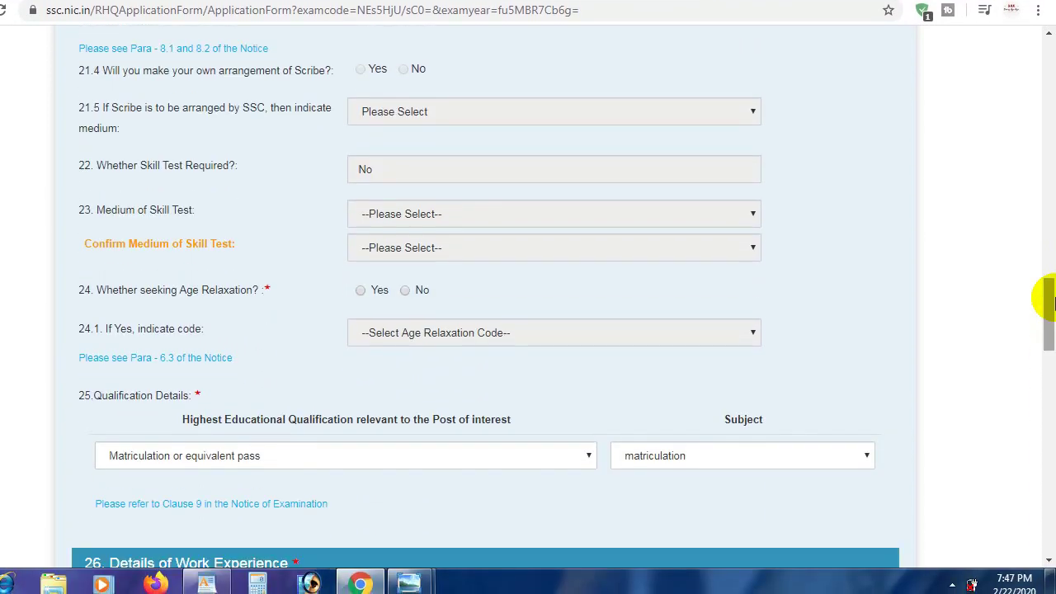
click(405, 291)
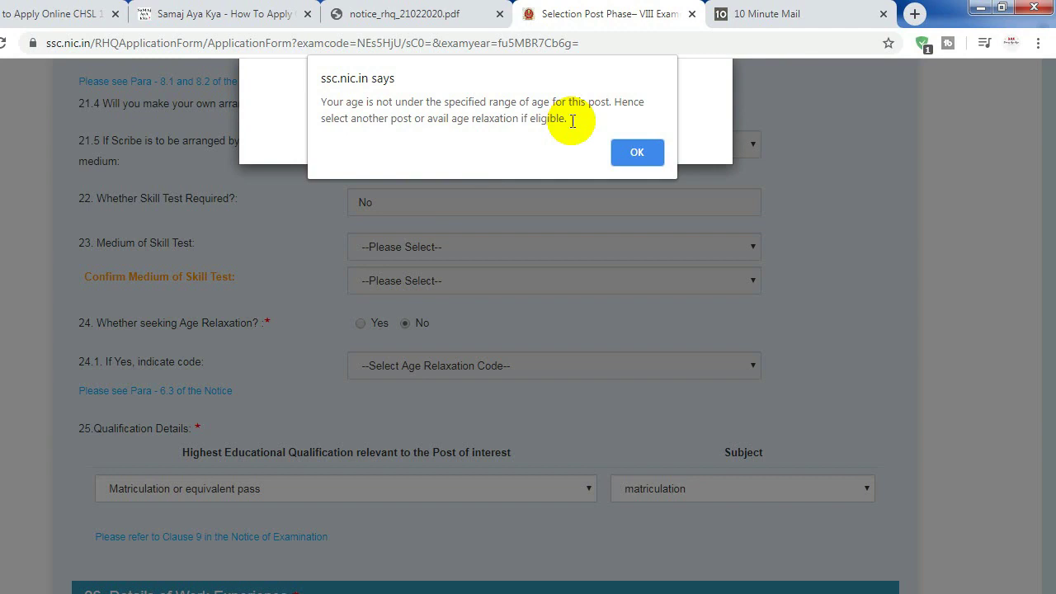
click(638, 154)
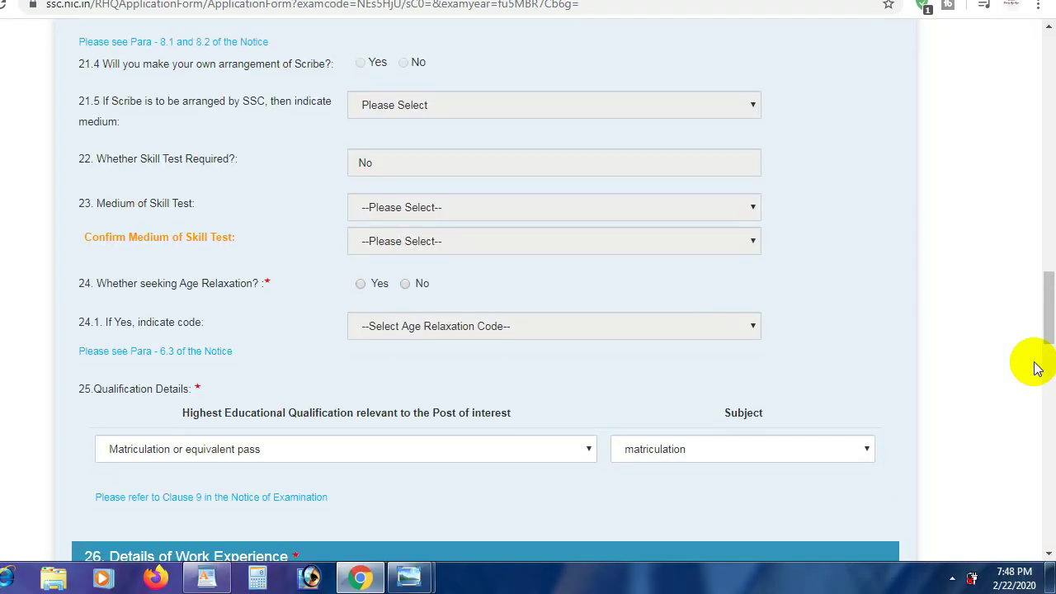
drag(1048, 318, 1046, 248)
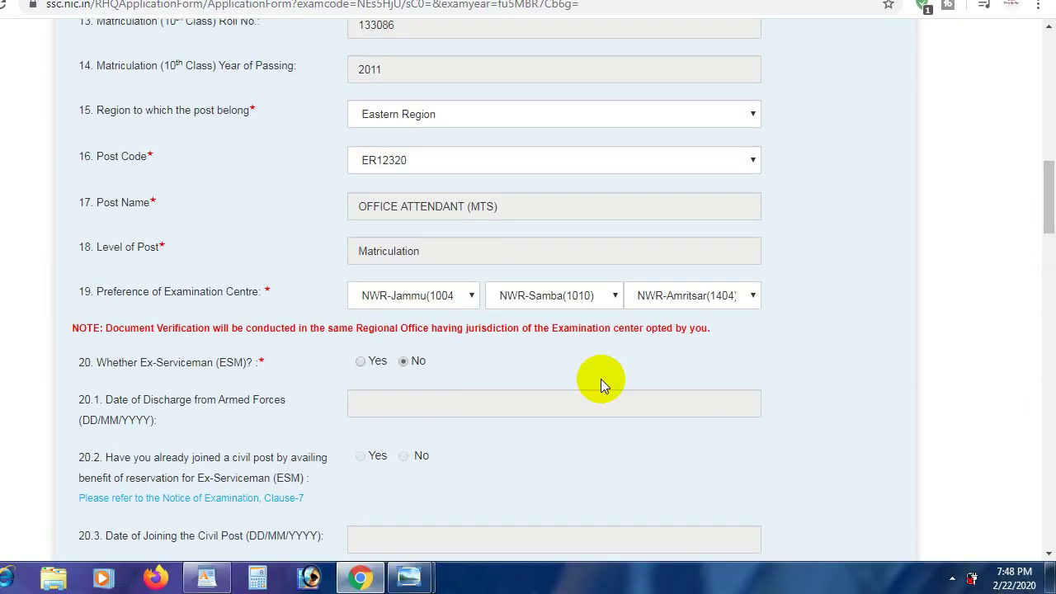
drag(1048, 256, 1049, 199)
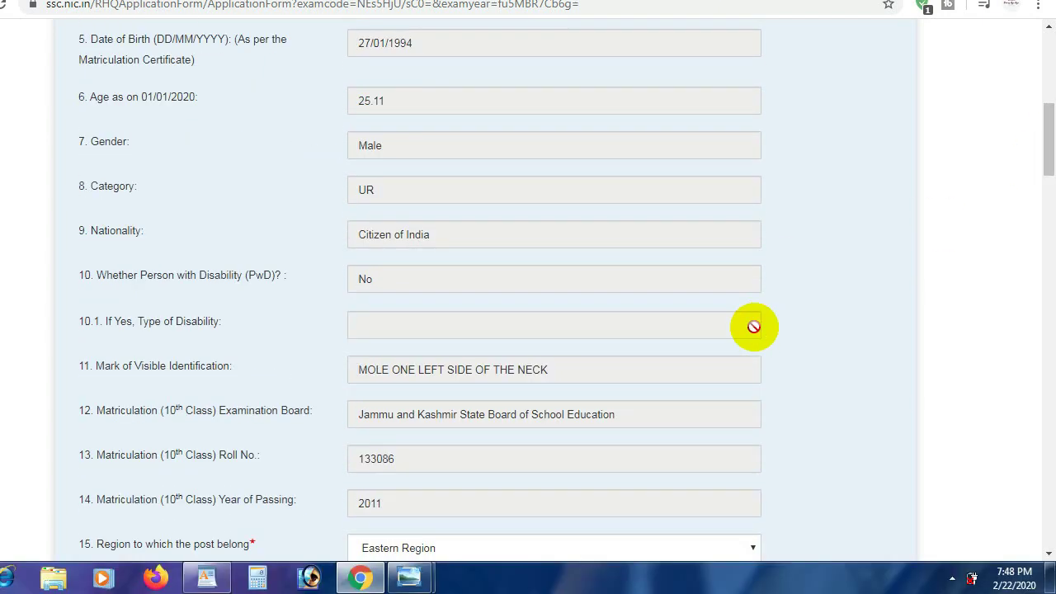
drag(1045, 147, 1054, 455)
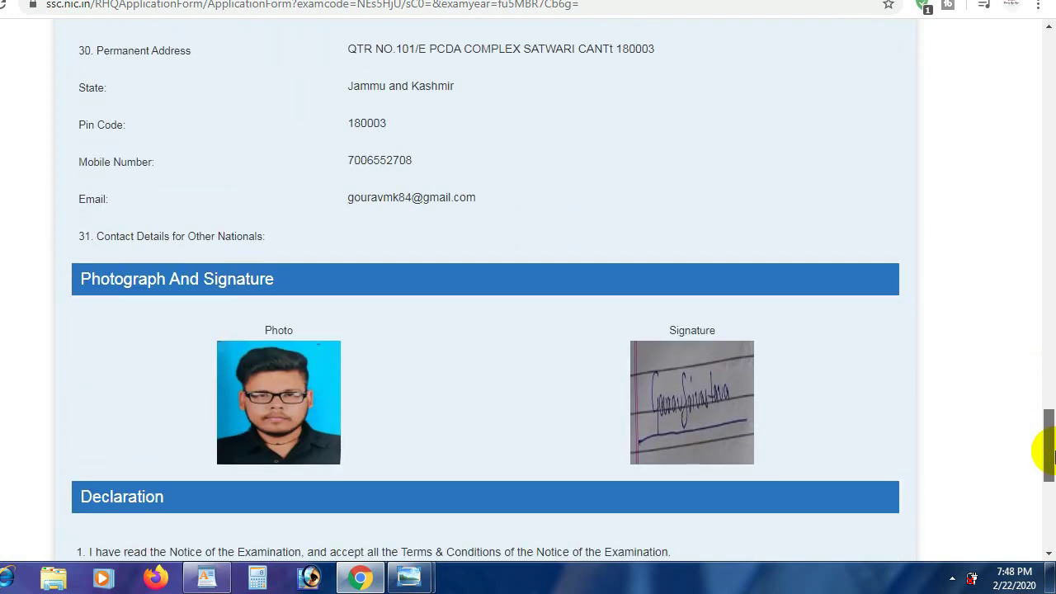
drag(1042, 419, 1048, 512)
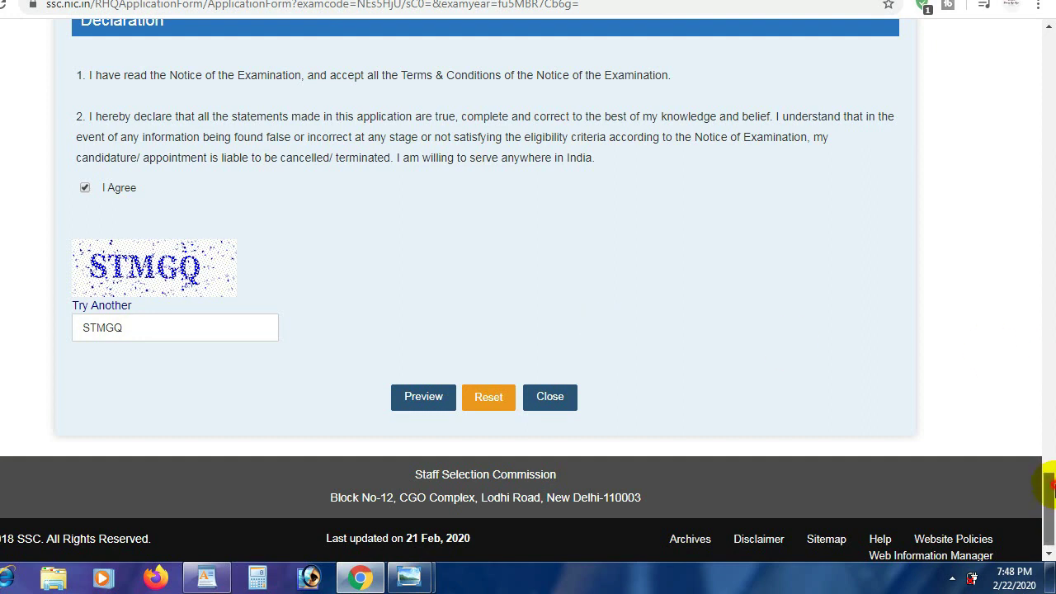
drag(1052, 487, 1051, 223)
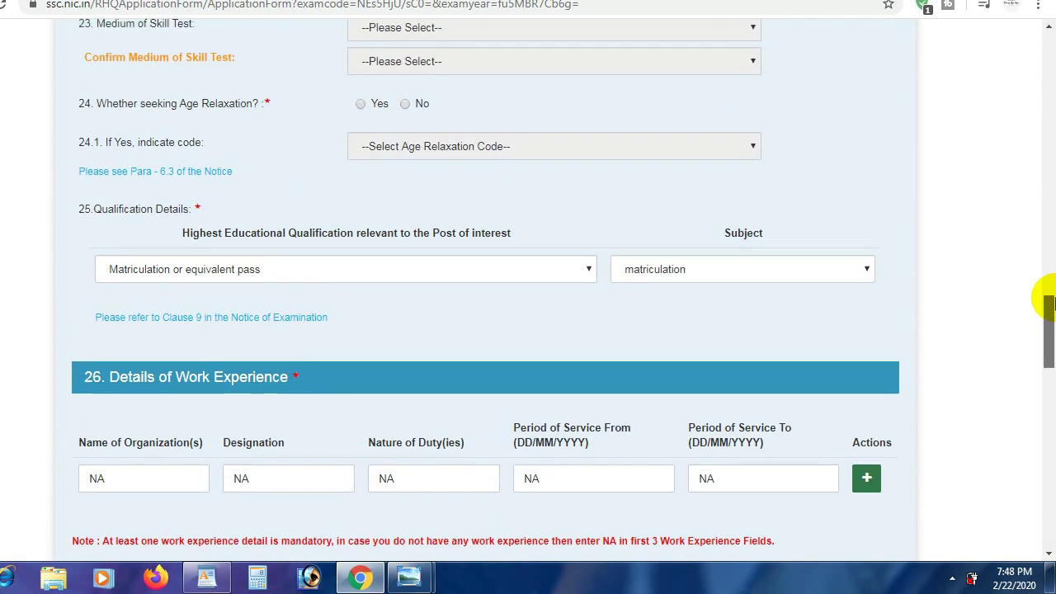
drag(1048, 263, 1048, 177)
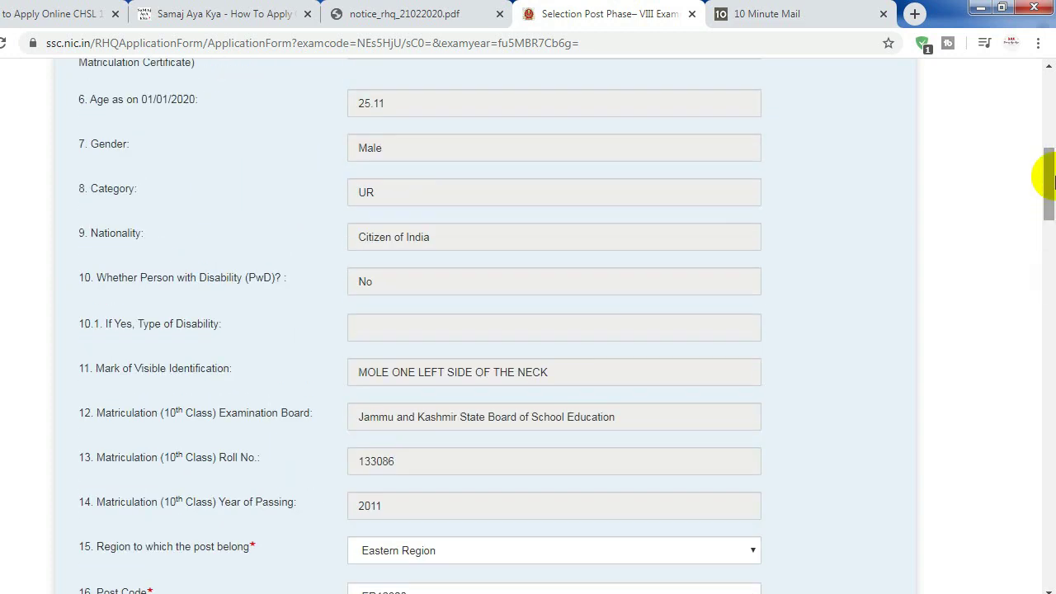